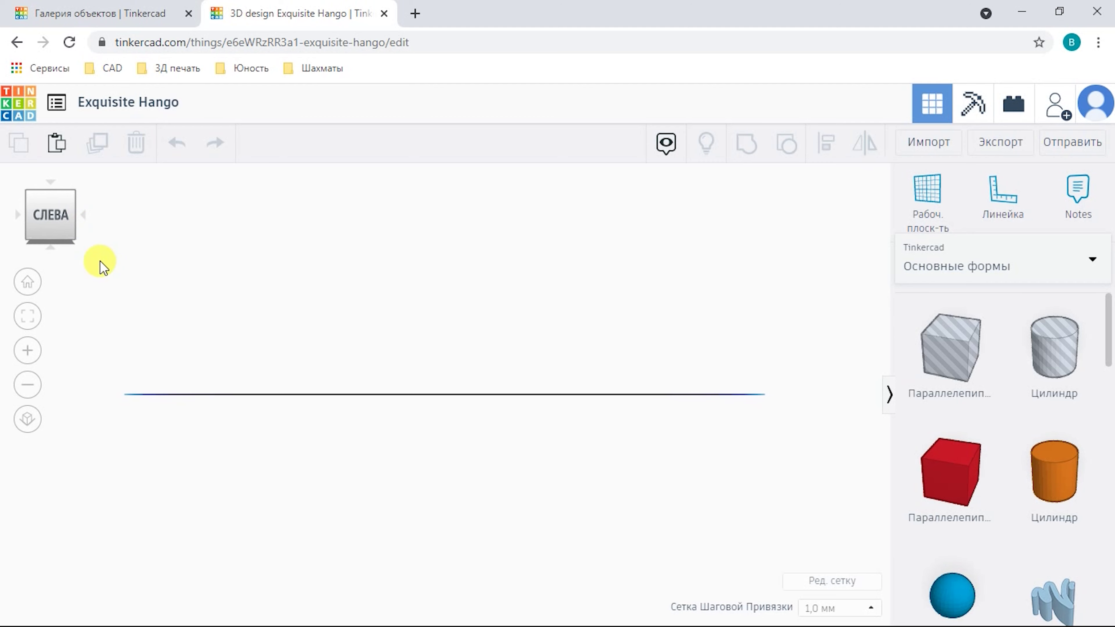
- Return to the home view, place a red solid box near the centre of the workplane and select it
{"action": "left_click", "coordinate": [27, 284]}
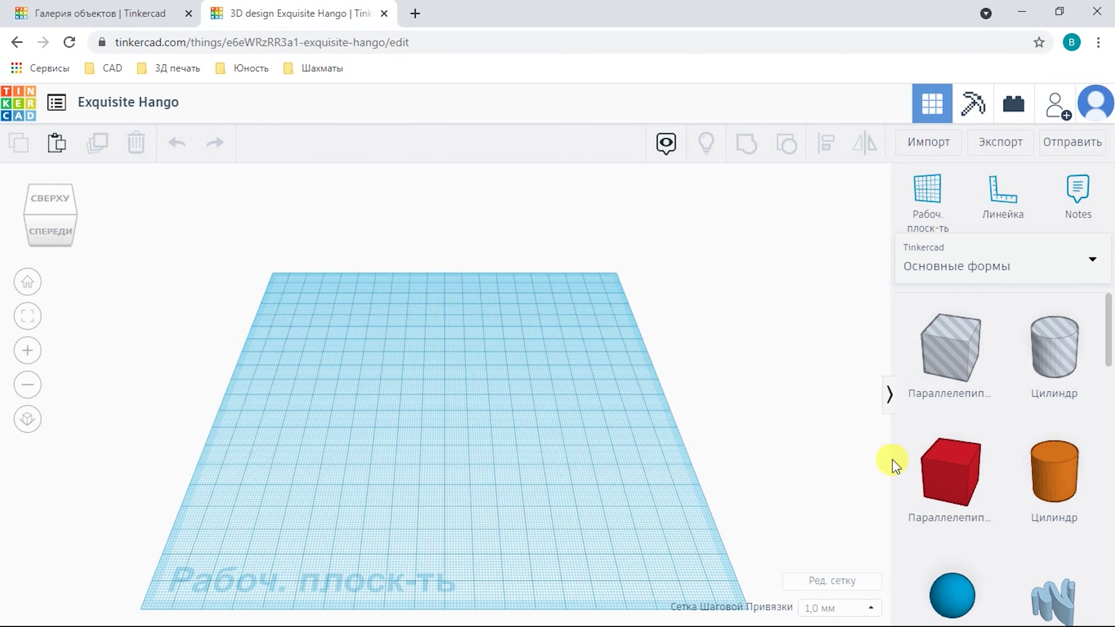
{"action": "left_click_drag", "start_coordinate": [943, 478], "coordinate": [468, 409]}
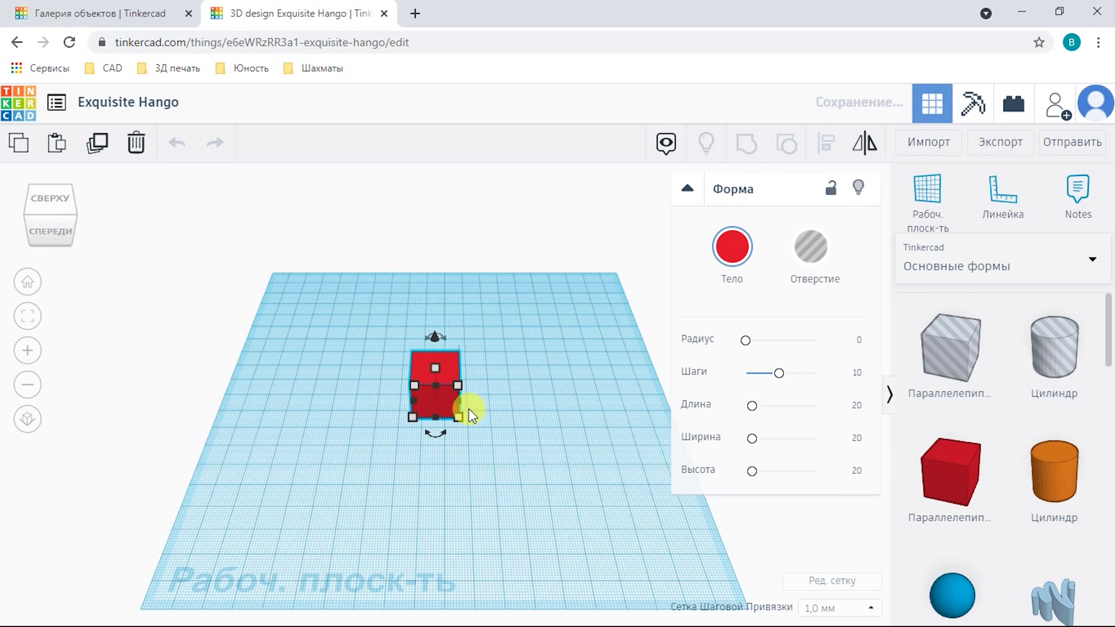
{"action": "left_click", "coordinate": [320, 435]}
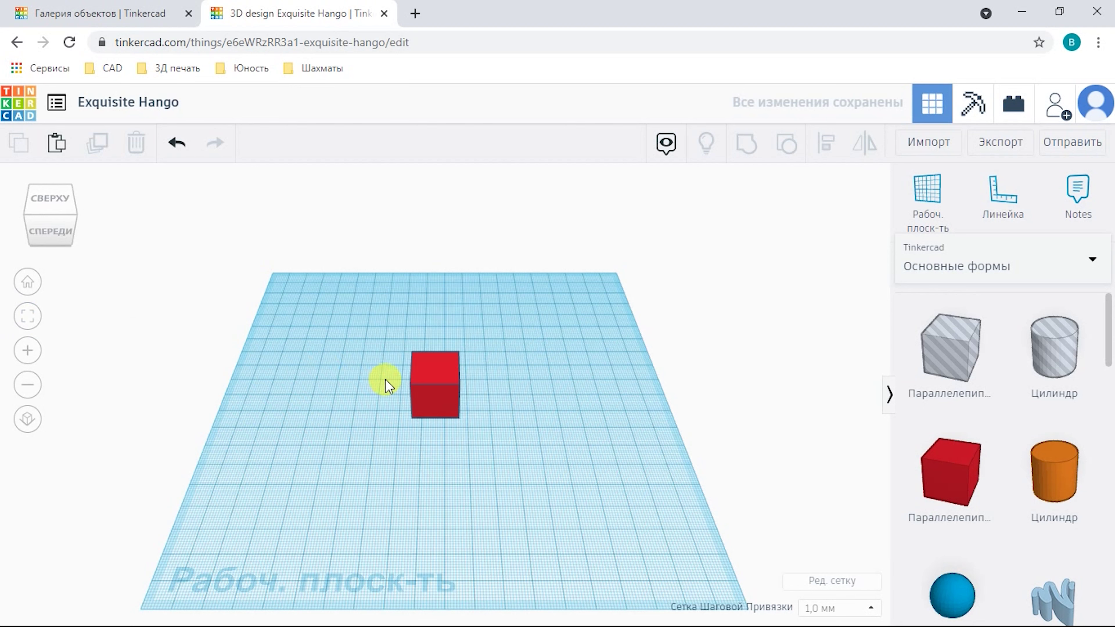
{"action": "left_click", "coordinate": [441, 373]}
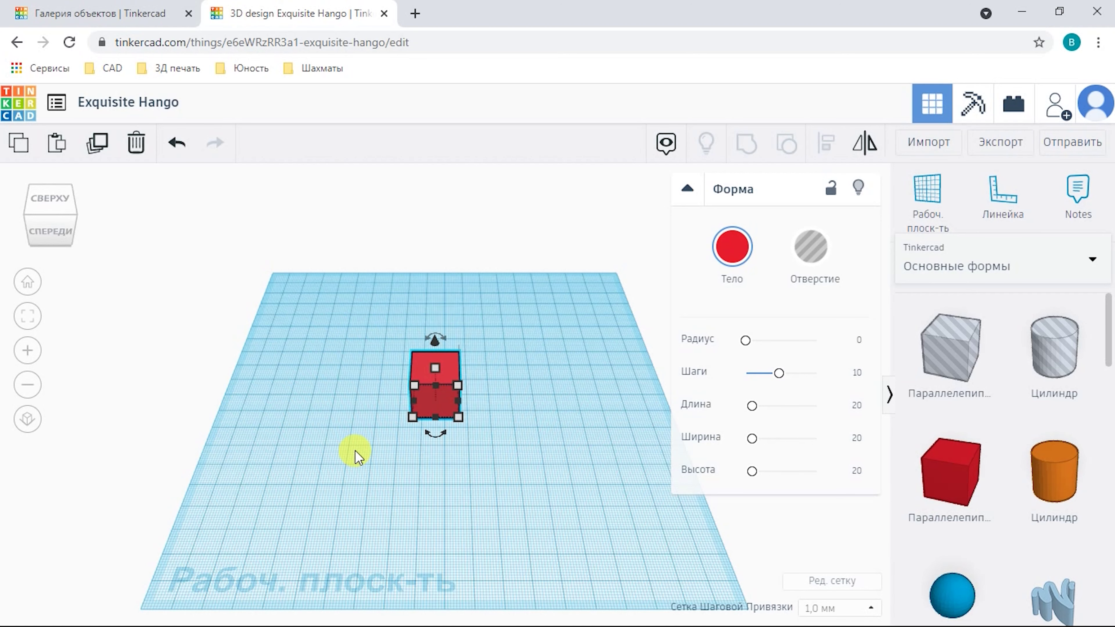
- Examine the selected red box up close and from several angles, fitting the view to it
{"action": "scroll", "coordinate": [425, 377], "scroll_direction": "up", "scroll_amount": 5}
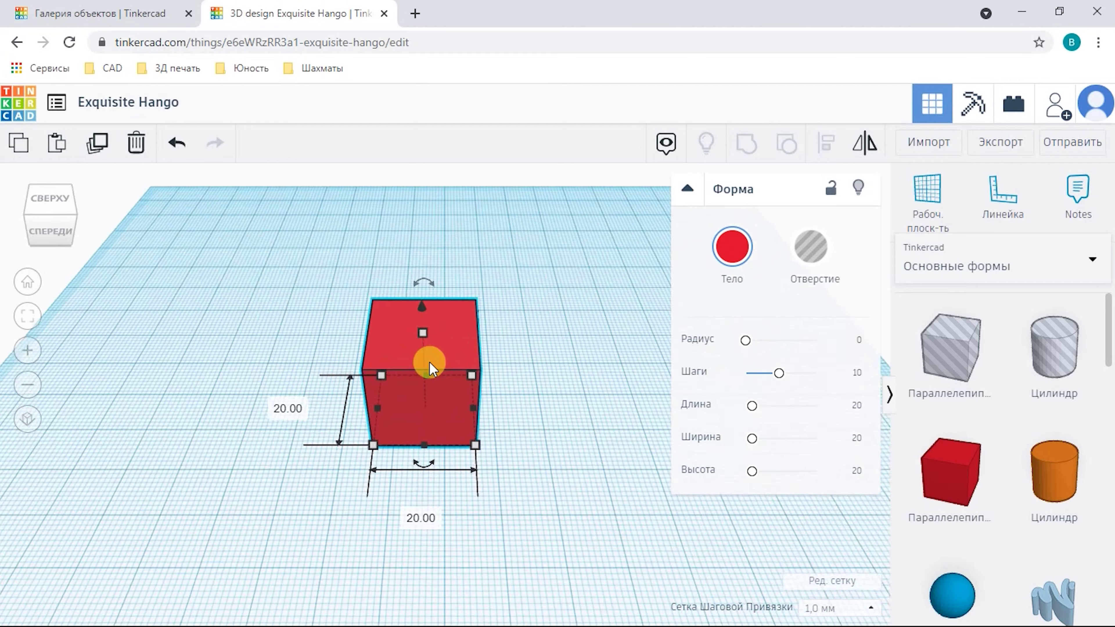
{"action": "scroll", "coordinate": [430, 362], "scroll_direction": "down", "scroll_amount": 6}
{"action": "right_click_drag", "start_coordinate": [367, 361], "coordinate": [409, 358]}
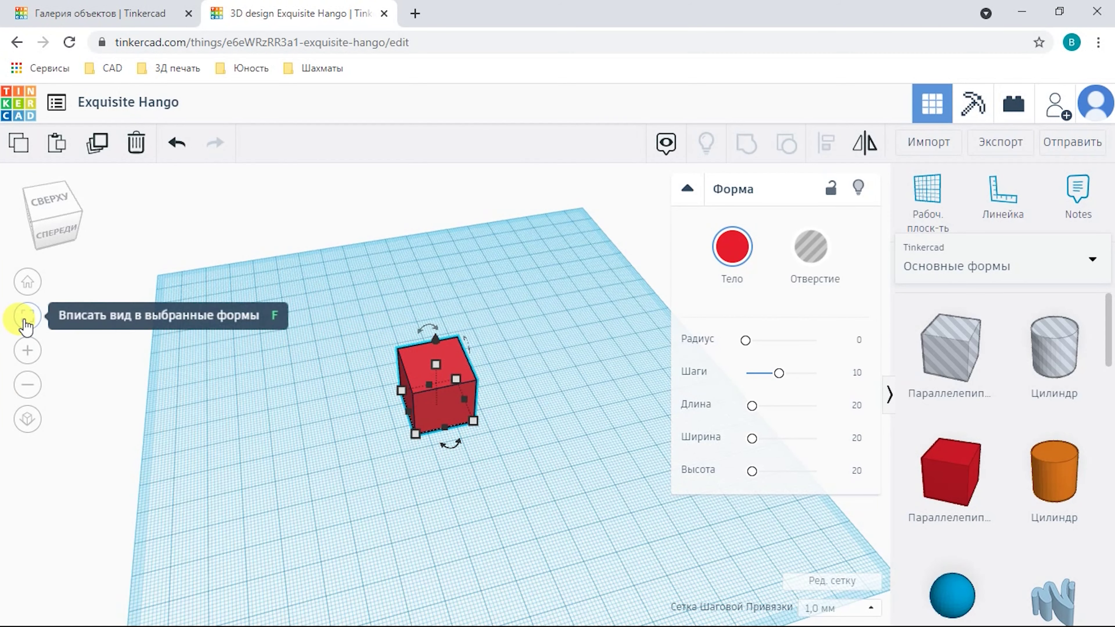
{"action": "left_click", "coordinate": [24, 320]}
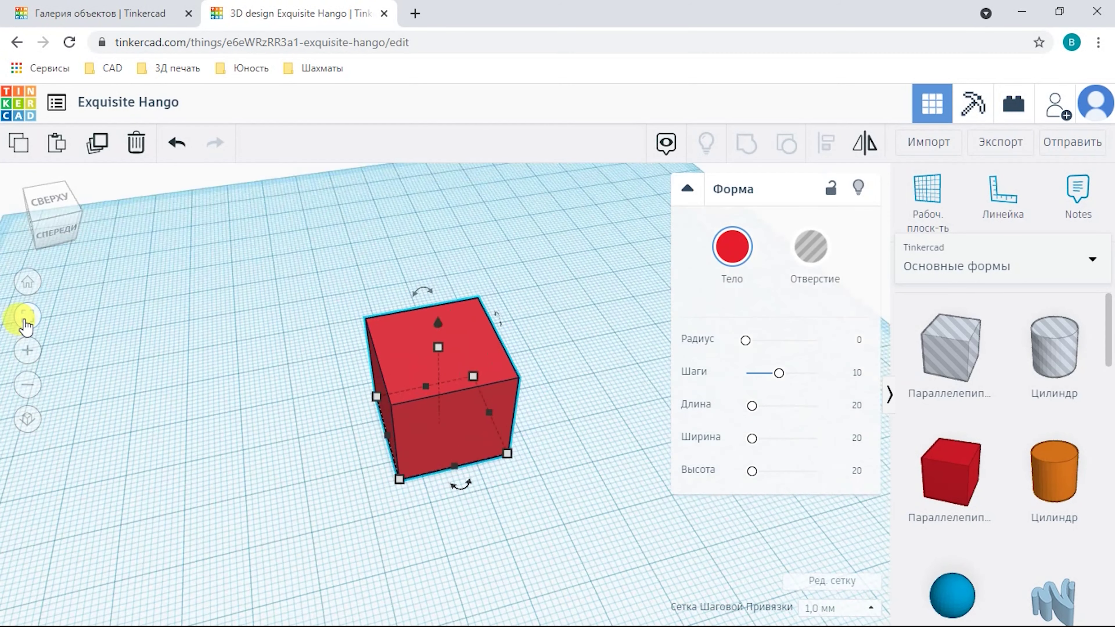
{"action": "left_click", "coordinate": [235, 388]}
{"action": "right_click_drag", "start_coordinate": [237, 386], "coordinate": [262, 458]}
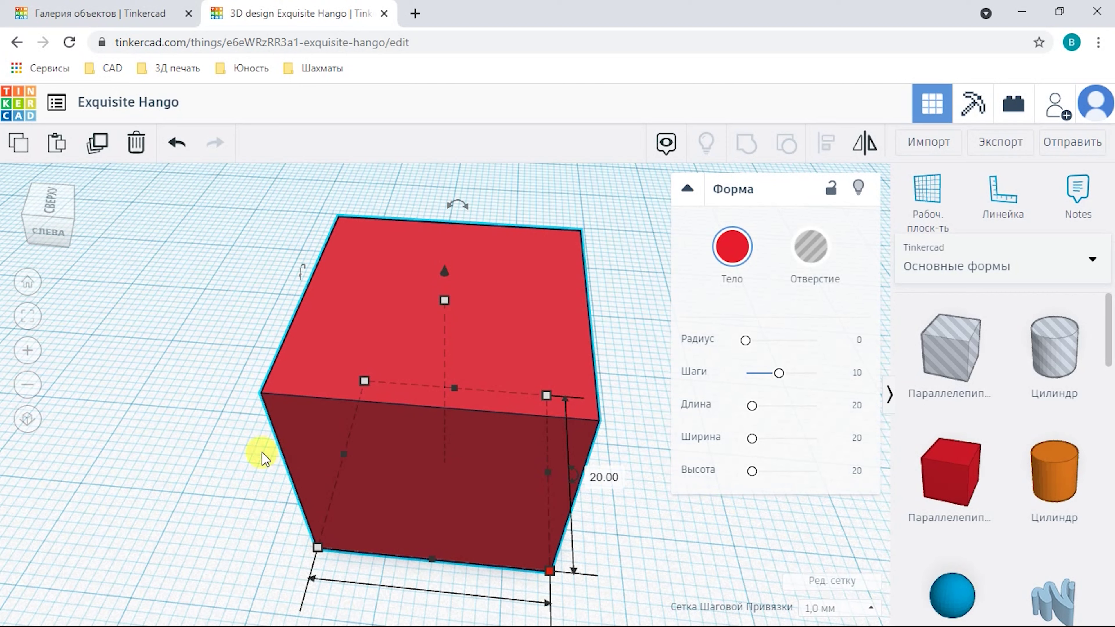
- Compare perspective with orthographic projection, leave the view orthographic, and inspect the deselected box from several angles
{"action": "left_click", "coordinate": [26, 385]}
{"action": "scroll", "coordinate": [27, 389], "scroll_direction": "up", "scroll_amount": 2}
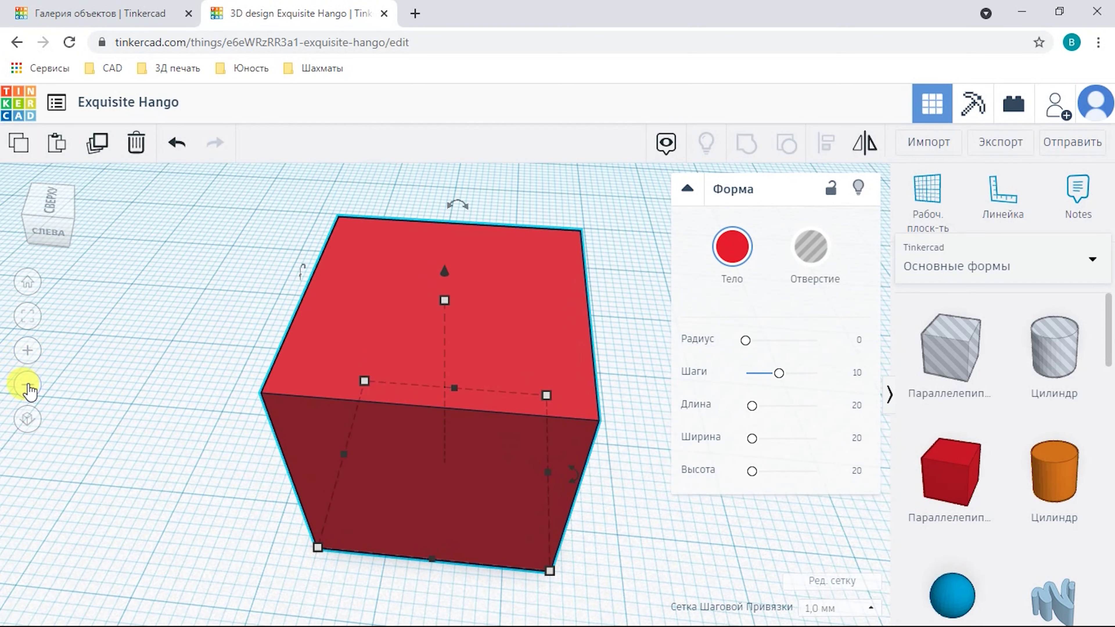
{"action": "left_click", "coordinate": [32, 422]}
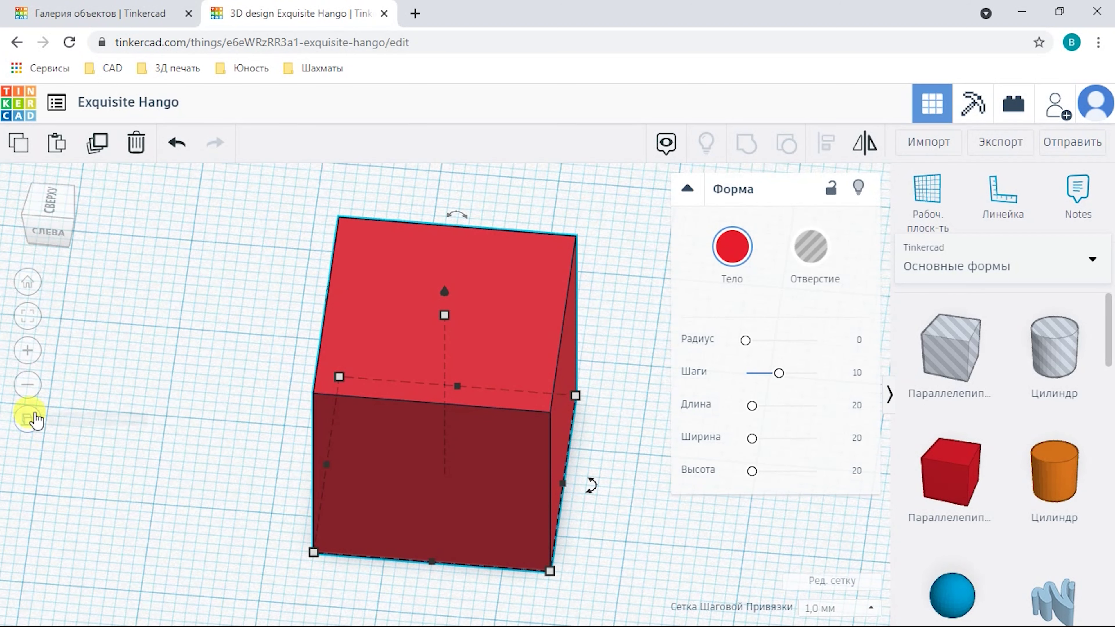
{"action": "left_click", "coordinate": [29, 420]}
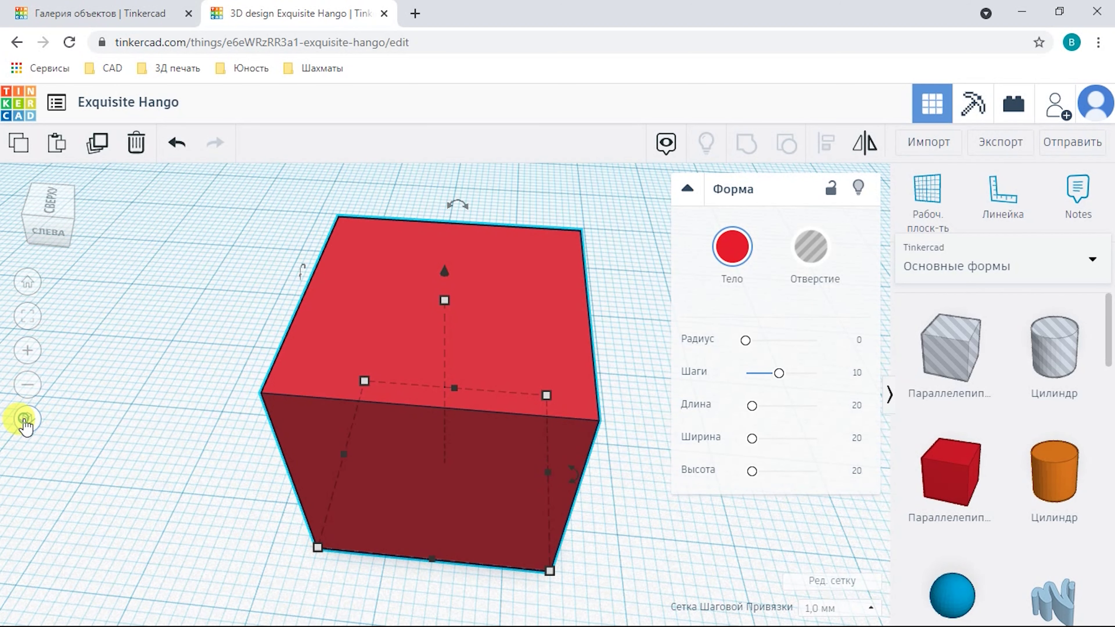
{"action": "left_click", "coordinate": [27, 421]}
{"action": "left_click", "coordinate": [273, 373]}
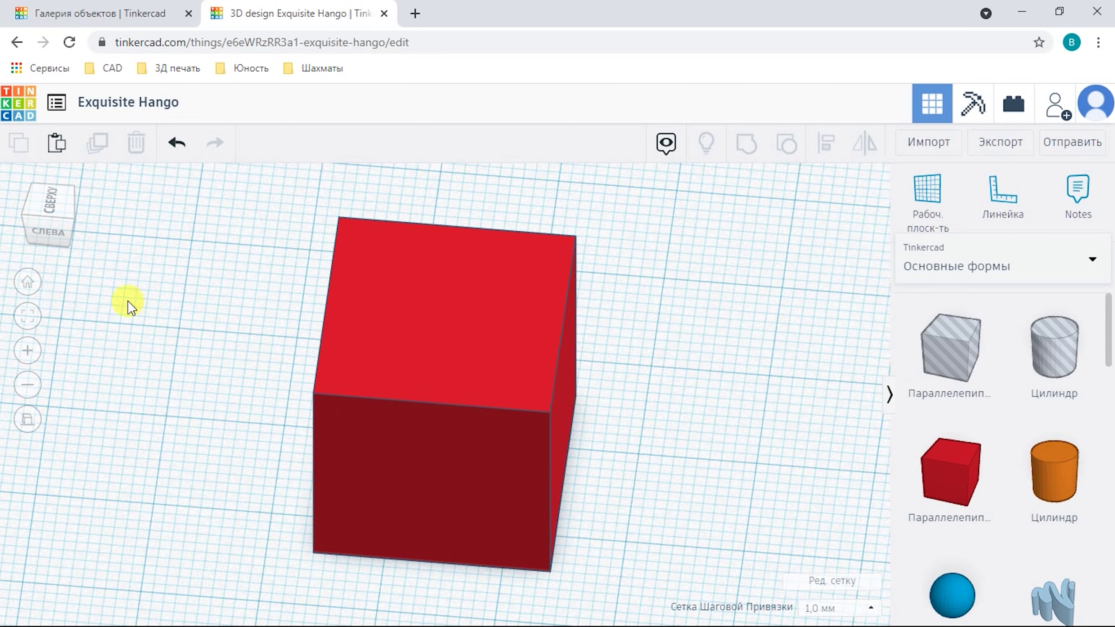
{"action": "left_click", "coordinate": [37, 315]}
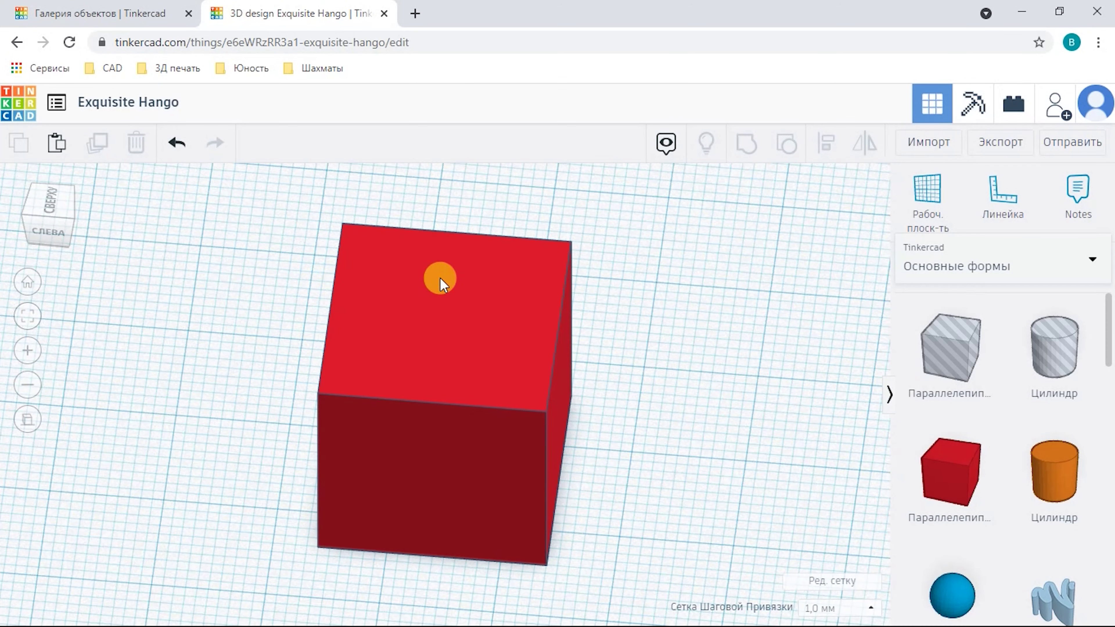
{"action": "right_click_drag", "start_coordinate": [582, 374], "coordinate": [617, 369]}
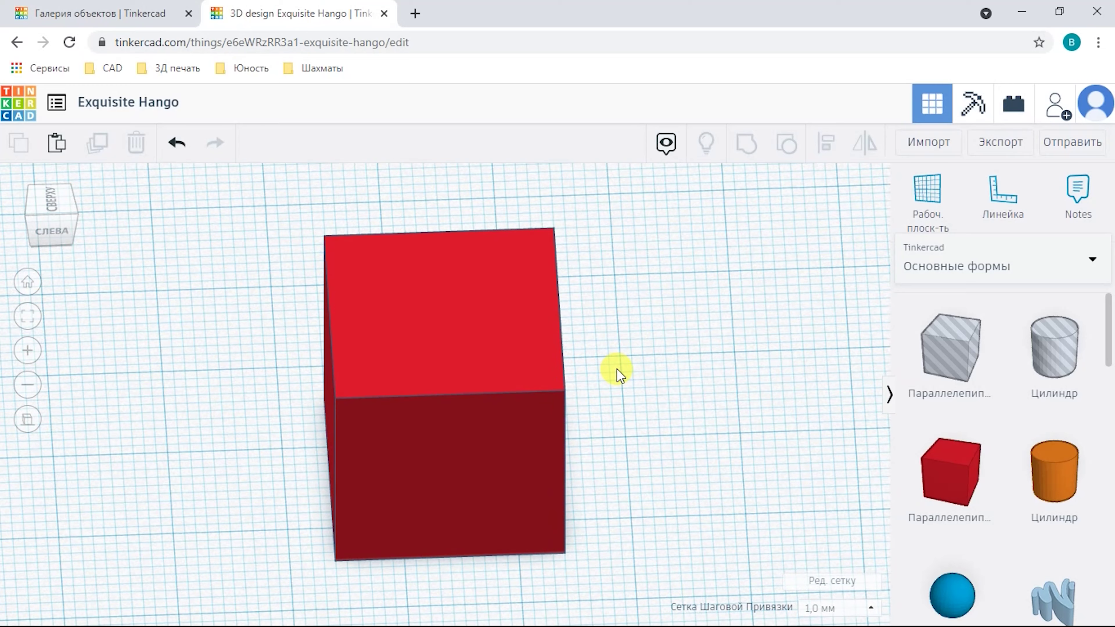
{"action": "scroll", "coordinate": [616, 368], "scroll_direction": "down", "scroll_amount": 3}
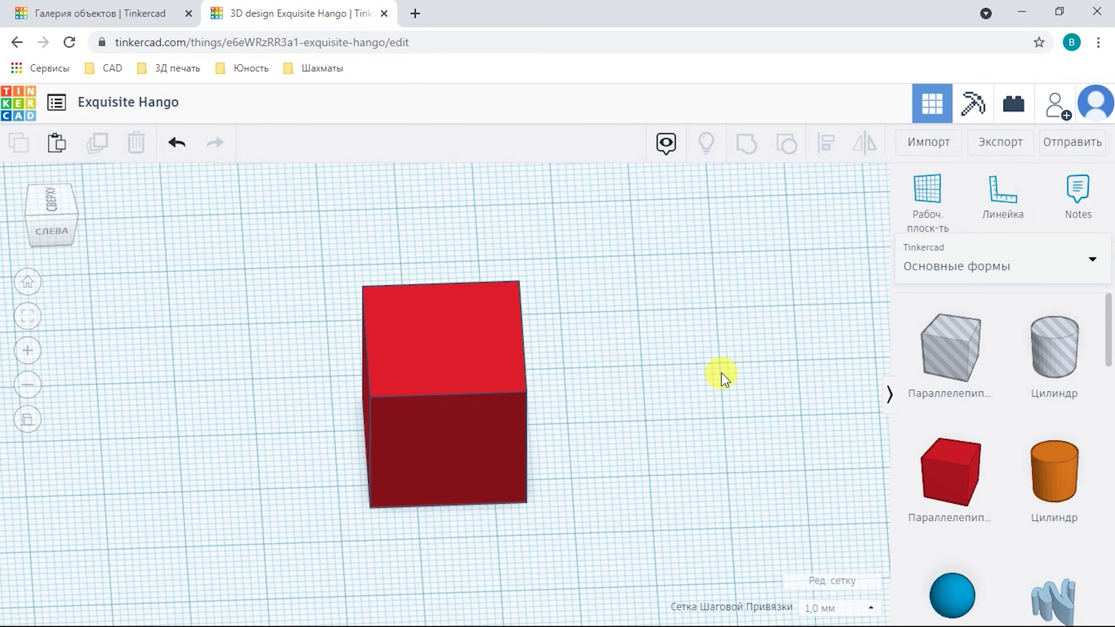
{"action": "right_click_drag", "start_coordinate": [787, 366], "coordinate": [759, 319]}
- Look through the available shapes in the basic shapes collection (Основные формы)
{"action": "left_click", "coordinate": [1024, 266]}
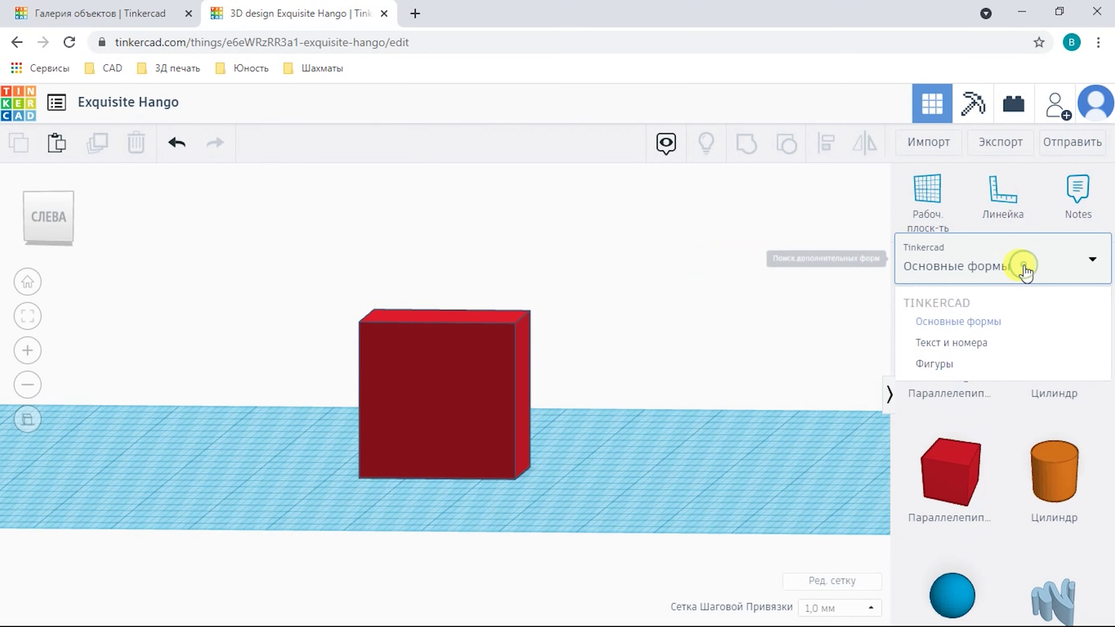
{"action": "left_click", "coordinate": [1022, 267]}
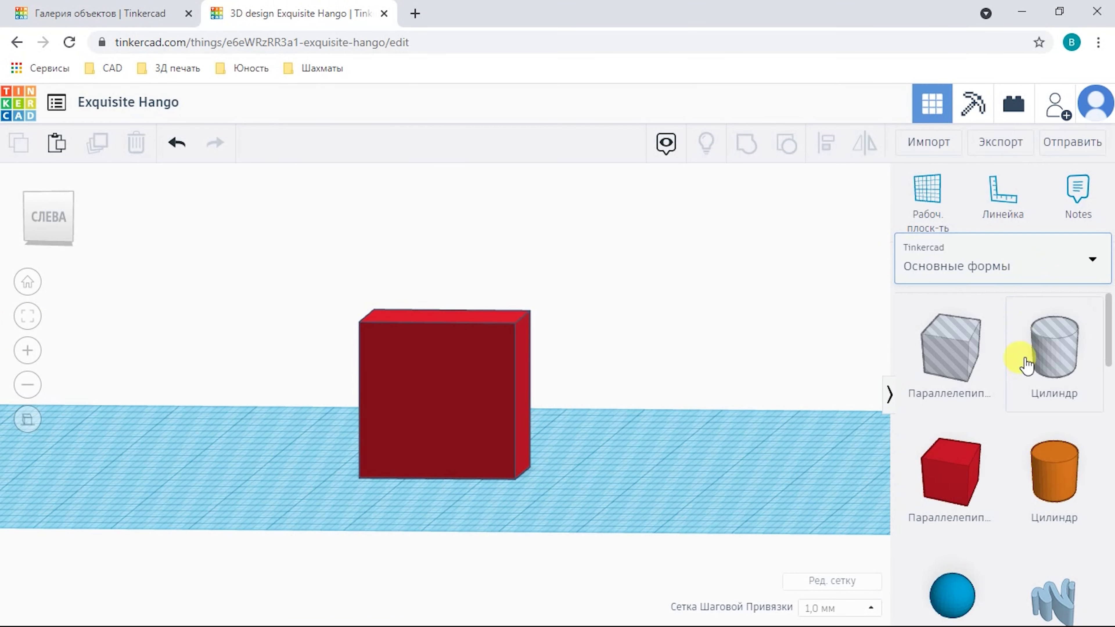
{"action": "scroll", "coordinate": [1028, 374], "scroll_direction": "down", "scroll_amount": 2}
{"action": "scroll", "coordinate": [1032, 400], "scroll_direction": "down", "scroll_amount": 10}
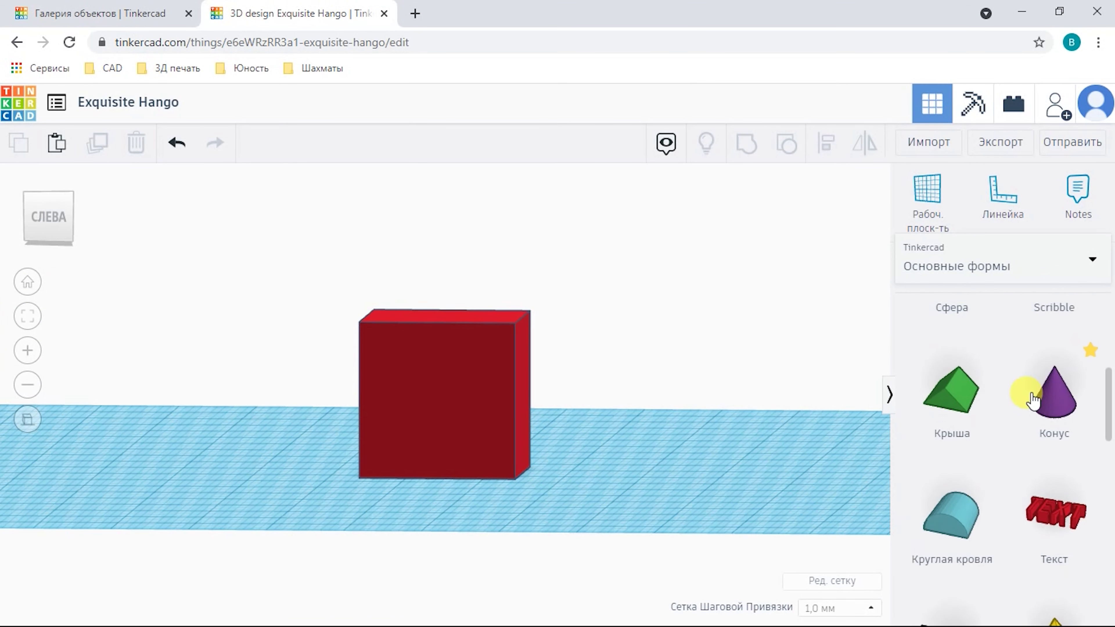
{"action": "scroll", "coordinate": [1033, 400], "scroll_direction": "down", "scroll_amount": 10}
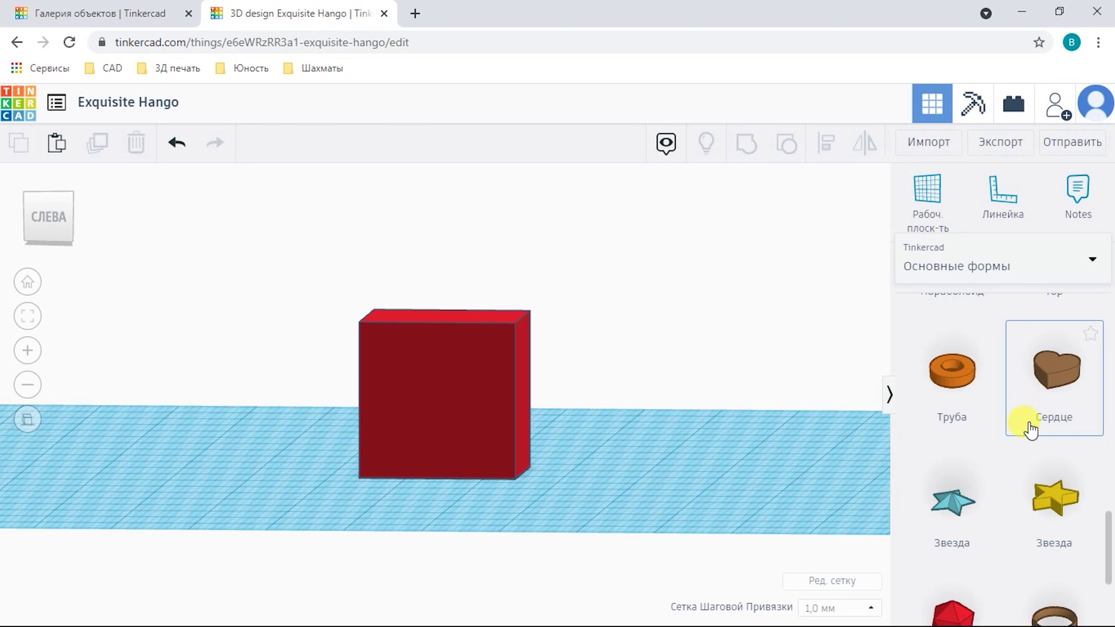
{"action": "scroll", "coordinate": [1027, 426], "scroll_direction": "down", "scroll_amount": 5}
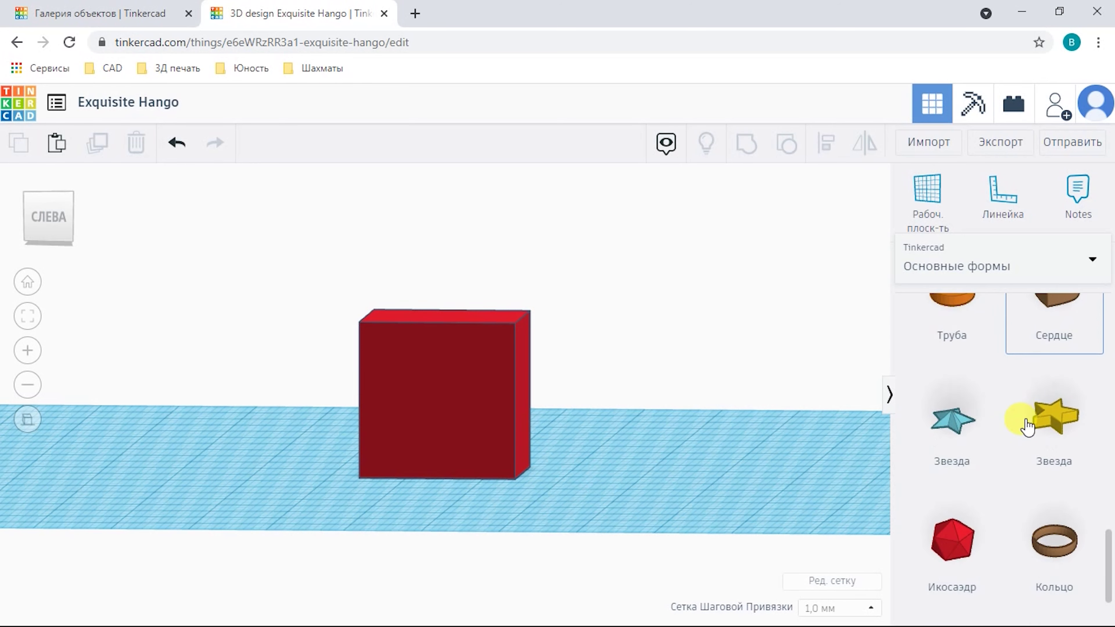
{"action": "scroll", "coordinate": [1027, 426], "scroll_direction": "up", "scroll_amount": 15}
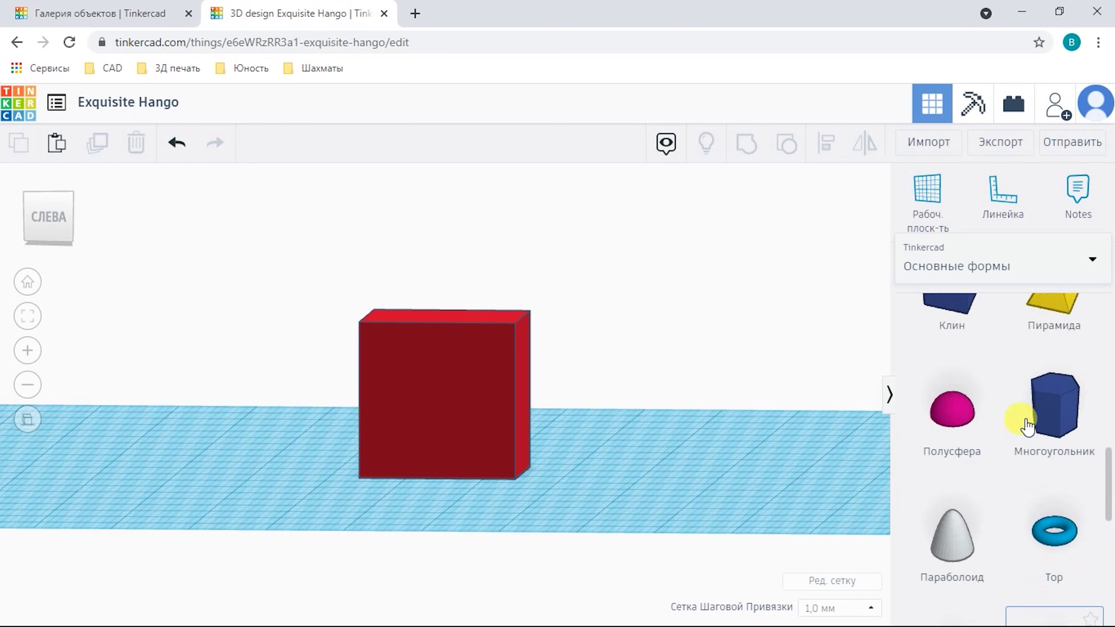
- Review the list of shape library categories, including generators and printable sets, without changing the basic shapes collection
{"action": "left_click", "coordinate": [1012, 274]}
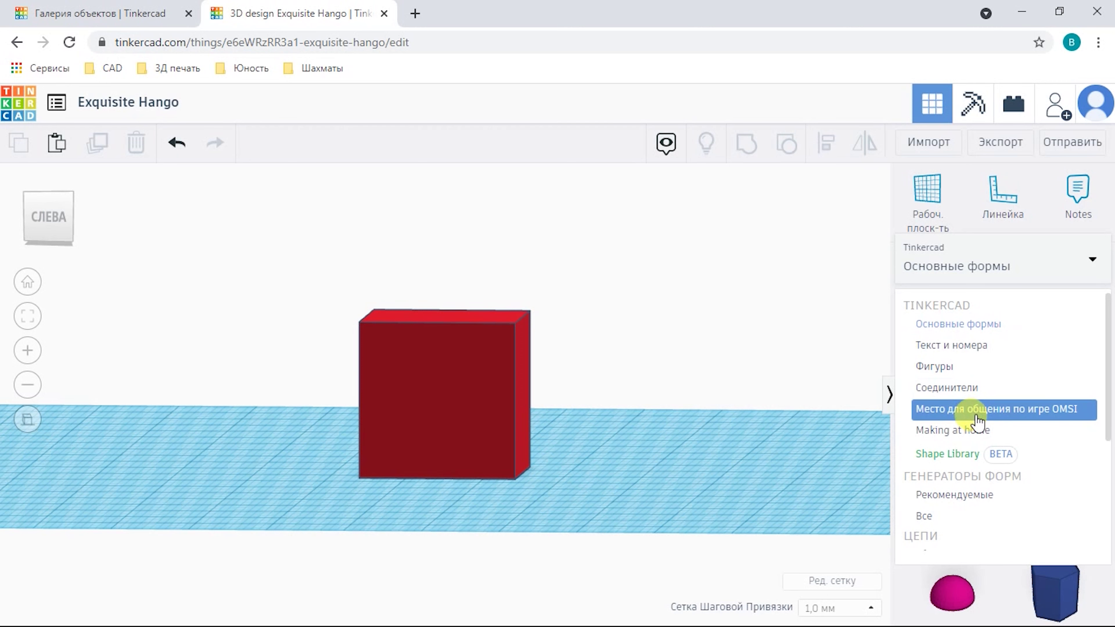
{"action": "scroll", "coordinate": [976, 422], "scroll_direction": "down", "scroll_amount": 4}
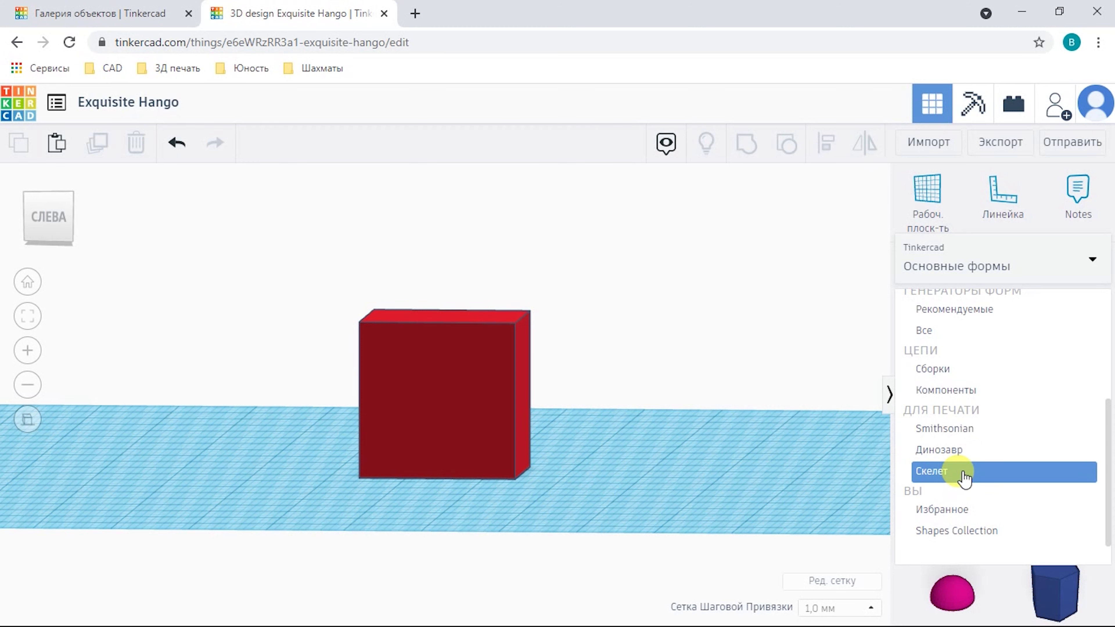
{"action": "scroll", "coordinate": [974, 461], "scroll_direction": "up", "scroll_amount": 4}
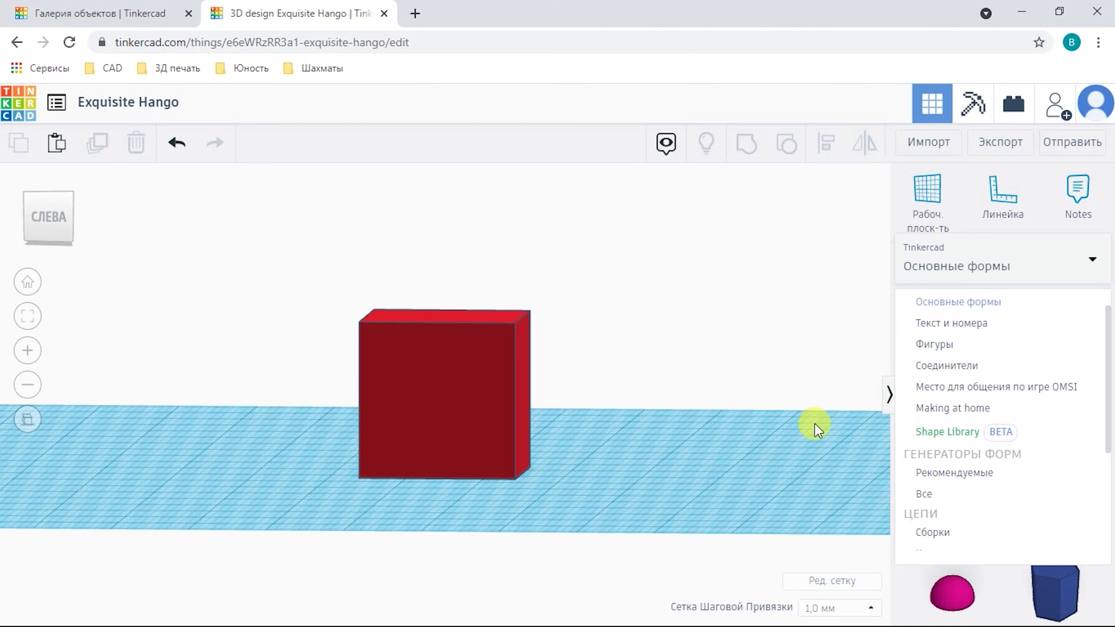
{"action": "scroll", "coordinate": [814, 428], "scroll_direction": "down", "scroll_amount": 3}
{"action": "left_click", "coordinate": [937, 305]}
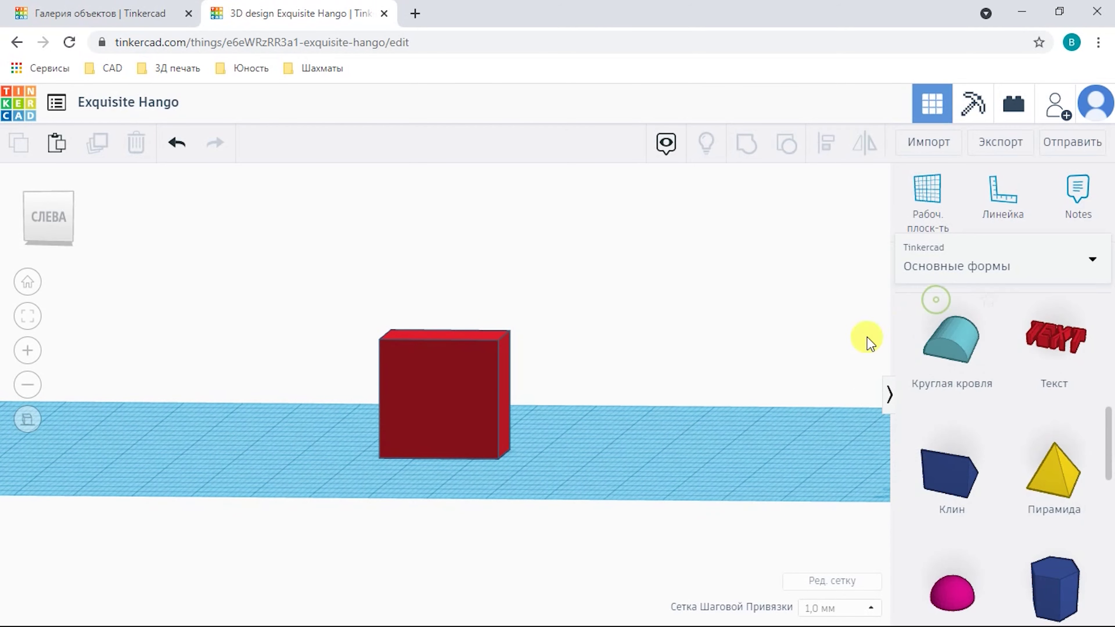
- Select the red box and set its base dimensions to 15 mm and 10 mm
{"action": "right_click_drag", "start_coordinate": [754, 431], "coordinate": [723, 403]}
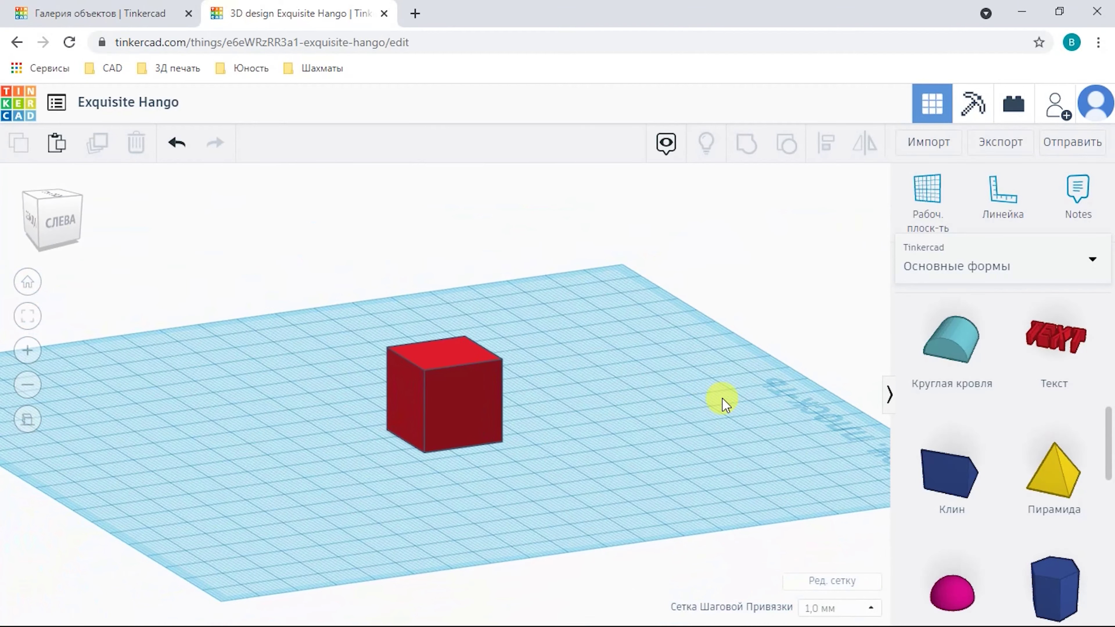
{"action": "right_click_drag", "start_coordinate": [667, 431], "coordinate": [575, 325]}
{"action": "right_click_drag", "start_coordinate": [565, 440], "coordinate": [499, 406]}
{"action": "left_click", "coordinate": [450, 366]}
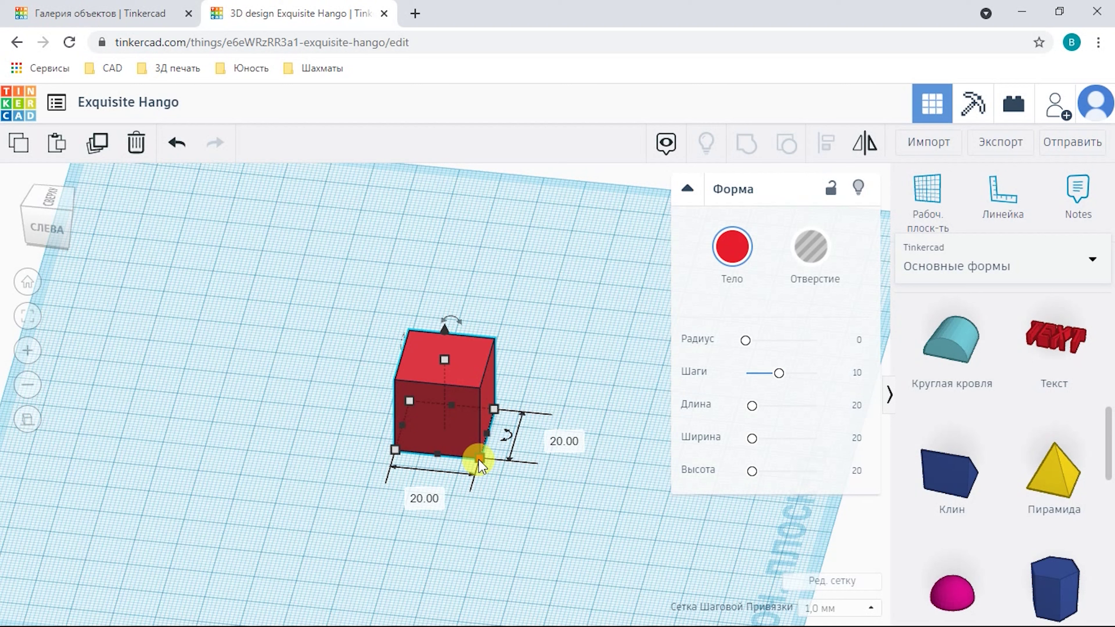
{"action": "left_click", "coordinate": [568, 440]}
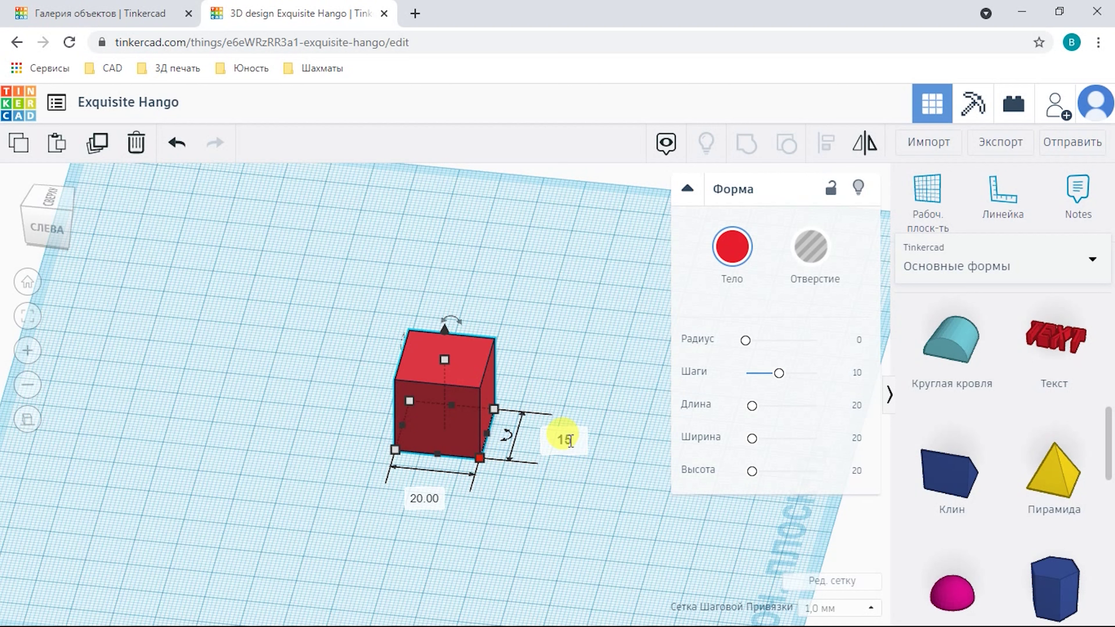
{"action": "key", "text": "Return"}
{"action": "left_click", "coordinate": [424, 488]}
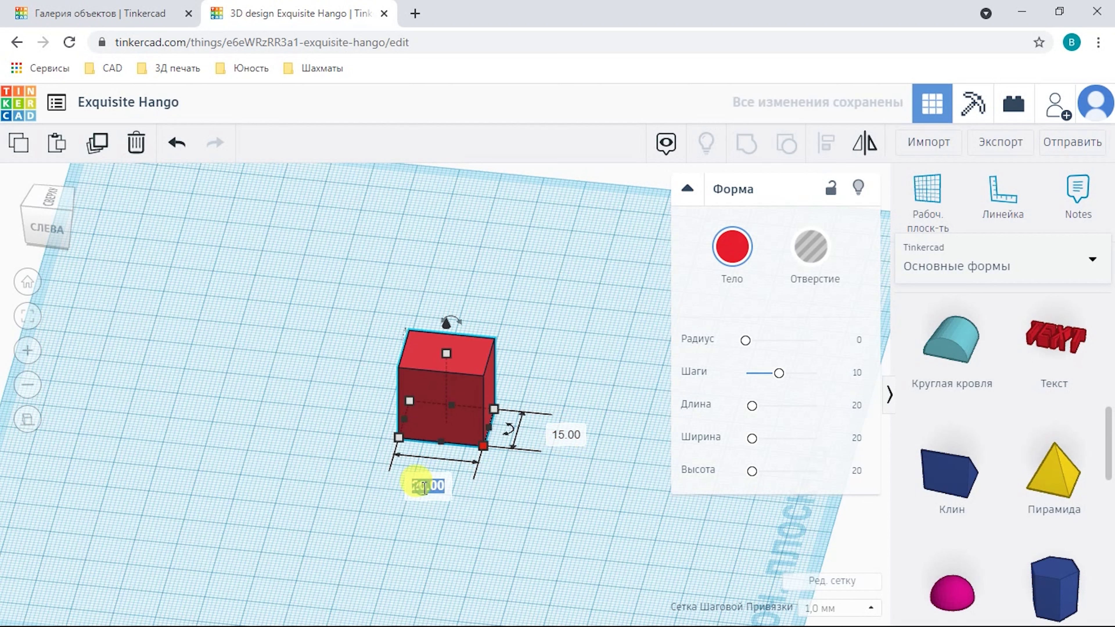
{"action": "type", "text": "10"}
{"action": "key", "text": "Return"}
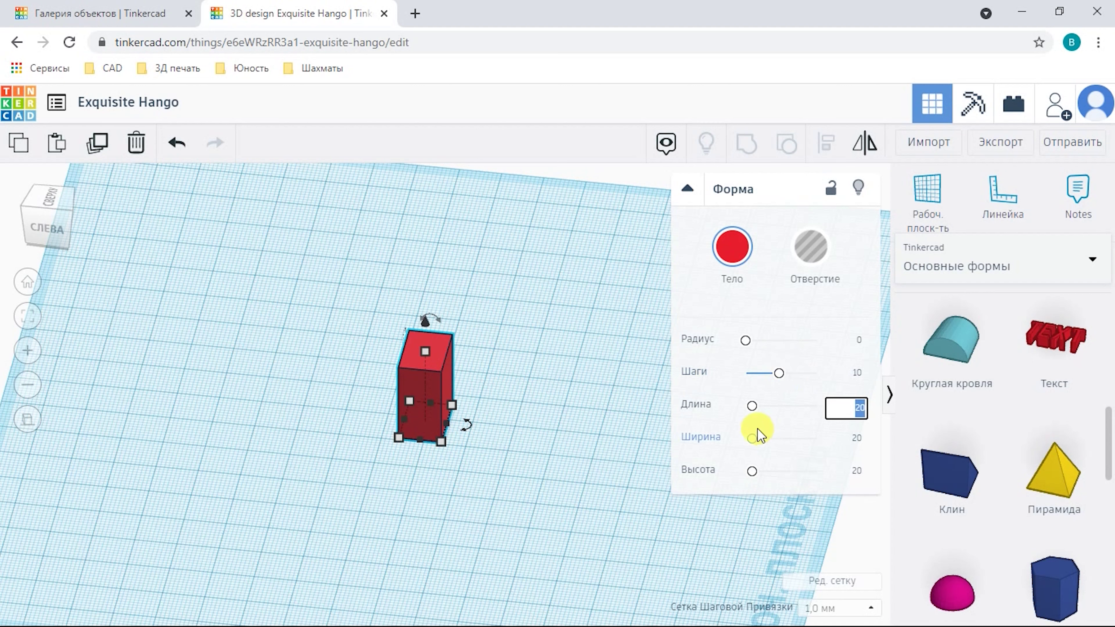
- Reduce the box's width parameter (Ширина) to 3.55
{"action": "left_click", "coordinate": [751, 409]}
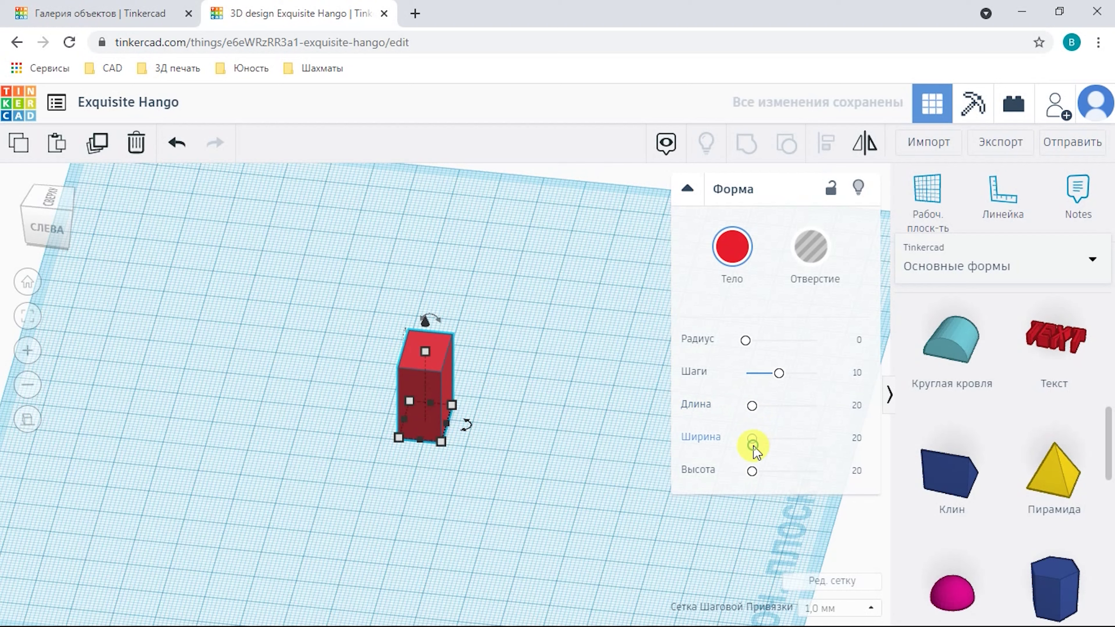
{"action": "mouse_move", "coordinate": [752, 439]}
{"action": "left_mouse_down"}
{"action": "mouse_move", "coordinate": [791, 443]}
{"action": "mouse_move", "coordinate": [747, 441]}
{"action": "left_mouse_up"}
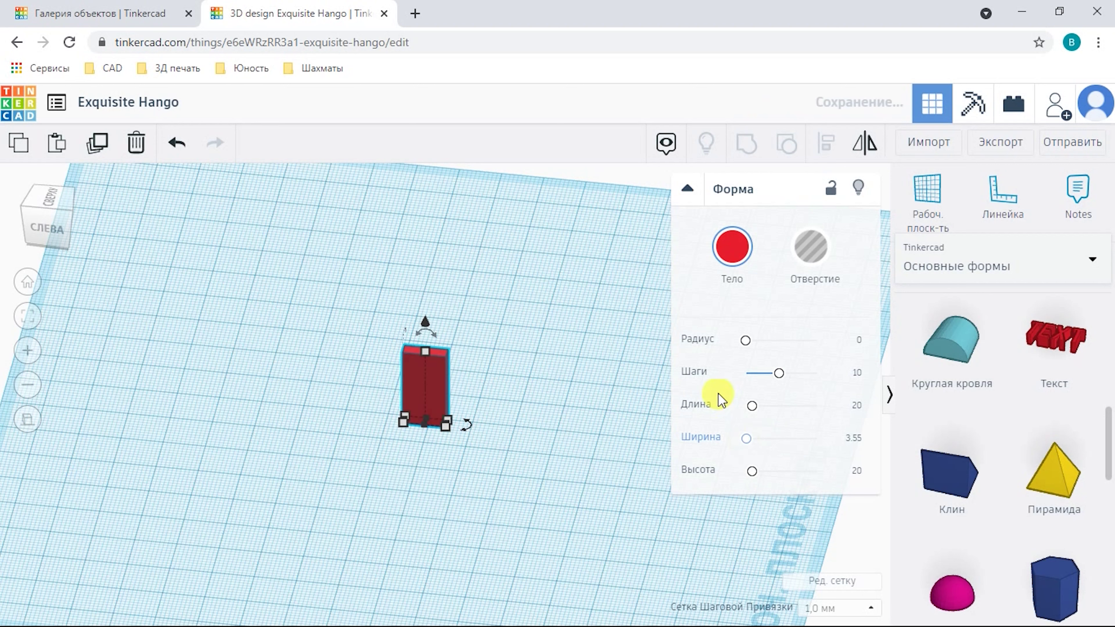
- Try yellow and blue as the box's body colour, settle on purple, and bring back the collapsed shape library
{"action": "left_click", "coordinate": [734, 268]}
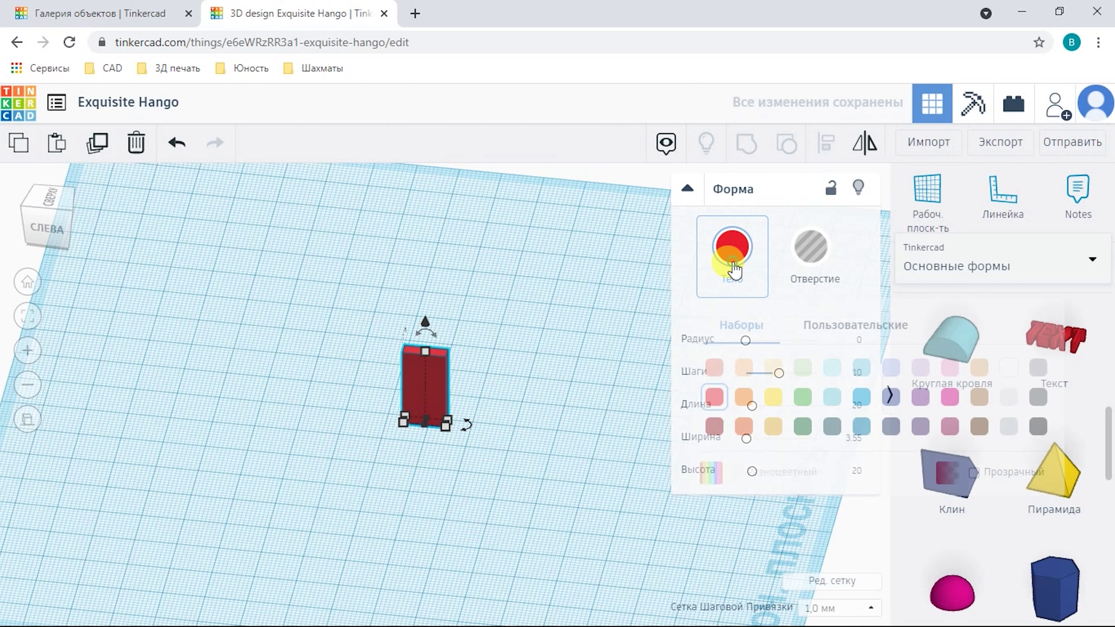
{"action": "left_click", "coordinate": [775, 396]}
{"action": "left_click", "coordinate": [730, 257]}
{"action": "left_click", "coordinate": [862, 397]}
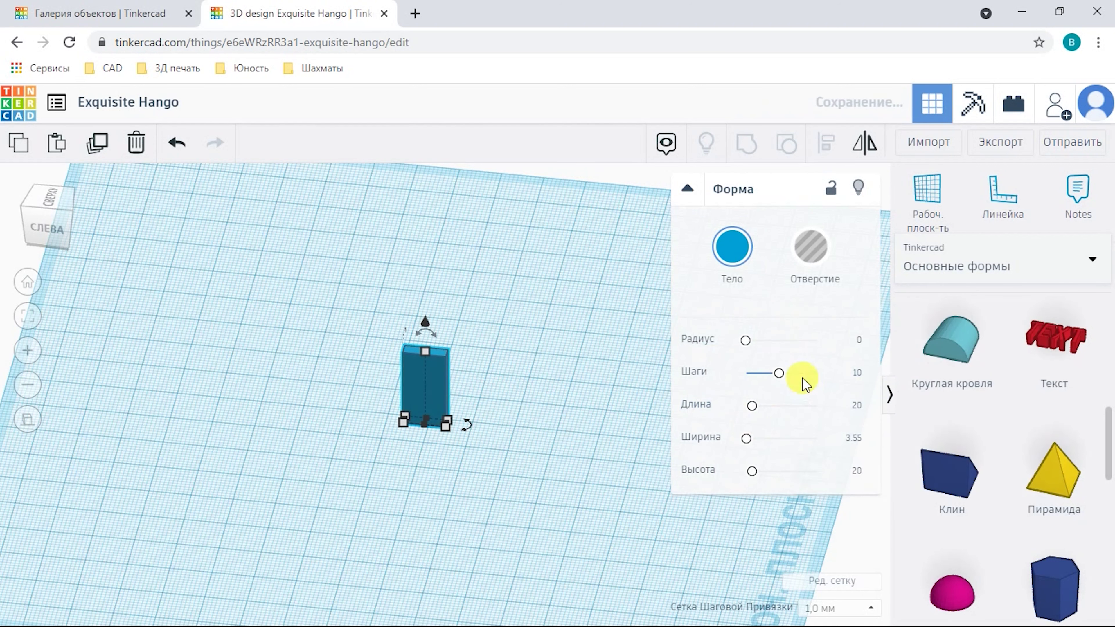
{"action": "left_click", "coordinate": [731, 249]}
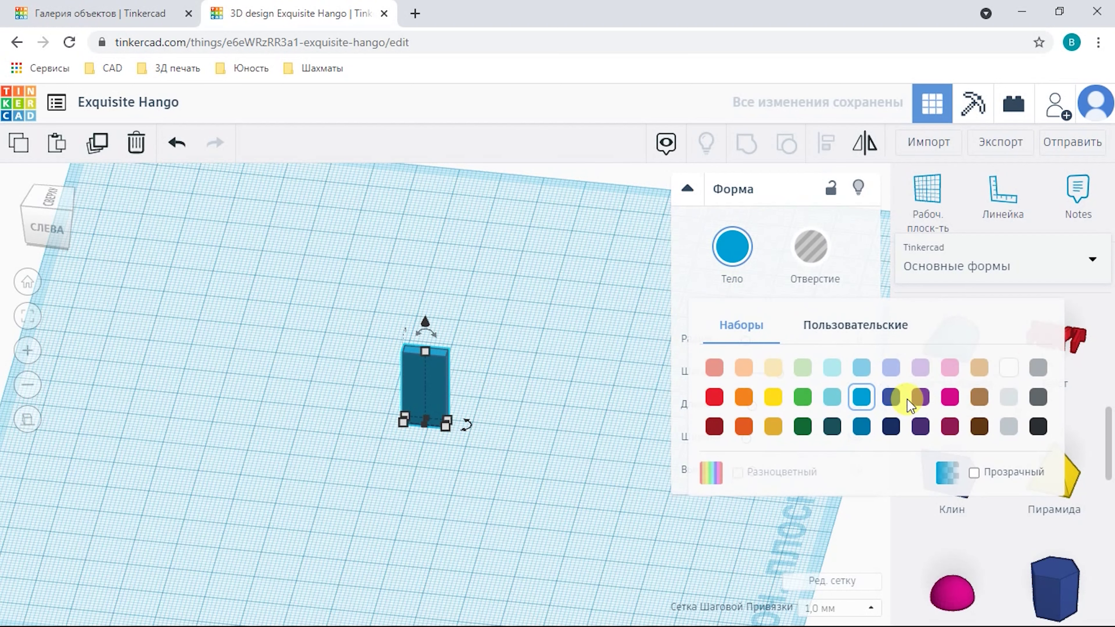
{"action": "left_click", "coordinate": [920, 397]}
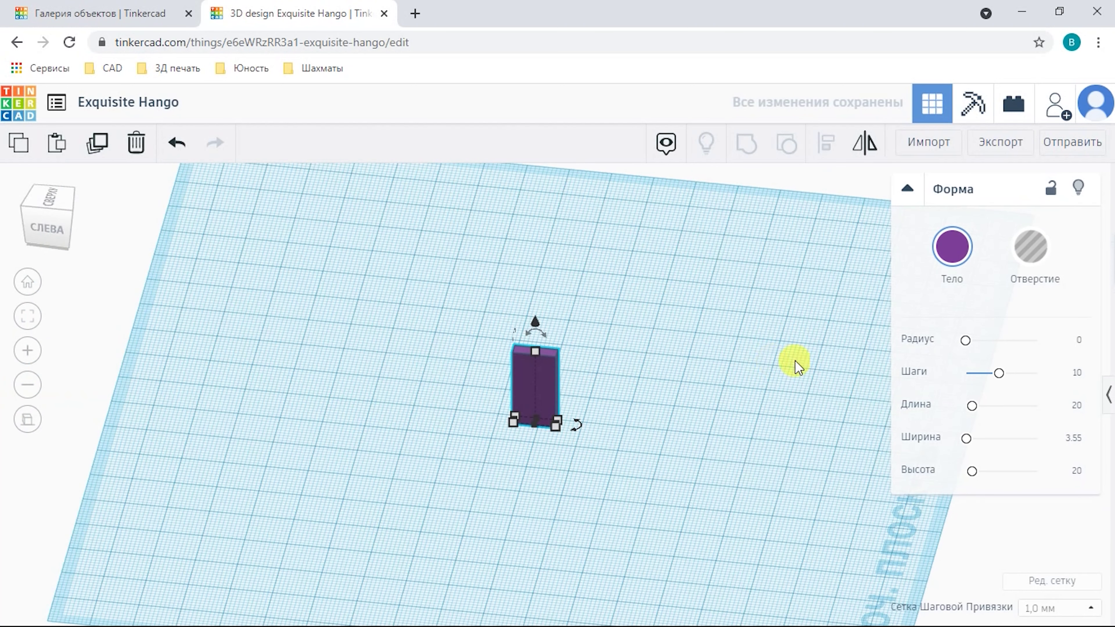
{"action": "left_click", "coordinate": [1108, 394]}
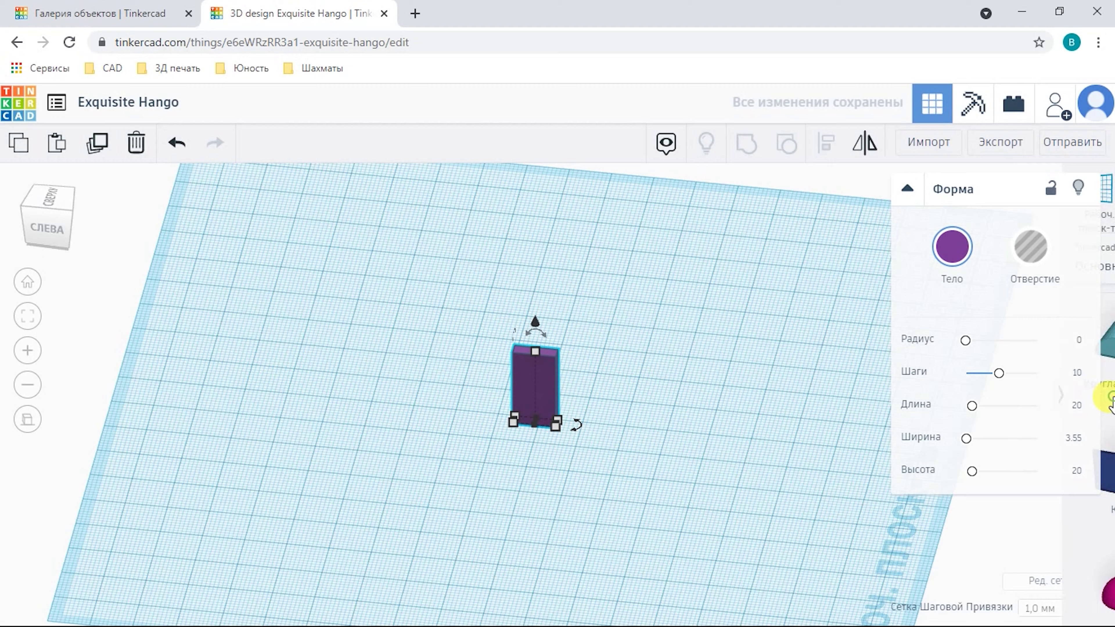
- Lock the purple box, try to select it, unlock it again and move it across the workplane
{"action": "right_click_drag", "start_coordinate": [543, 351], "coordinate": [493, 379]}
{"action": "scroll", "coordinate": [439, 371], "scroll_direction": "up", "scroll_amount": 2}
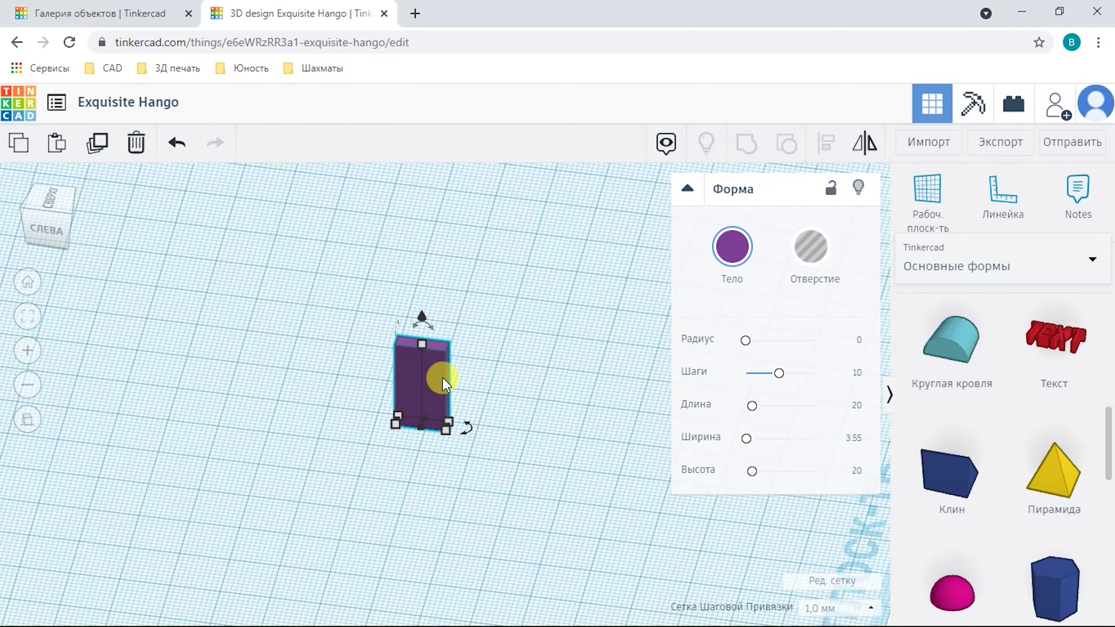
{"action": "left_click", "coordinate": [829, 187]}
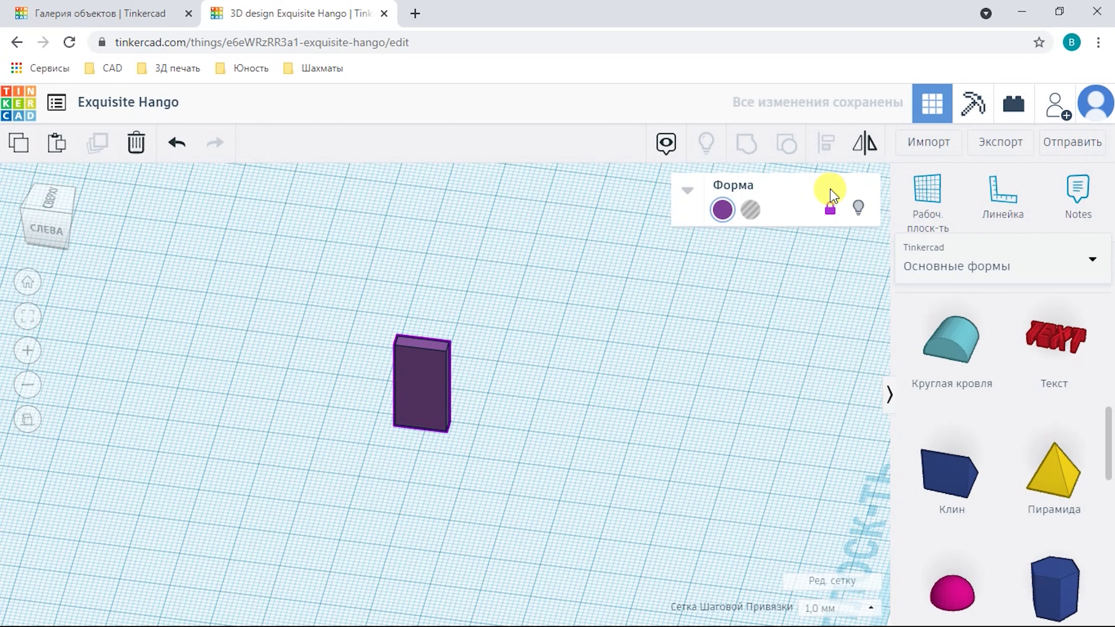
{"action": "left_click", "coordinate": [427, 390]}
{"action": "left_click", "coordinate": [418, 380]}
{"action": "scroll", "coordinate": [461, 389], "scroll_direction": "down", "scroll_amount": 3}
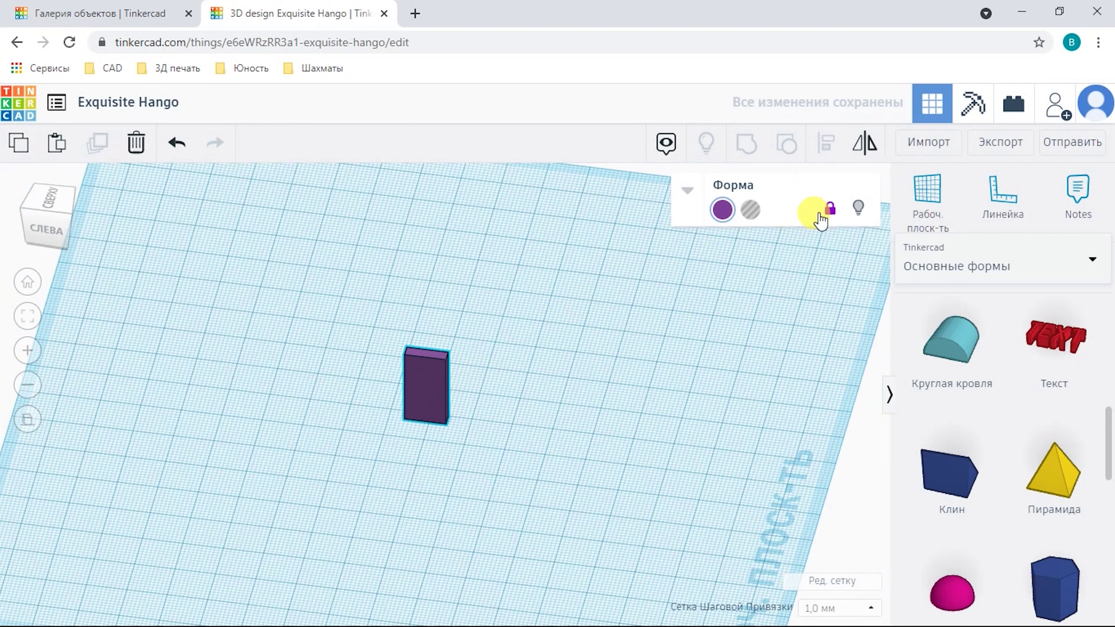
{"action": "left_click", "coordinate": [827, 211]}
{"action": "left_click_drag", "start_coordinate": [457, 378], "coordinate": [570, 322]}
{"action": "right_click_drag", "start_coordinate": [628, 417], "coordinate": [581, 410]}
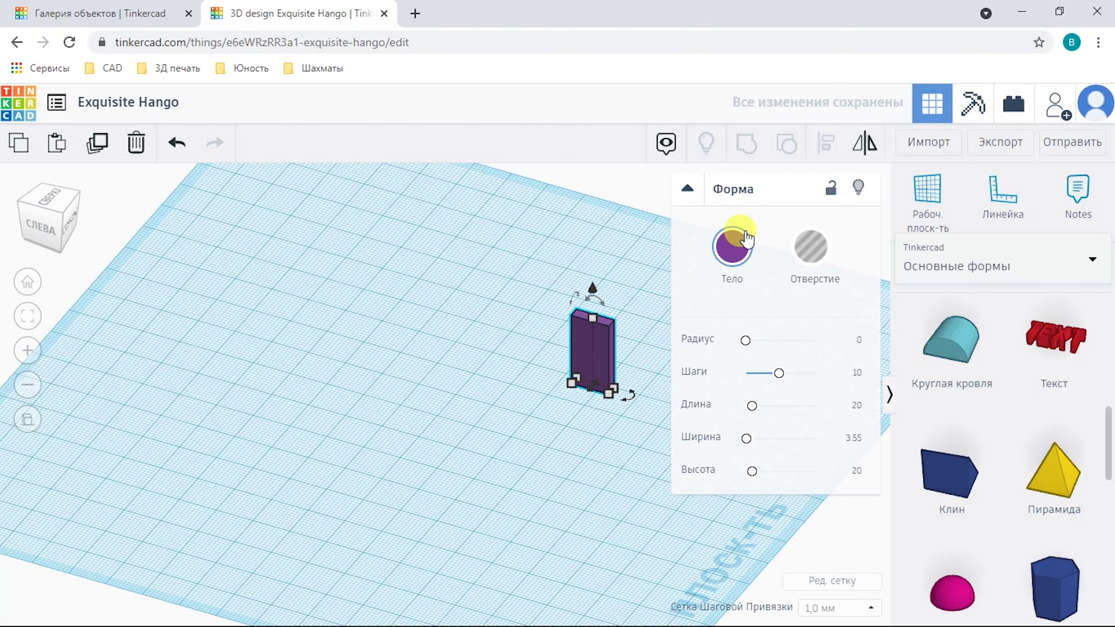
- Hide the purple box on the workplane and show all hidden shapes again
{"action": "left_click", "coordinate": [860, 188]}
{"action": "scroll", "coordinate": [600, 375], "scroll_direction": "down", "scroll_amount": 1}
{"action": "right_click_drag", "start_coordinate": [600, 375], "coordinate": [580, 431]}
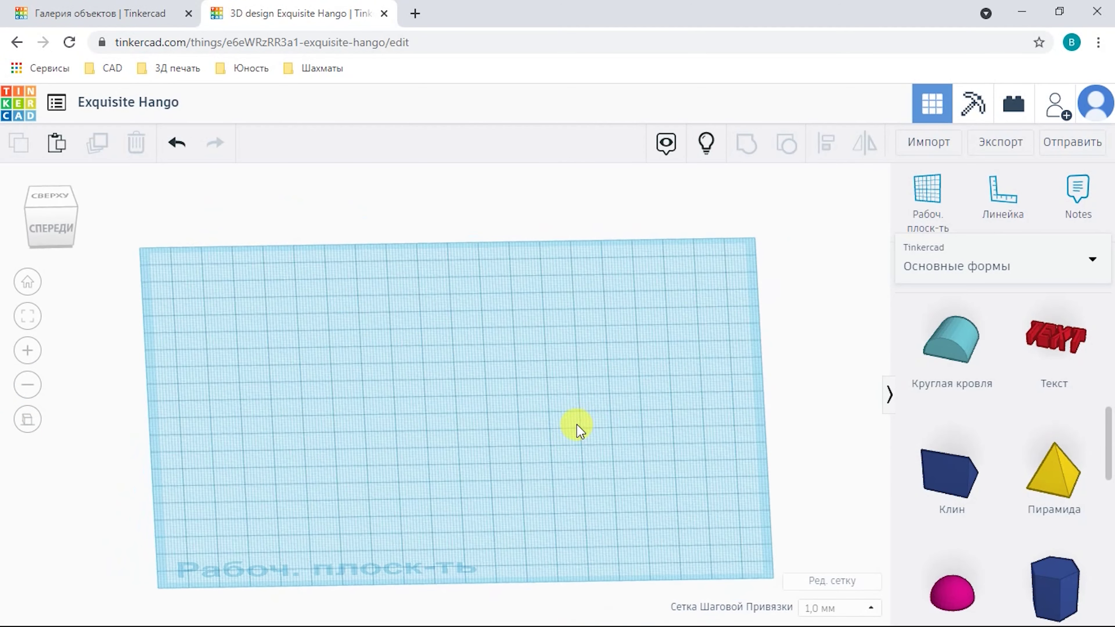
{"action": "left_click", "coordinate": [705, 147]}
- Move the purple box near the workplane's left edge and delete it
{"action": "left_click_drag", "start_coordinate": [552, 424], "coordinate": [203, 431]}
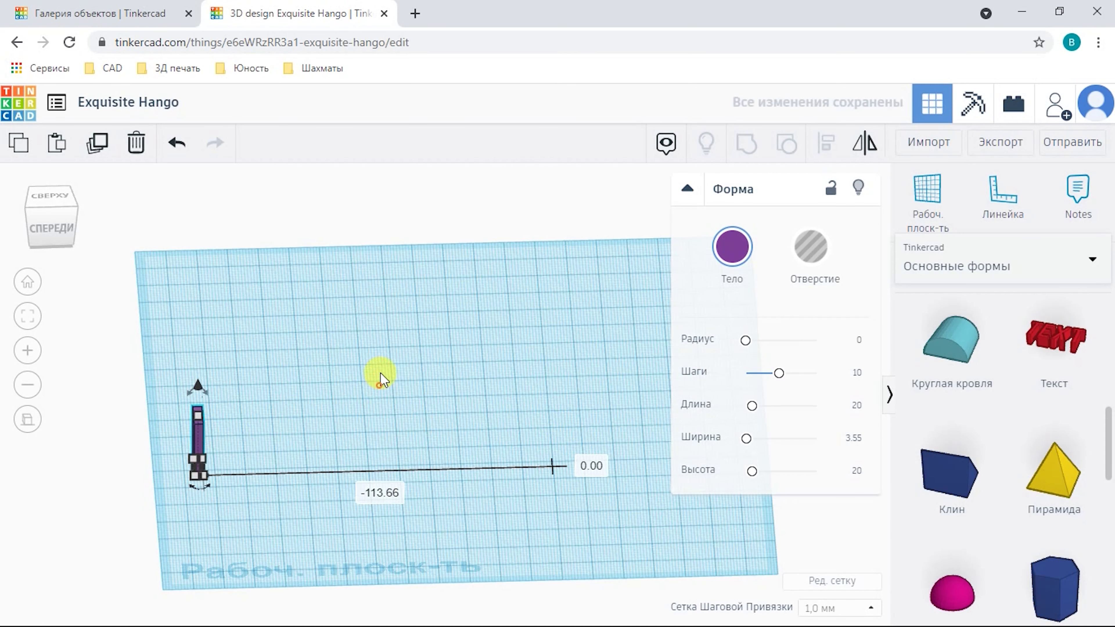
{"action": "right_click_drag", "start_coordinate": [356, 410], "coordinate": [218, 389]}
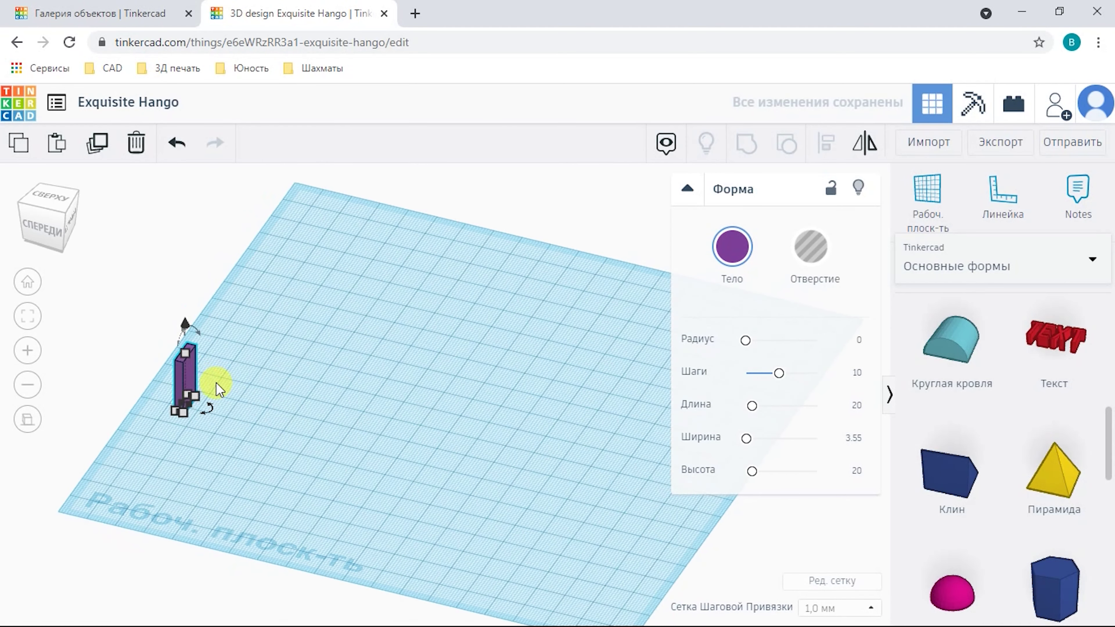
{"action": "left_click_drag", "start_coordinate": [193, 372], "coordinate": [331, 333]}
{"action": "right_click_drag", "start_coordinate": [331, 334], "coordinate": [421, 390]}
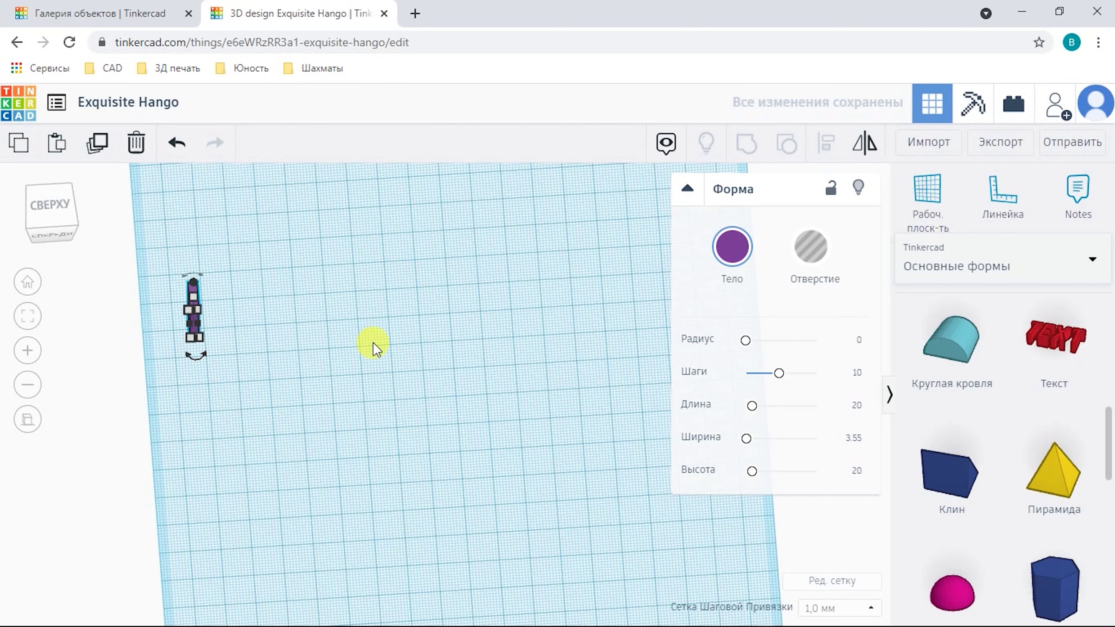
{"action": "key", "text": "Delete"}
- Place a new red box near the middle of the workplane and fit the home view to it
{"action": "right_click_drag", "start_coordinate": [687, 400], "coordinate": [635, 373]}
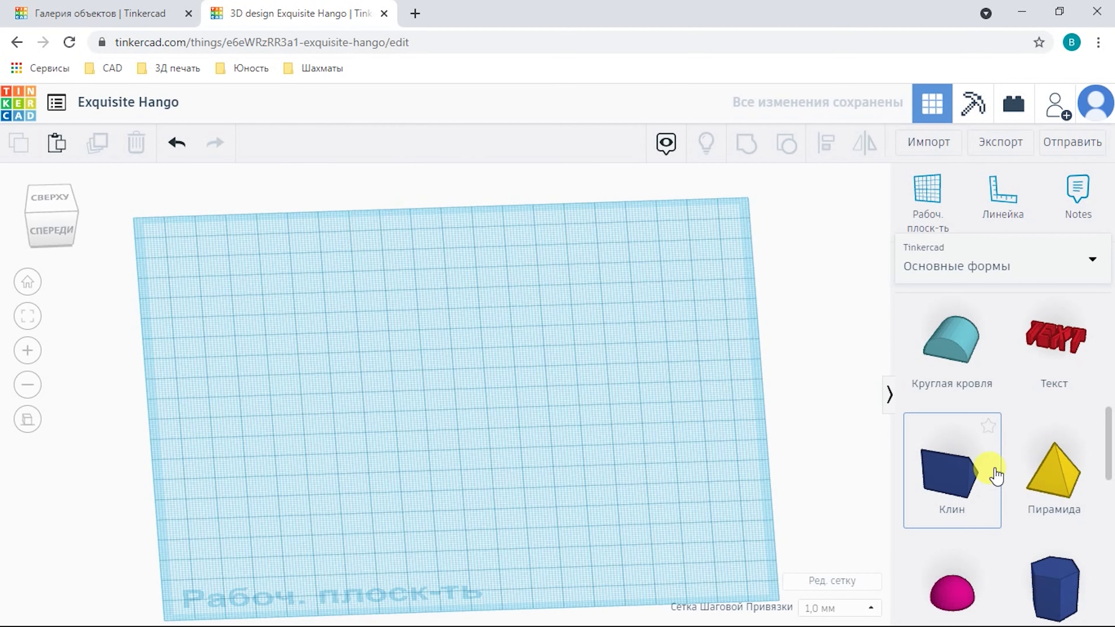
{"action": "scroll", "coordinate": [996, 474], "scroll_direction": "down", "scroll_amount": 3}
{"action": "scroll", "coordinate": [995, 468], "scroll_direction": "up", "scroll_amount": 10}
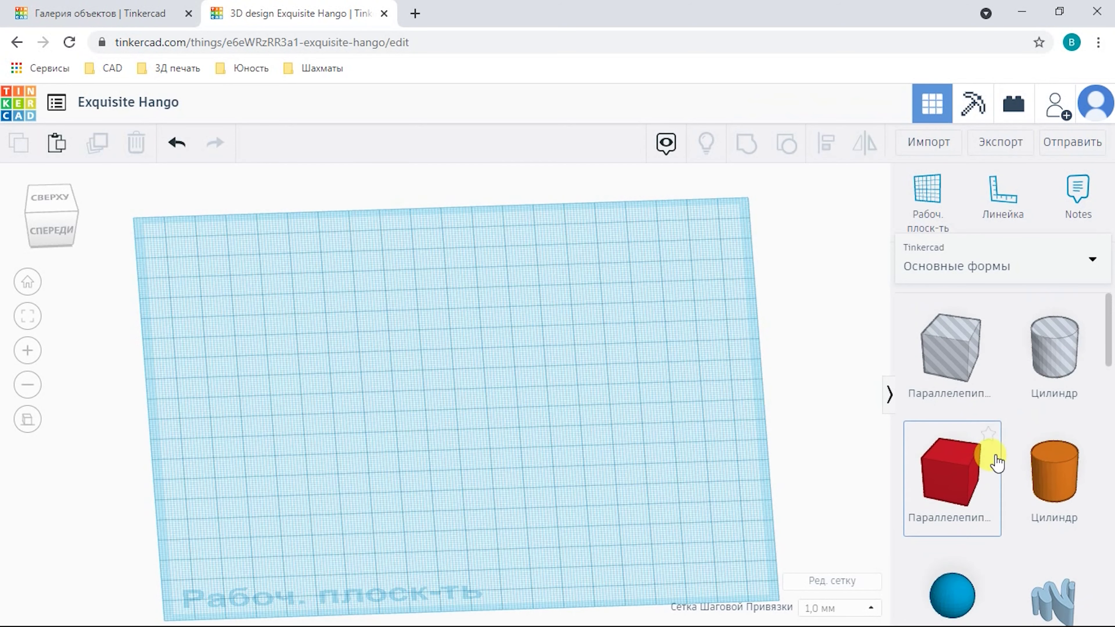
{"action": "left_click_drag", "start_coordinate": [981, 469], "coordinate": [486, 389]}
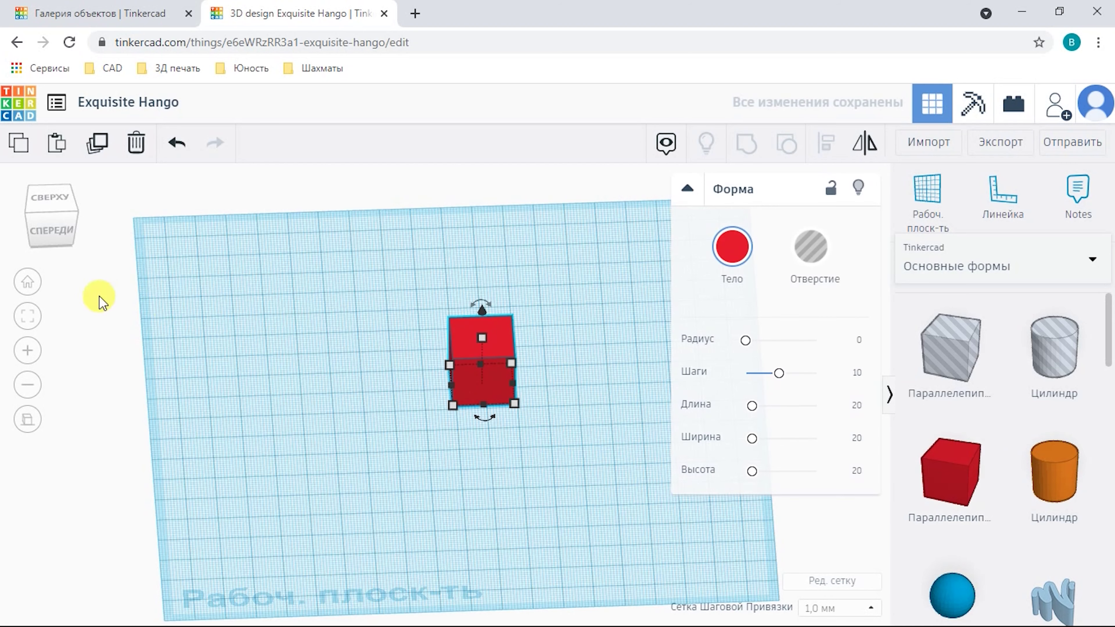
{"action": "left_click", "coordinate": [28, 285]}
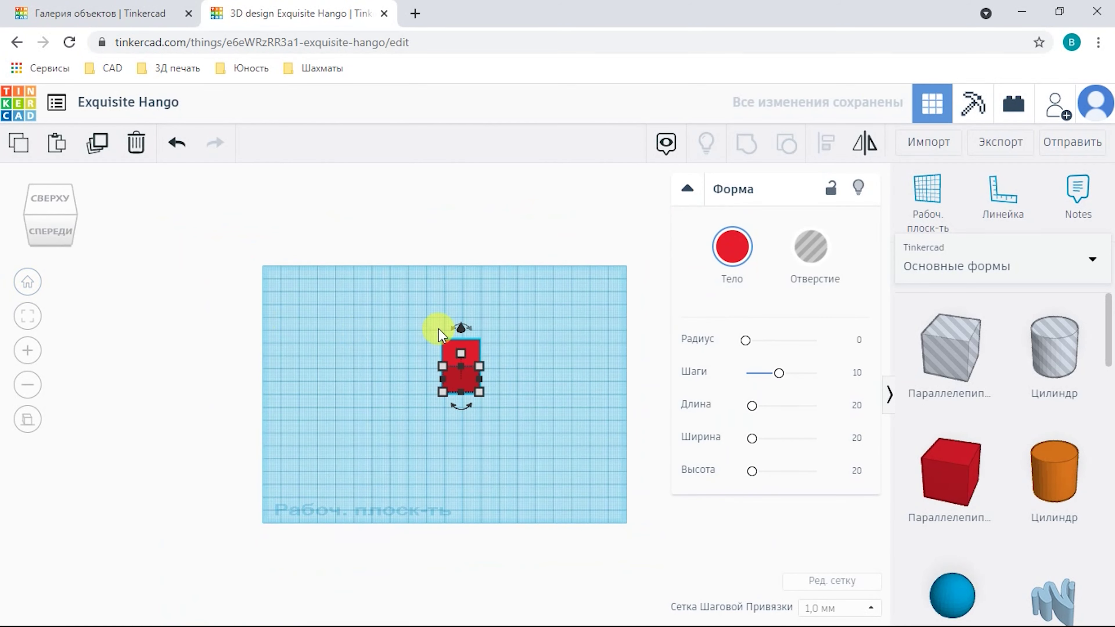
{"action": "left_click", "coordinate": [27, 317]}
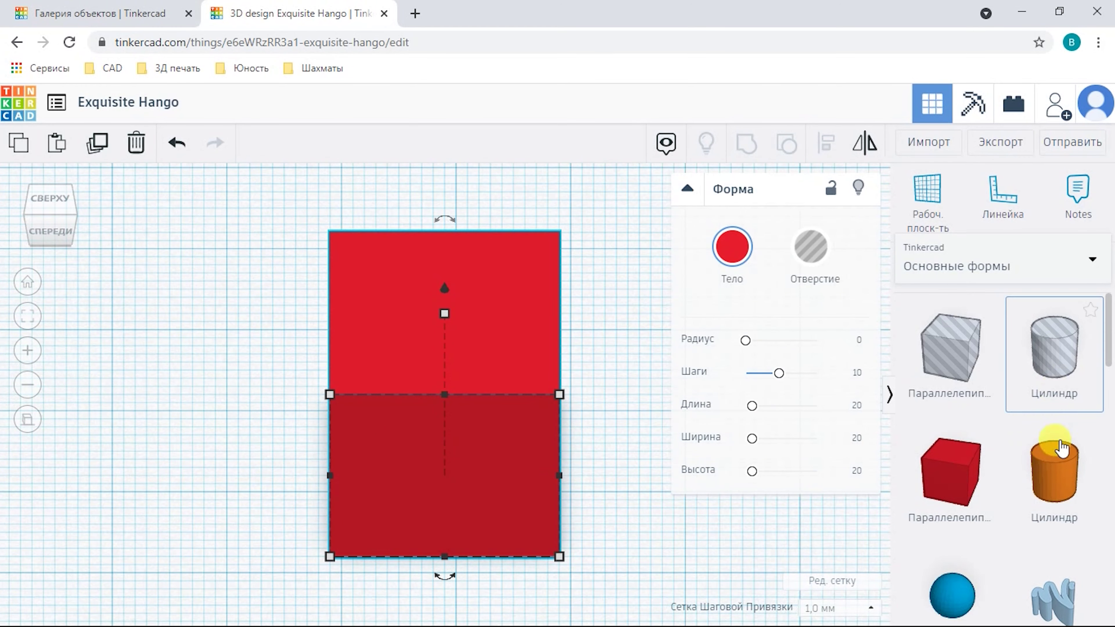
- Place an orange cylinder beside the red box and turn it into a hole (Отверстие)
{"action": "left_click_drag", "start_coordinate": [1064, 481], "coordinate": [718, 442]}
{"action": "scroll", "coordinate": [718, 443], "scroll_direction": "down", "scroll_amount": 5}
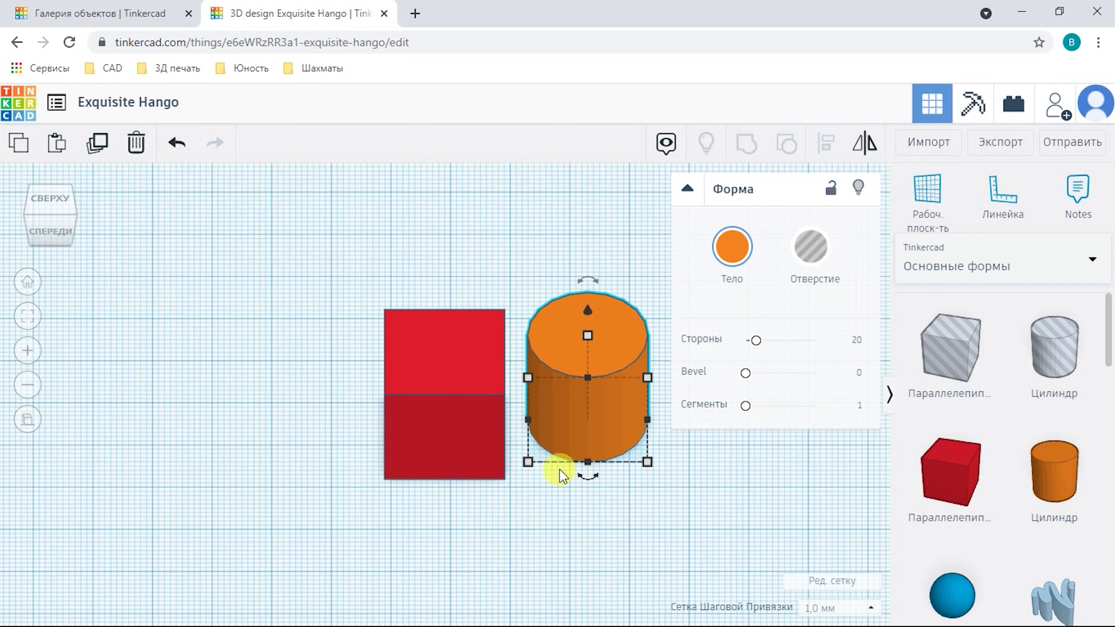
{"action": "left_click", "coordinate": [607, 424]}
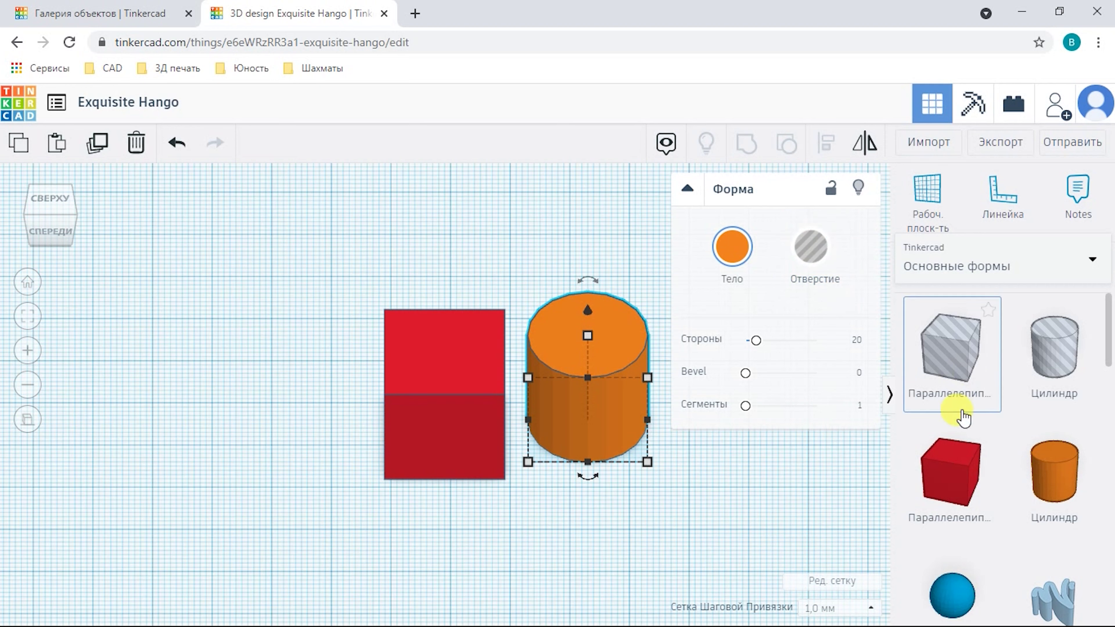
{"action": "scroll", "coordinate": [960, 476], "scroll_direction": "down", "scroll_amount": 3}
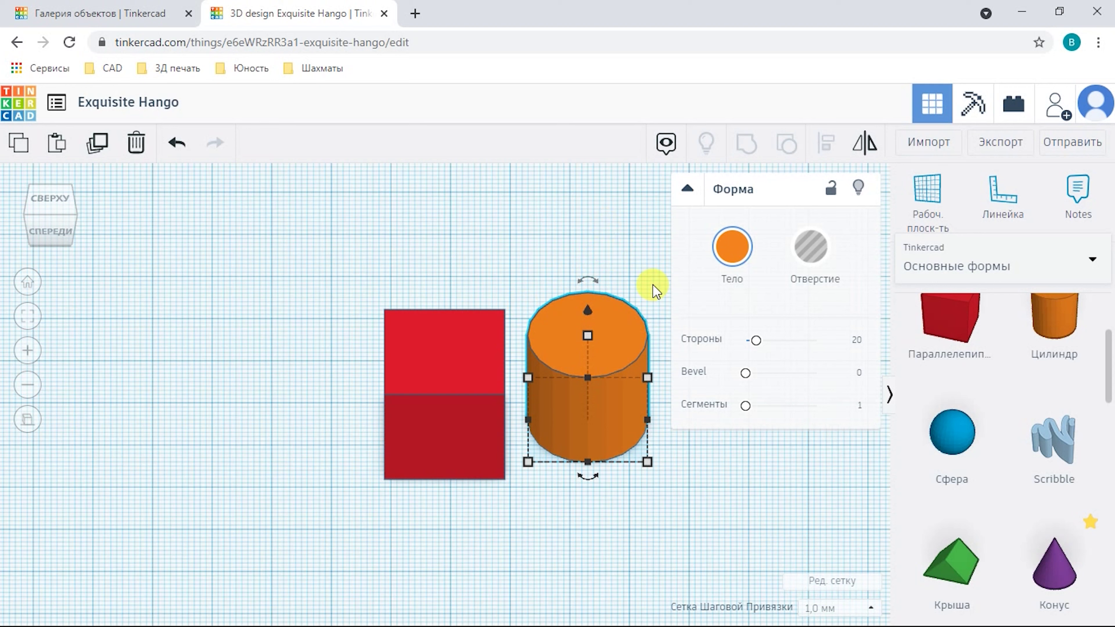
{"action": "left_click", "coordinate": [817, 254]}
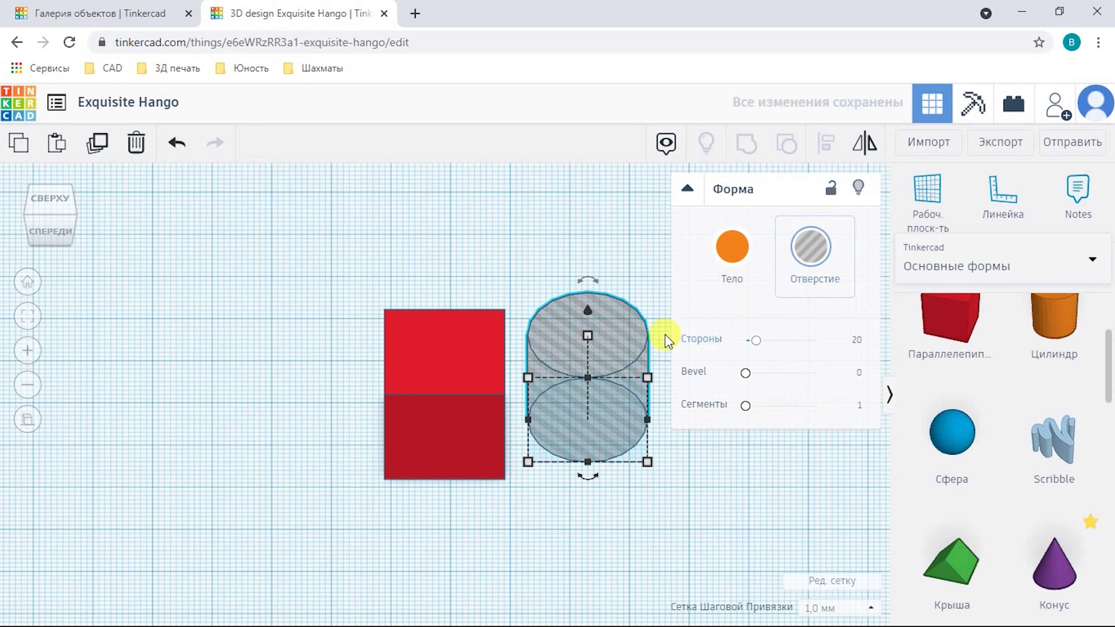
- Stretch the cylinder hole well above the box's height and shrink its base to 11 by 15 mm
{"action": "left_click_drag", "start_coordinate": [596, 336], "coordinate": [588, 201]}
{"action": "left_click_drag", "start_coordinate": [646, 462], "coordinate": [611, 462]}
{"action": "left_click_drag", "start_coordinate": [539, 451], "coordinate": [547, 441]}
{"action": "scroll", "coordinate": [548, 441], "scroll_direction": "down", "scroll_amount": 1}
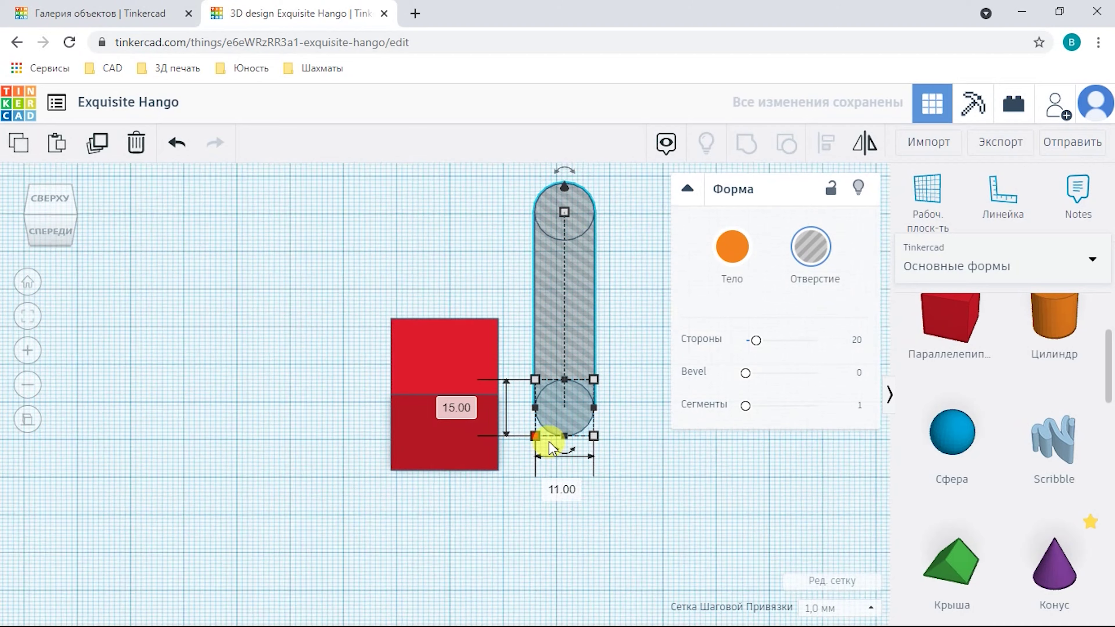
{"action": "scroll", "coordinate": [549, 441], "scroll_direction": "down", "scroll_amount": 2}
- Move the cylinder hole into the red box and group both shapes to cut the opening
{"action": "right_click_drag", "start_coordinate": [605, 448], "coordinate": [605, 436]}
{"action": "left_click_drag", "start_coordinate": [549, 351], "coordinate": [441, 364]}
{"action": "right_click_drag", "start_coordinate": [335, 425], "coordinate": [452, 469]}
{"action": "left_click", "coordinate": [294, 267]}
{"action": "left_click_drag", "start_coordinate": [294, 267], "coordinate": [530, 487]}
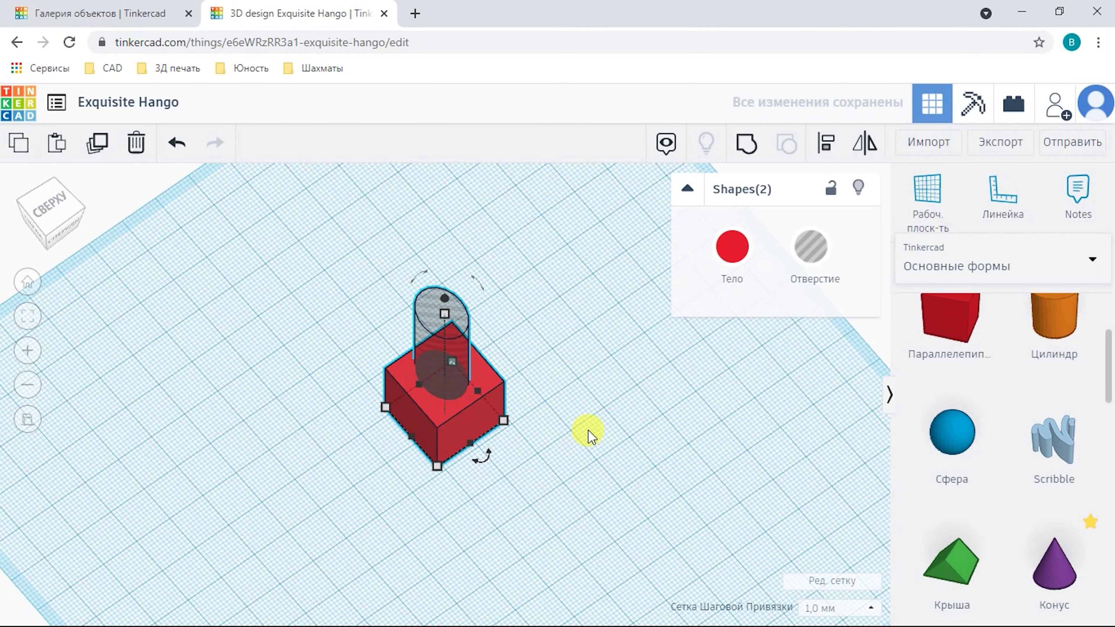
{"action": "right_click_drag", "start_coordinate": [588, 423], "coordinate": [592, 416]}
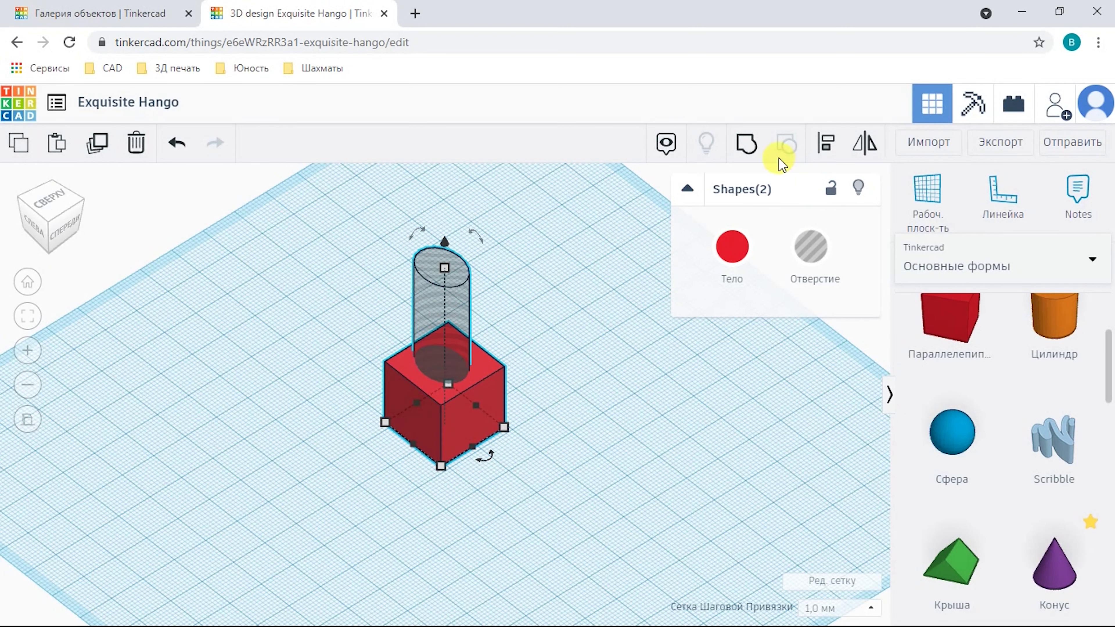
{"action": "left_click", "coordinate": [751, 149]}
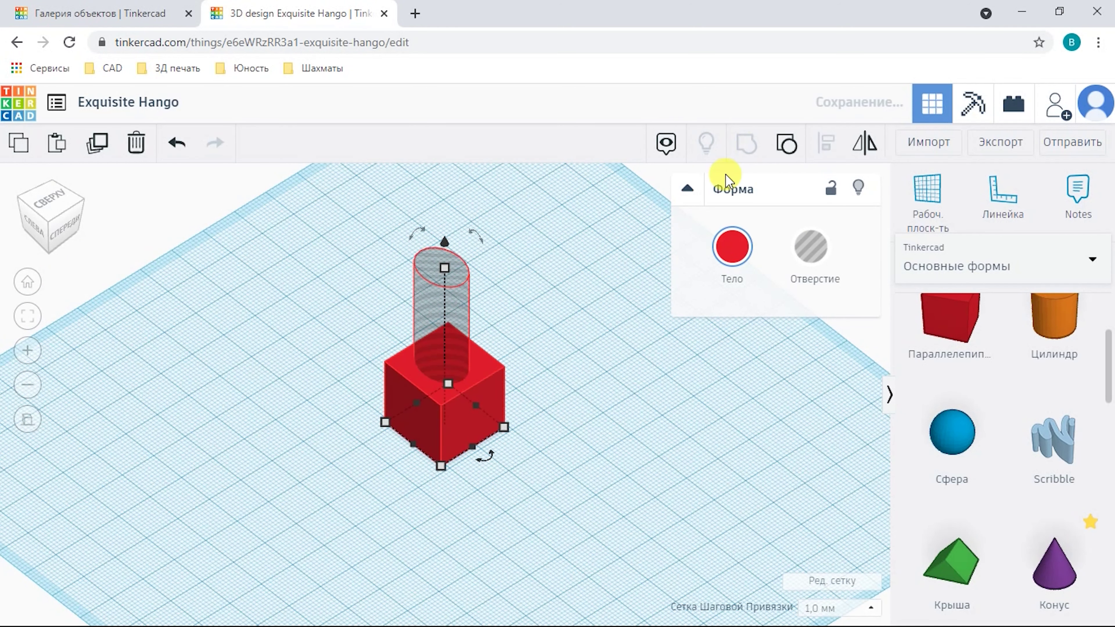
- Place a solid orange cylinder overlapping one side of the box with the opening and group the two shapes
{"action": "right_click_drag", "start_coordinate": [609, 378], "coordinate": [749, 418]}
{"action": "left_click_drag", "start_coordinate": [1053, 316], "coordinate": [478, 361]}
{"action": "right_click_drag", "start_coordinate": [596, 404], "coordinate": [510, 423]}
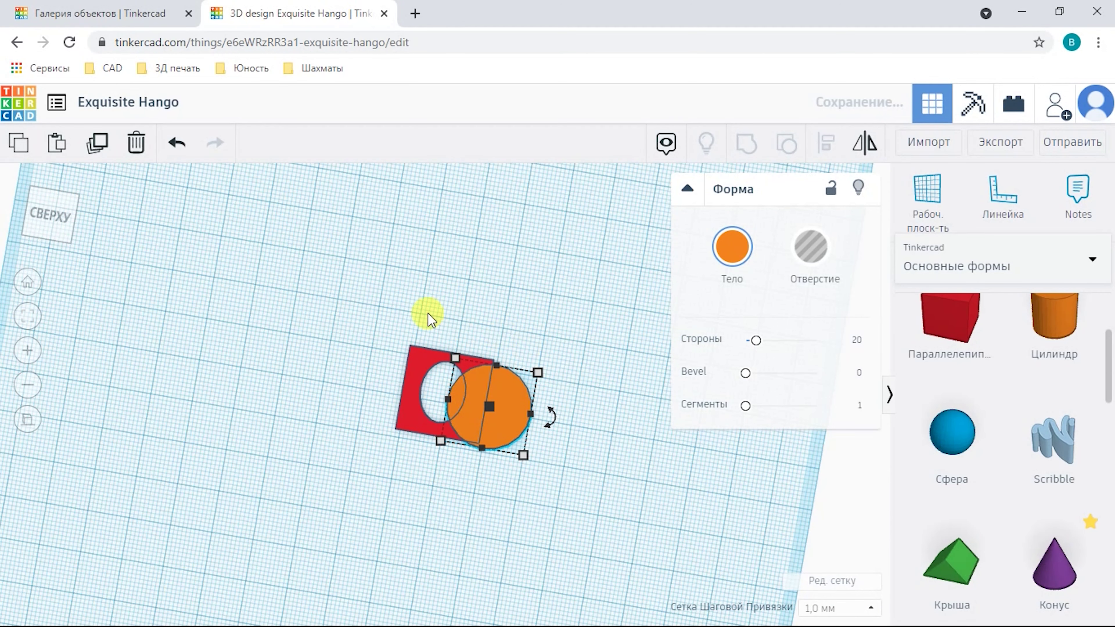
{"action": "left_click_drag", "start_coordinate": [361, 288], "coordinate": [570, 505]}
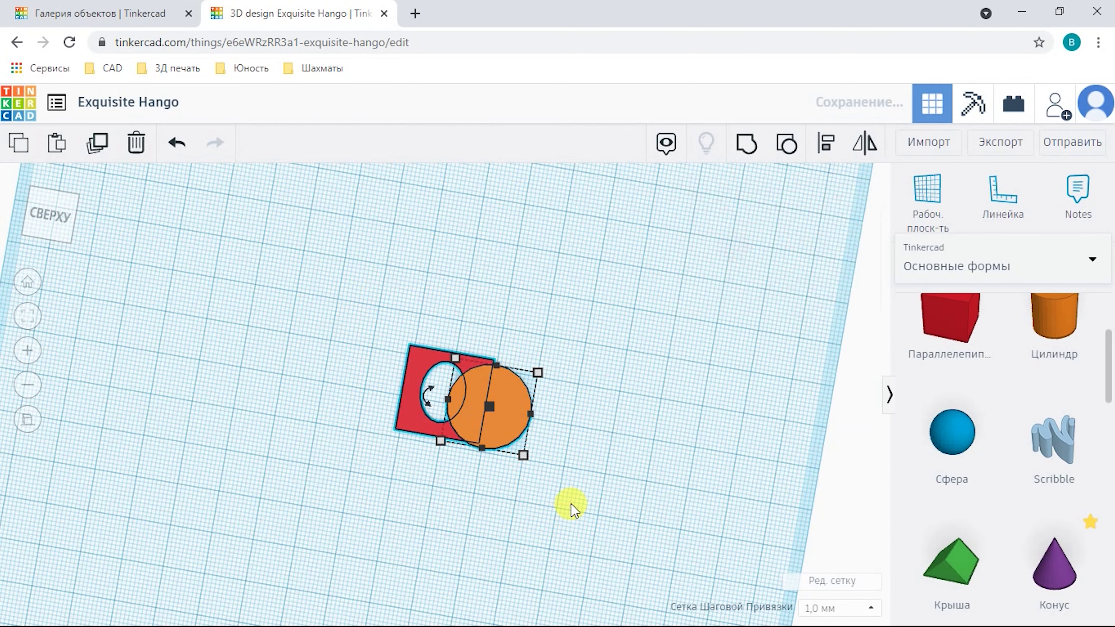
{"action": "right_click_drag", "start_coordinate": [614, 488], "coordinate": [516, 493]}
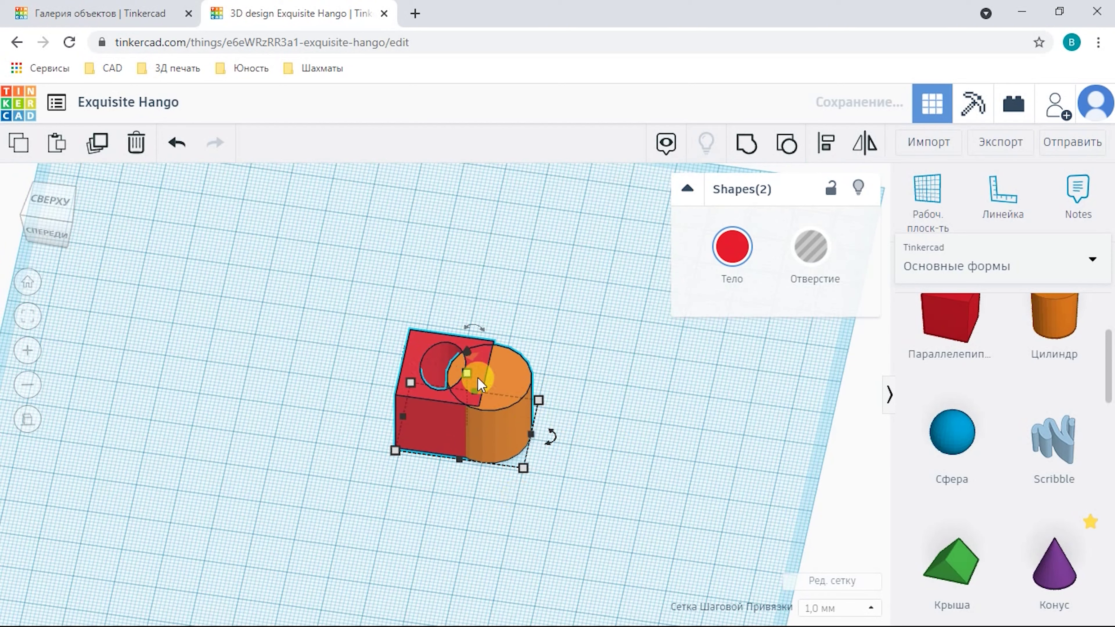
{"action": "left_click", "coordinate": [750, 147]}
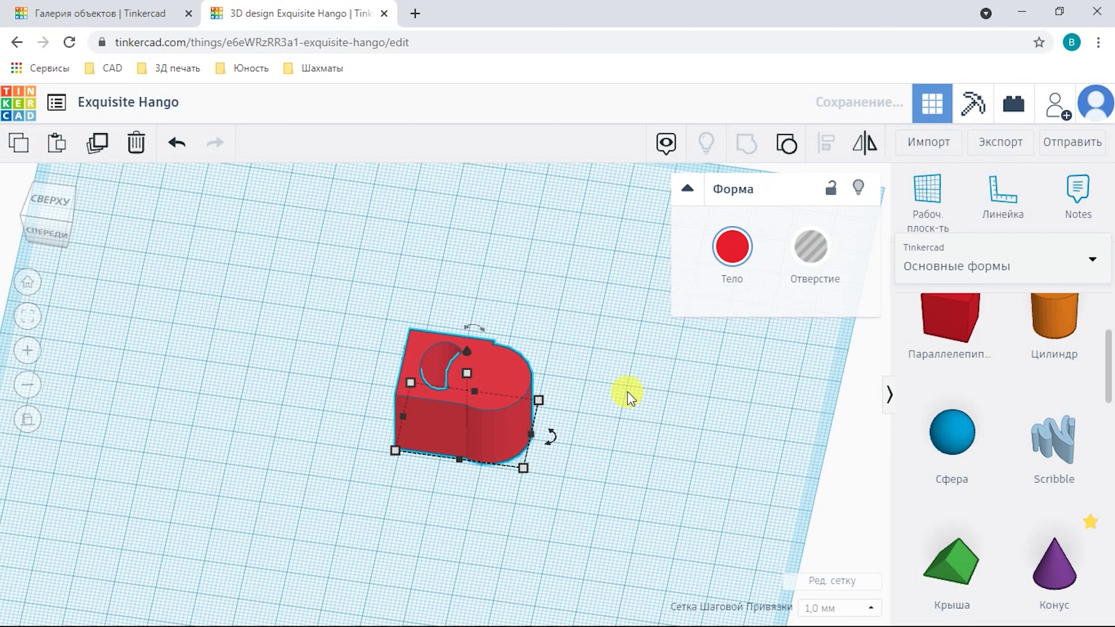
- Recolour the grouped shape blue, and enable the multicolour option (Разноцветный) so its parts keep their own colours
{"action": "left_click", "coordinate": [722, 254]}
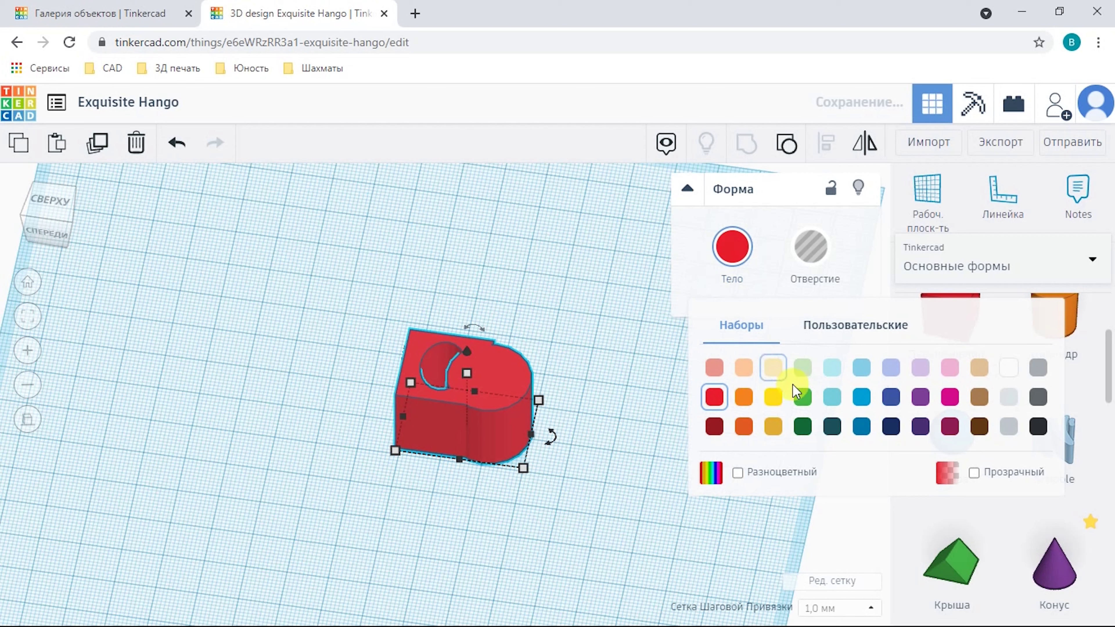
{"action": "left_click", "coordinate": [860, 396]}
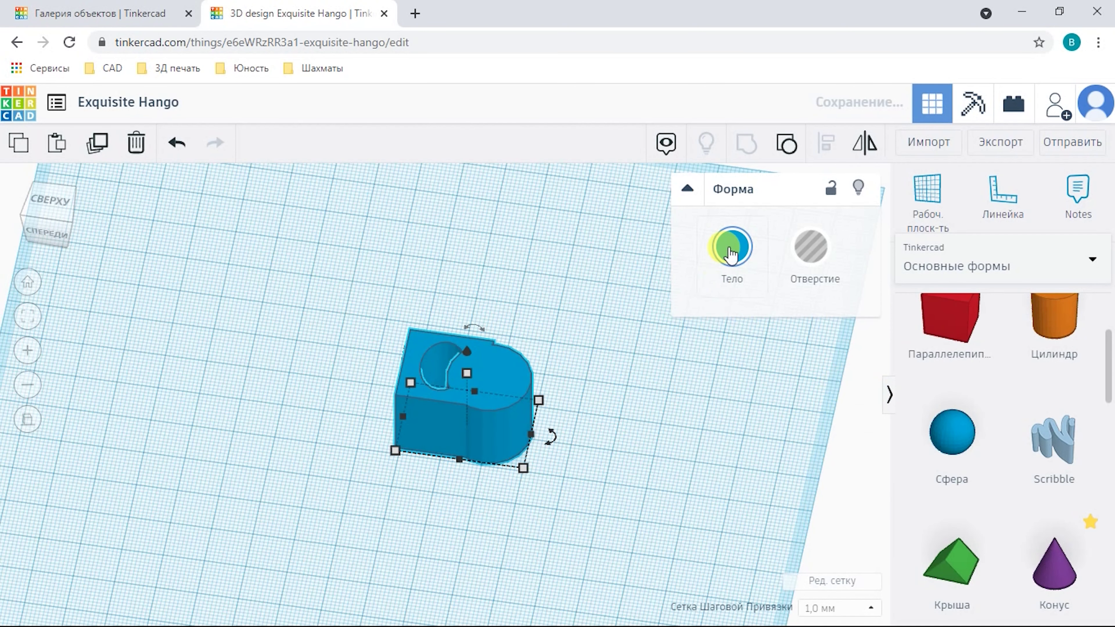
{"action": "left_click", "coordinate": [732, 261]}
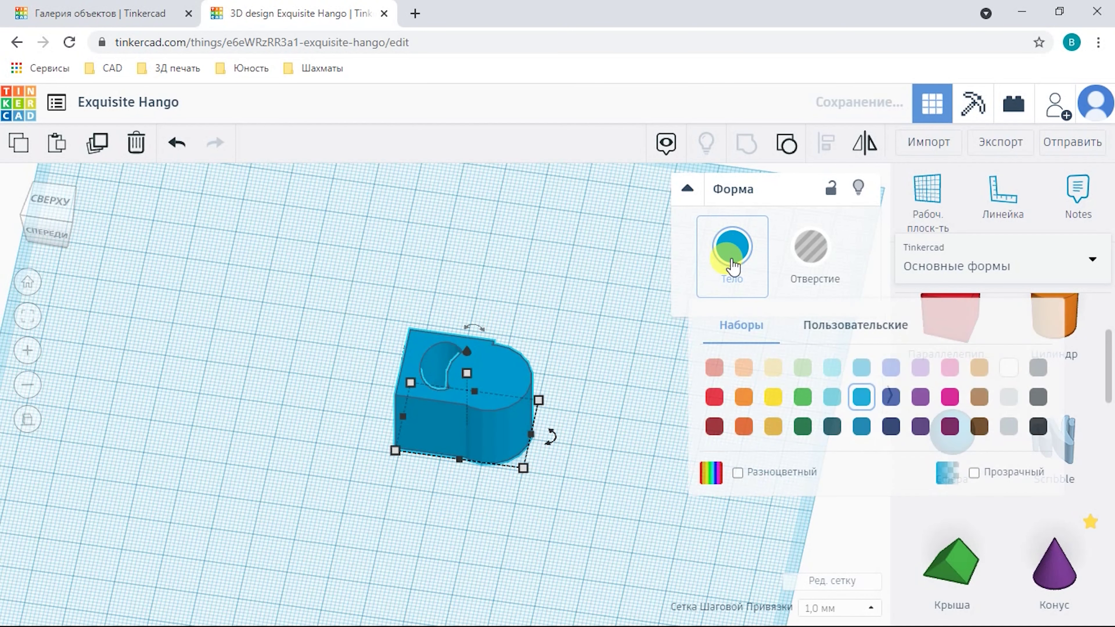
{"action": "left_click", "coordinate": [736, 473]}
{"action": "right_click_drag", "start_coordinate": [635, 443], "coordinate": [552, 388]}
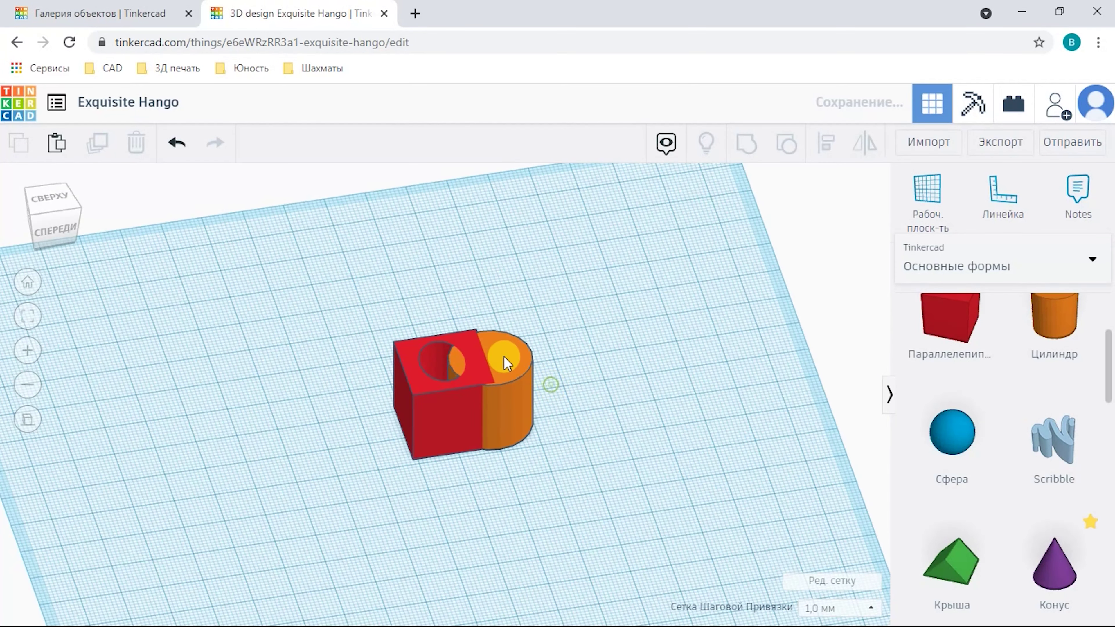
- Select the multicoloured group and move it to the right across the workplane
{"action": "left_click", "coordinate": [506, 353]}
{"action": "left_click_drag", "start_coordinate": [506, 353], "coordinate": [658, 386]}
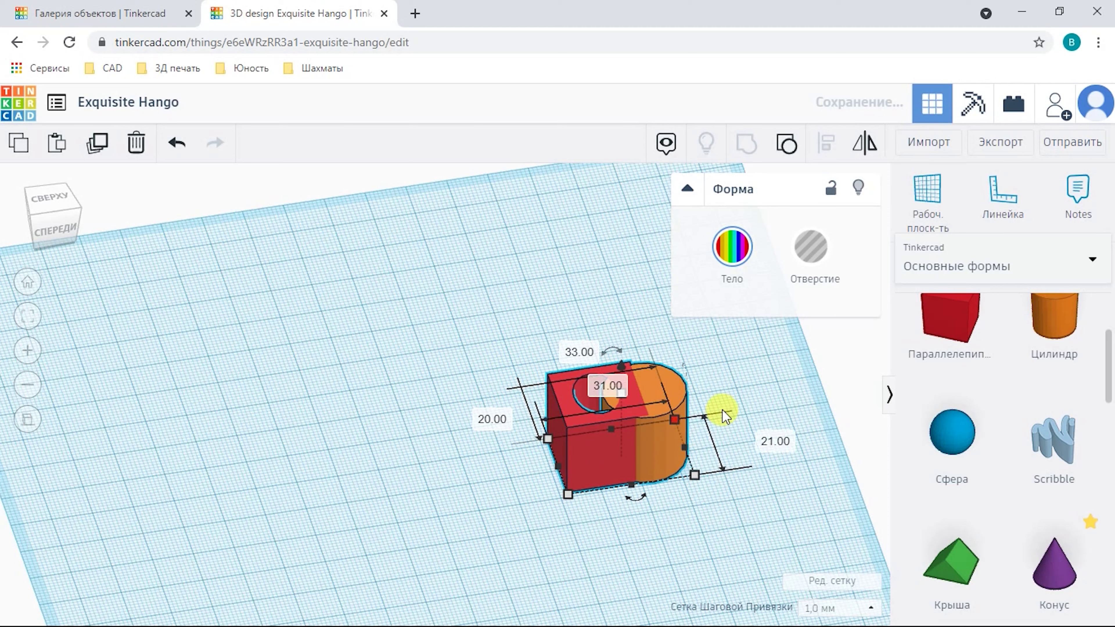
- Ungroup the multicoloured shape and move the orange cylinder about 15 mm away from the red box
{"action": "left_click", "coordinate": [727, 359]}
{"action": "left_click", "coordinate": [667, 390]}
{"action": "right_click_drag", "start_coordinate": [744, 418], "coordinate": [683, 396]}
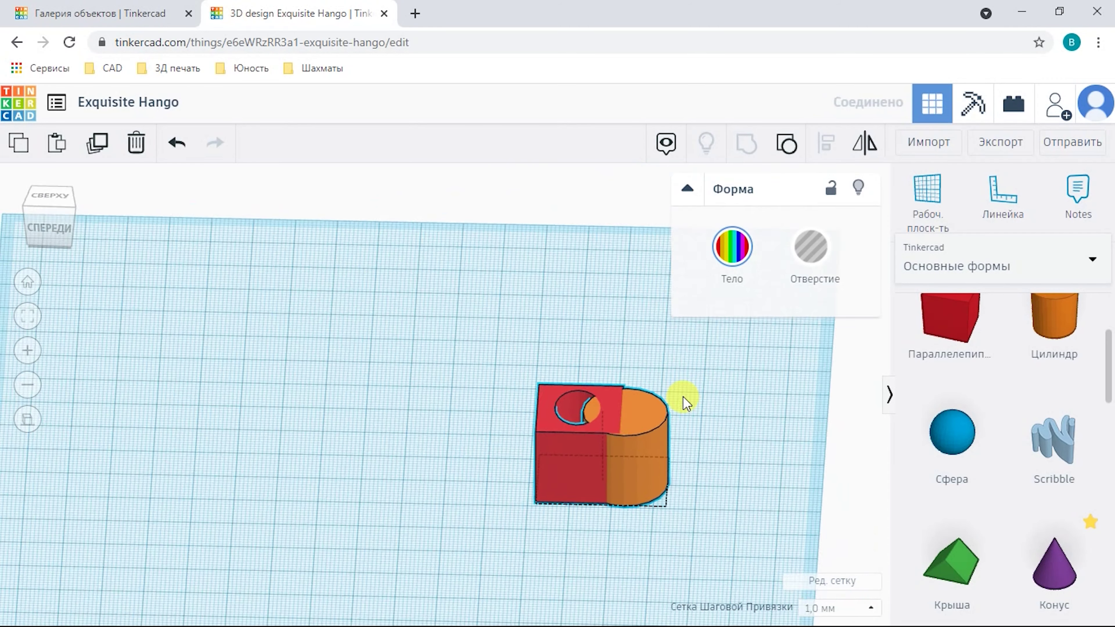
{"action": "left_click", "coordinate": [788, 143]}
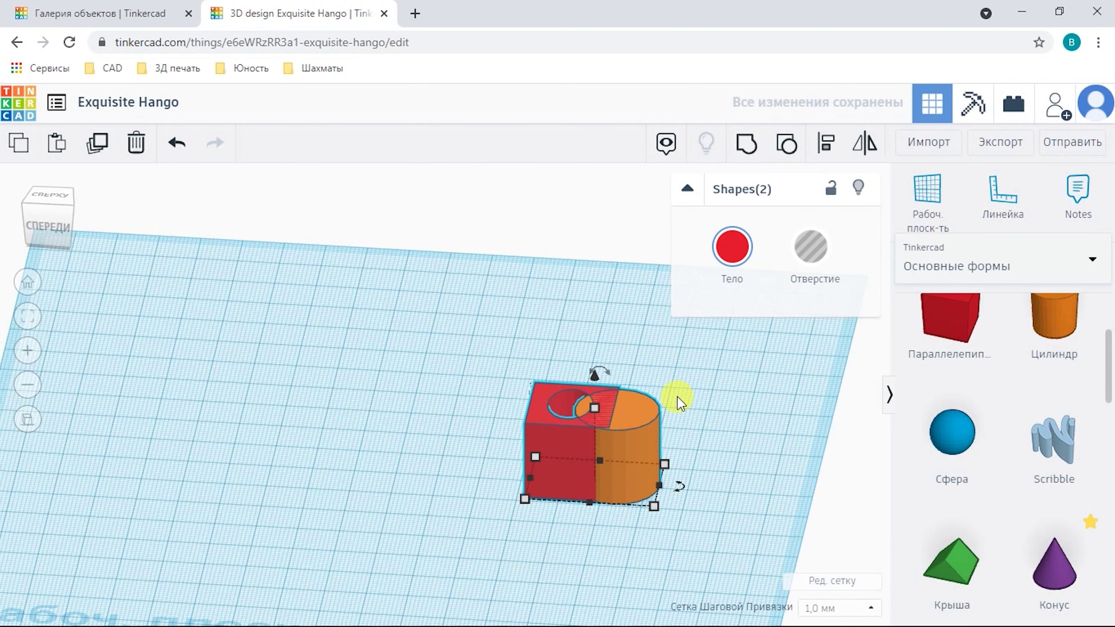
{"action": "left_click", "coordinate": [712, 410]}
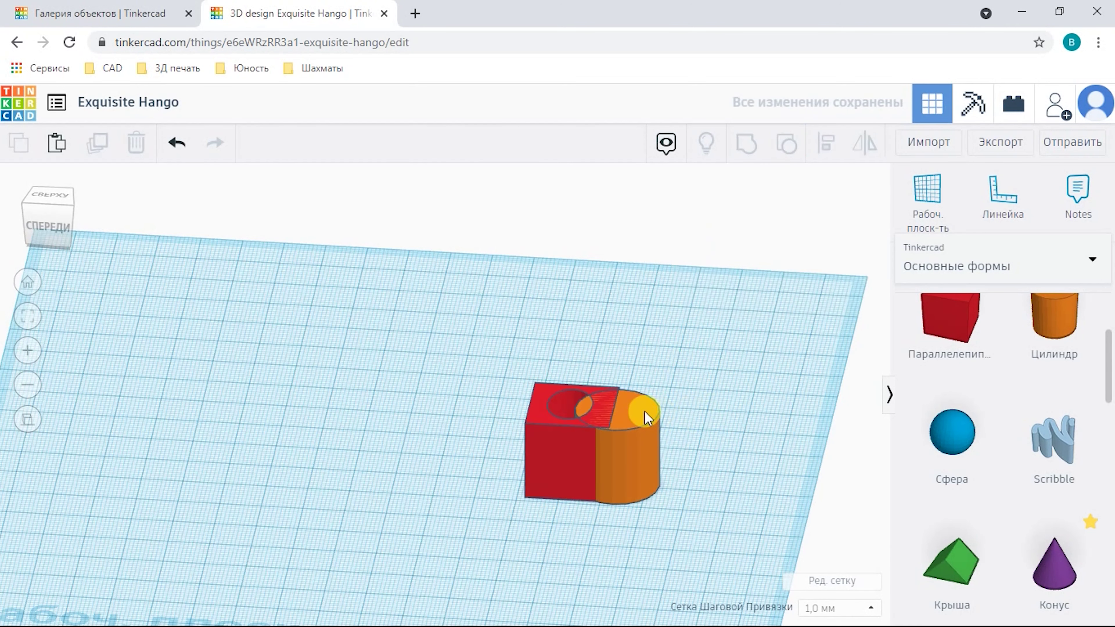
{"action": "left_click_drag", "start_coordinate": [643, 417], "coordinate": [692, 439]}
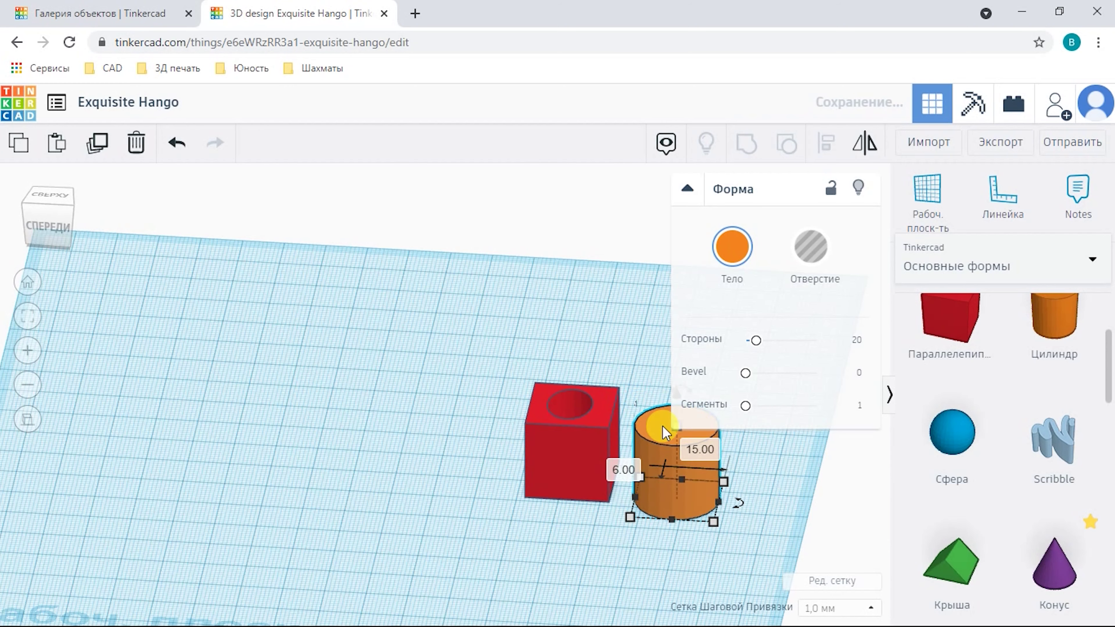
- Ungroup the red box from its cylinder hole and pull the two shapes apart on the workplane
{"action": "left_click", "coordinate": [530, 389]}
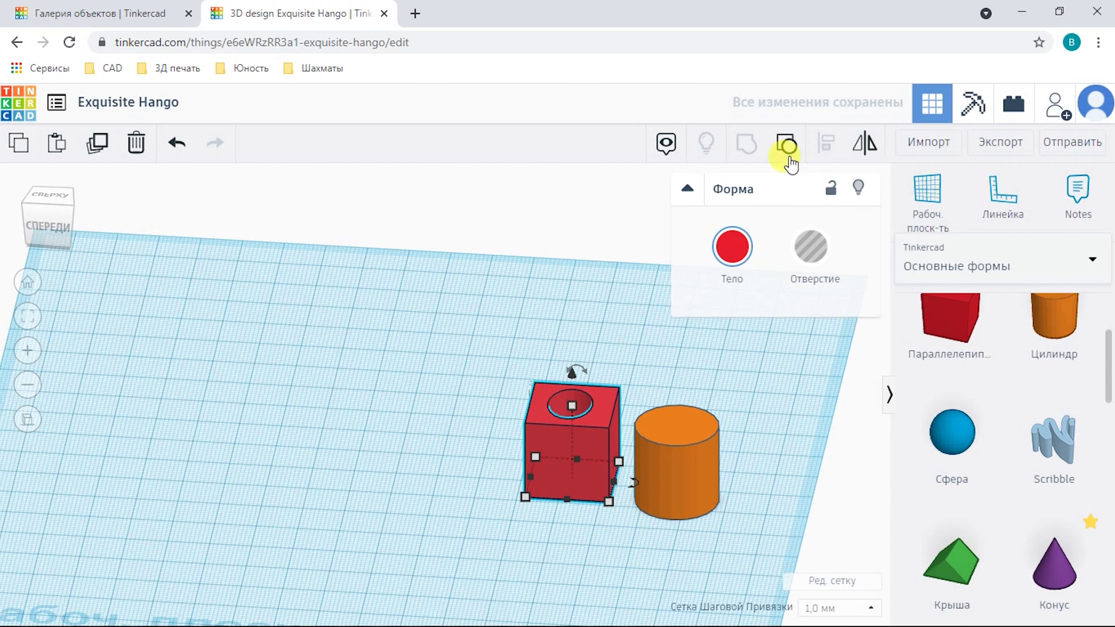
{"action": "left_click", "coordinate": [786, 145]}
{"action": "mouse_move", "coordinate": [573, 326]}
{"action": "left_mouse_down"}
{"action": "mouse_move", "coordinate": [449, 330]}
{"action": "mouse_move", "coordinate": [575, 319]}
{"action": "mouse_move", "coordinate": [579, 329]}
{"action": "left_mouse_up"}
{"action": "left_click", "coordinate": [580, 360]}
{"action": "left_click", "coordinate": [459, 349]}
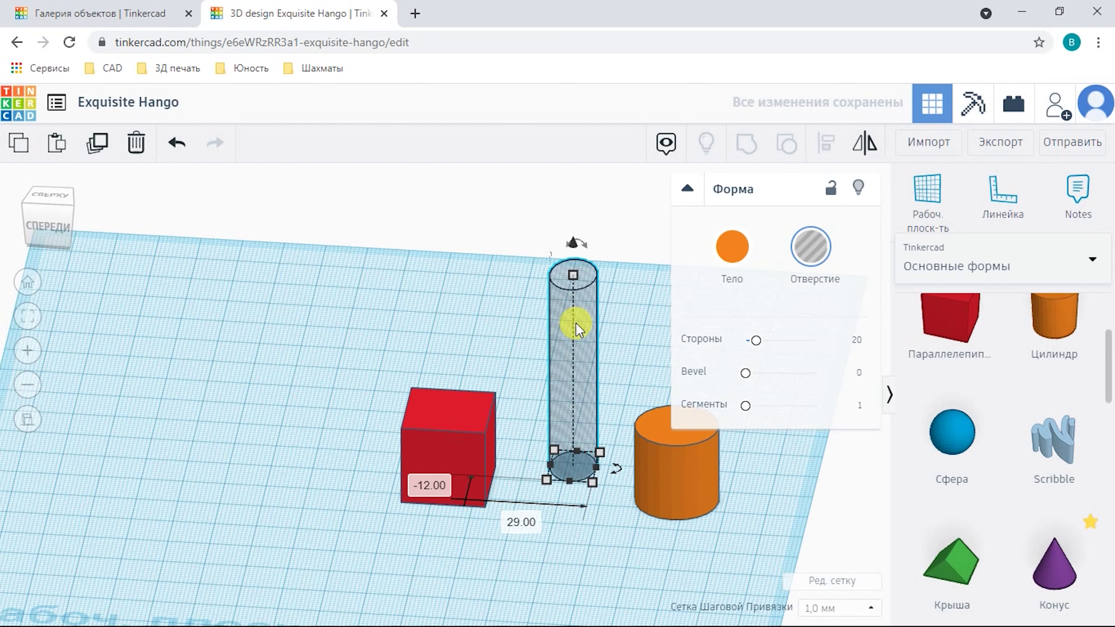
- Delete the tall cylinder hole standing between the red box and the orange cylinder
{"action": "left_click", "coordinate": [504, 324]}
{"action": "right_click_drag", "start_coordinate": [506, 336], "coordinate": [552, 369]}
{"action": "left_click", "coordinate": [552, 369]}
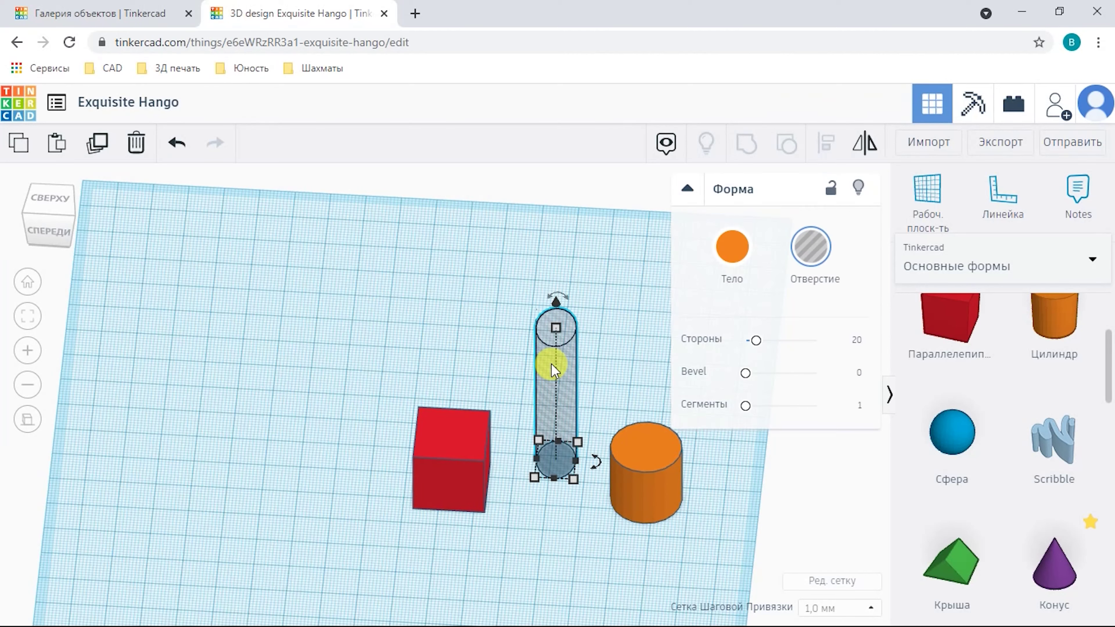
{"action": "key", "text": "Delete"}
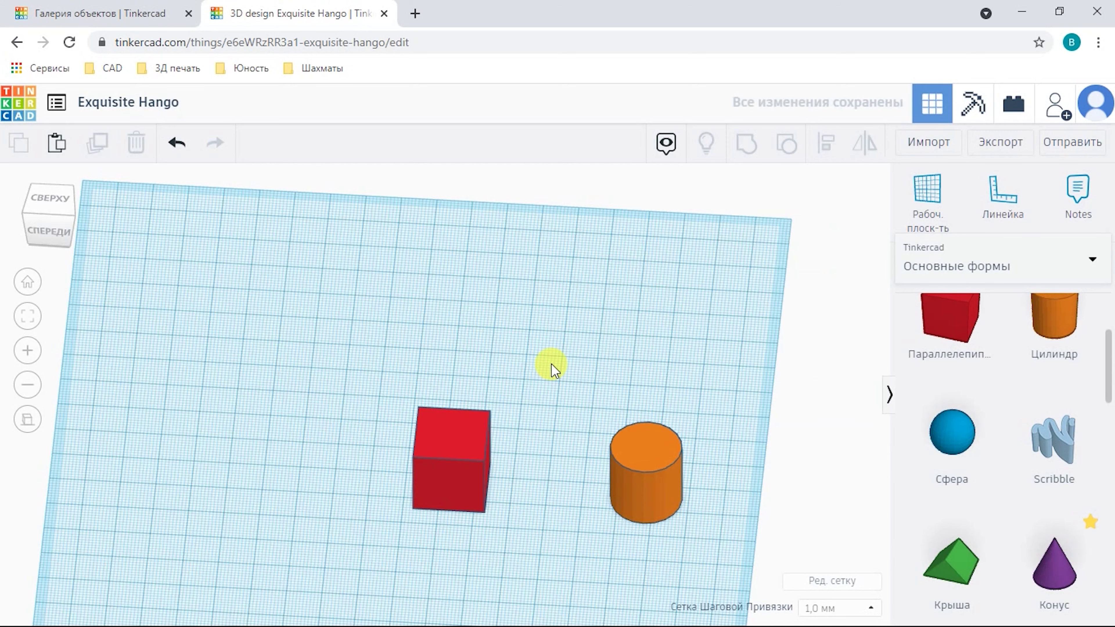
- Duplicate the red box in place and move the copy about 29 mm away from the original, opposite the cylinder
{"action": "right_click_drag", "start_coordinate": [554, 409], "coordinate": [536, 423]}
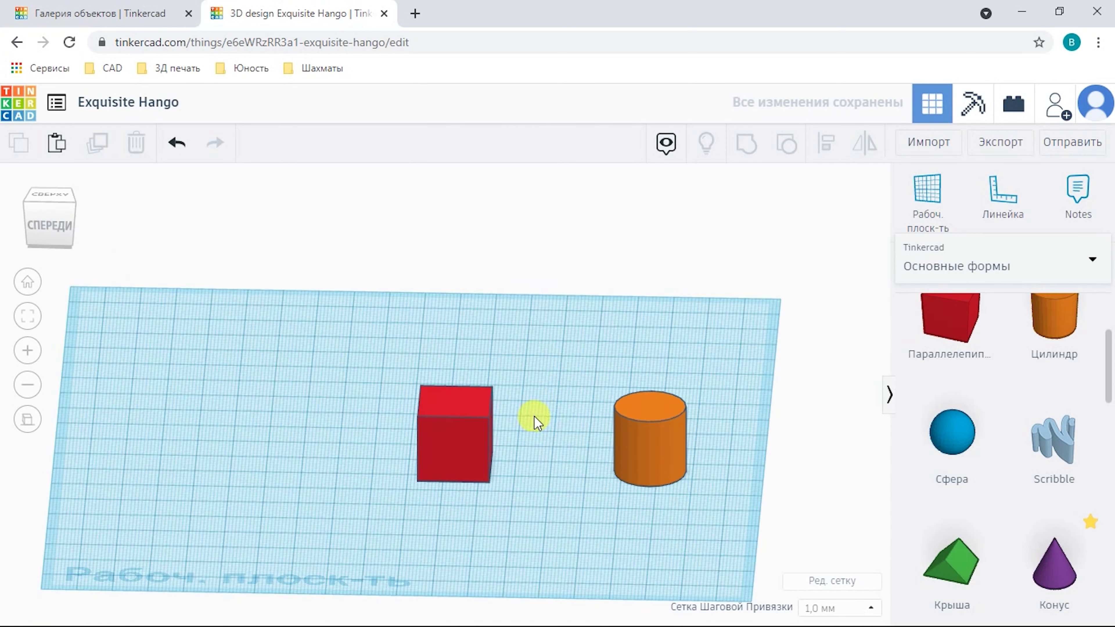
{"action": "left_click", "coordinate": [467, 414]}
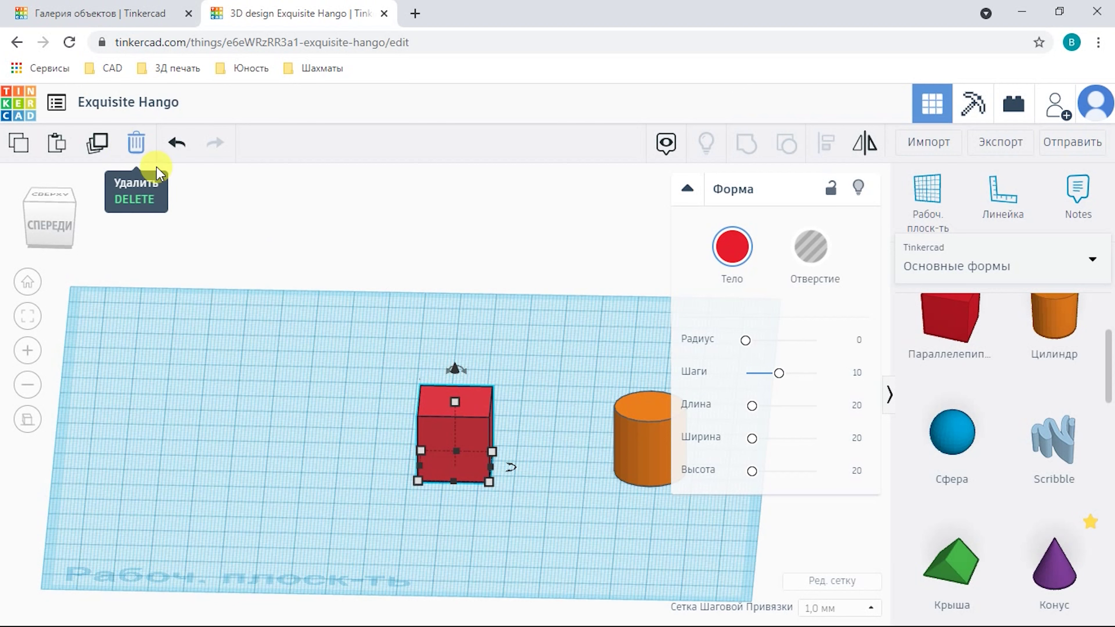
{"action": "left_click", "coordinate": [96, 146]}
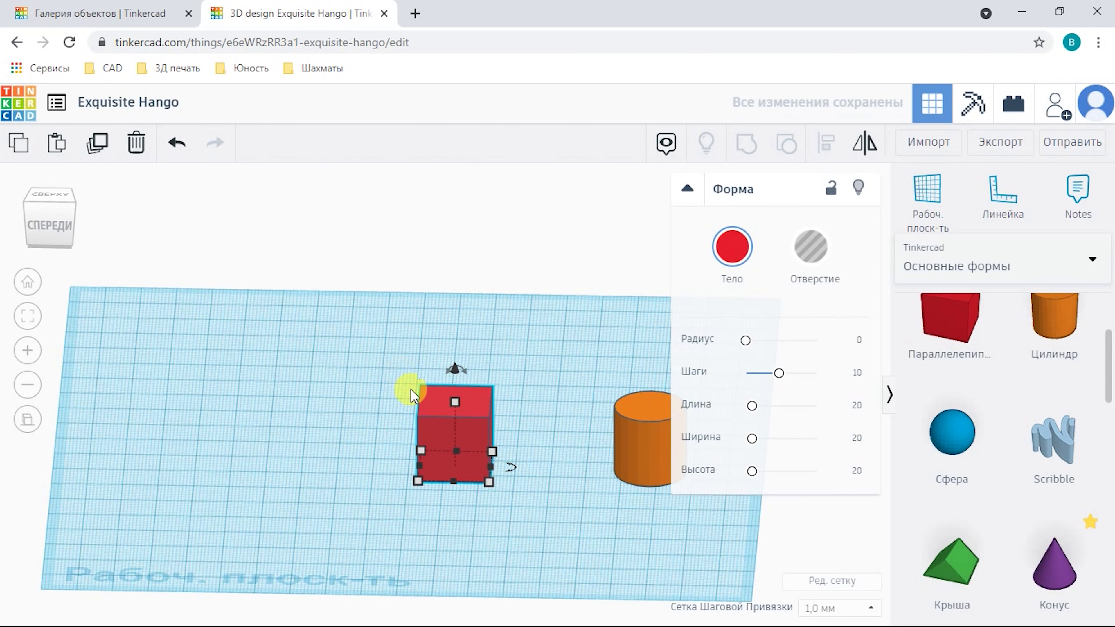
{"action": "left_click_drag", "start_coordinate": [433, 404], "coordinate": [329, 404]}
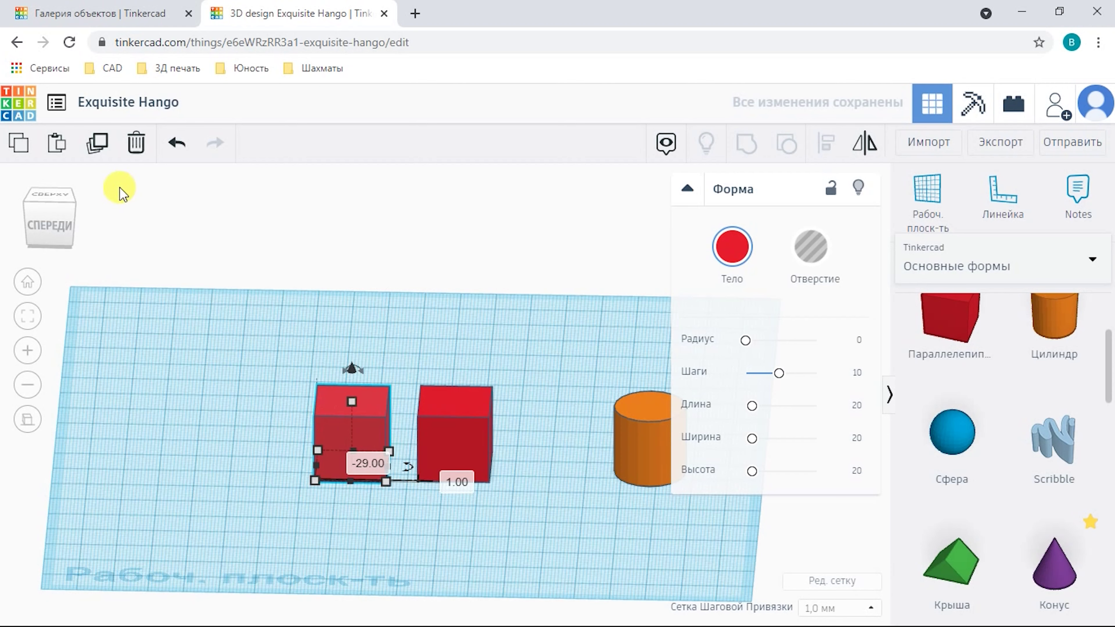
- Repeat the box duplication three more times to form an evenly spaced row of five red boxes
{"action": "left_click", "coordinate": [94, 149]}
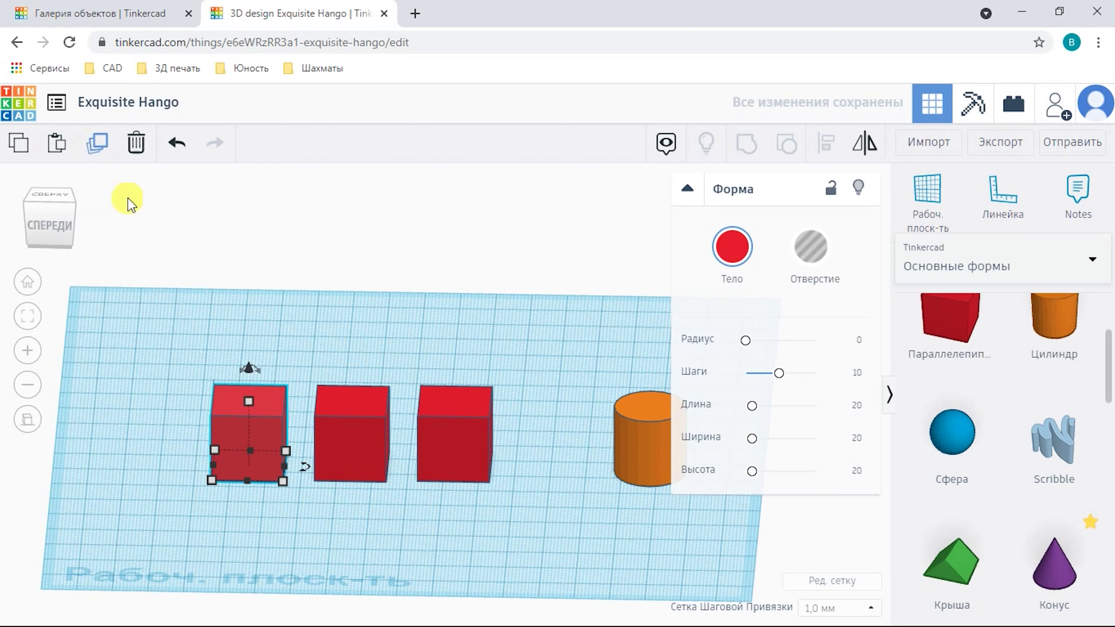
{"action": "right_click_drag", "start_coordinate": [348, 322], "coordinate": [315, 431]}
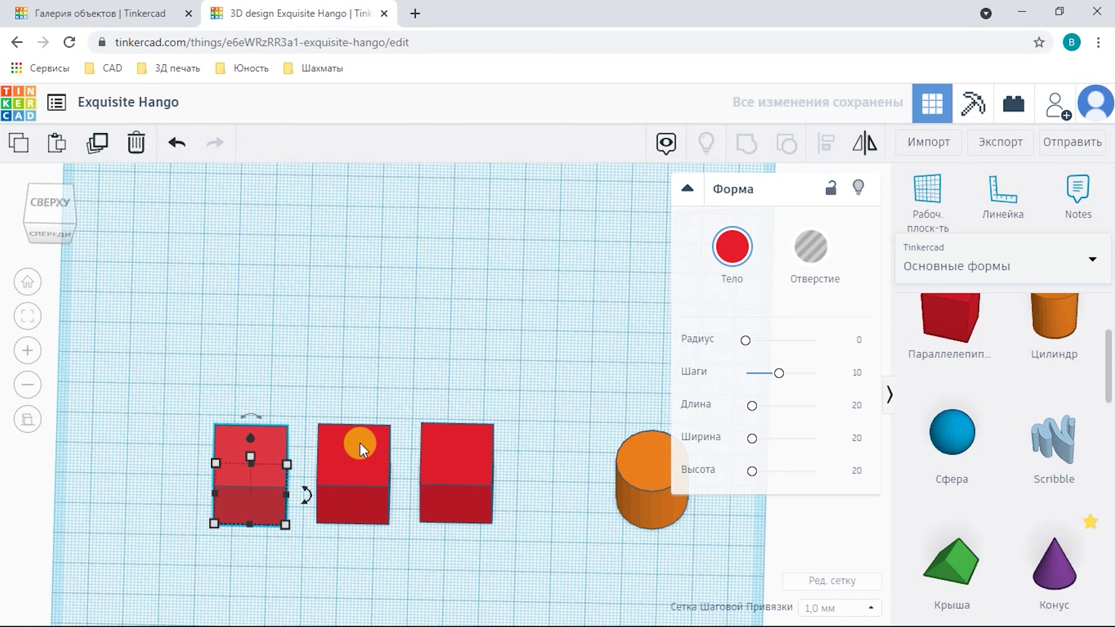
{"action": "right_click_drag", "start_coordinate": [369, 324], "coordinate": [181, 403]}
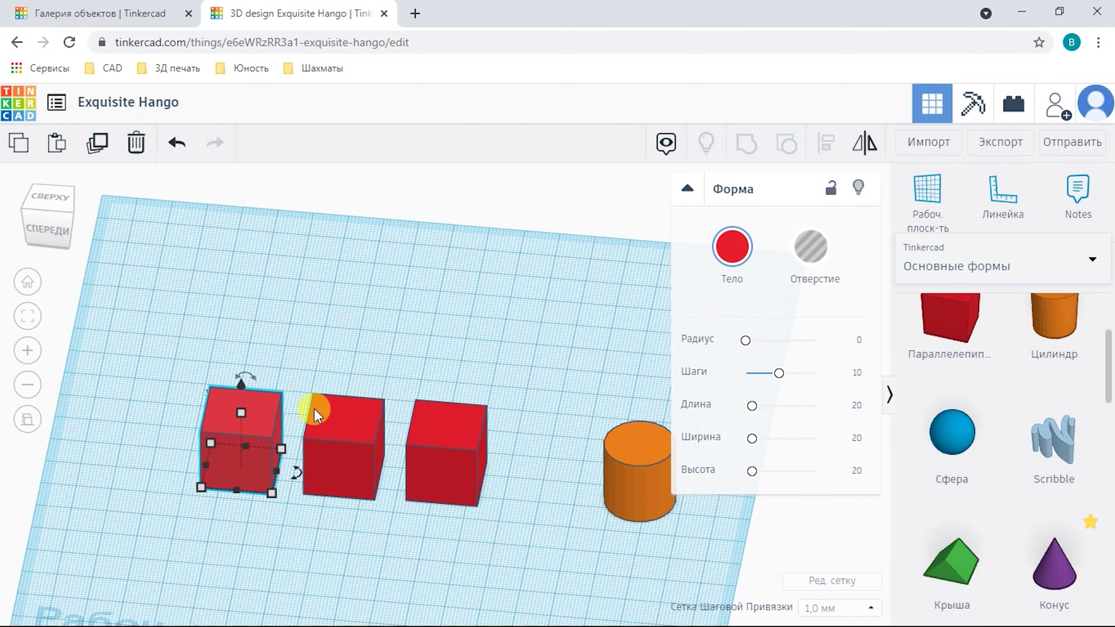
{"action": "left_click", "coordinate": [97, 144]}
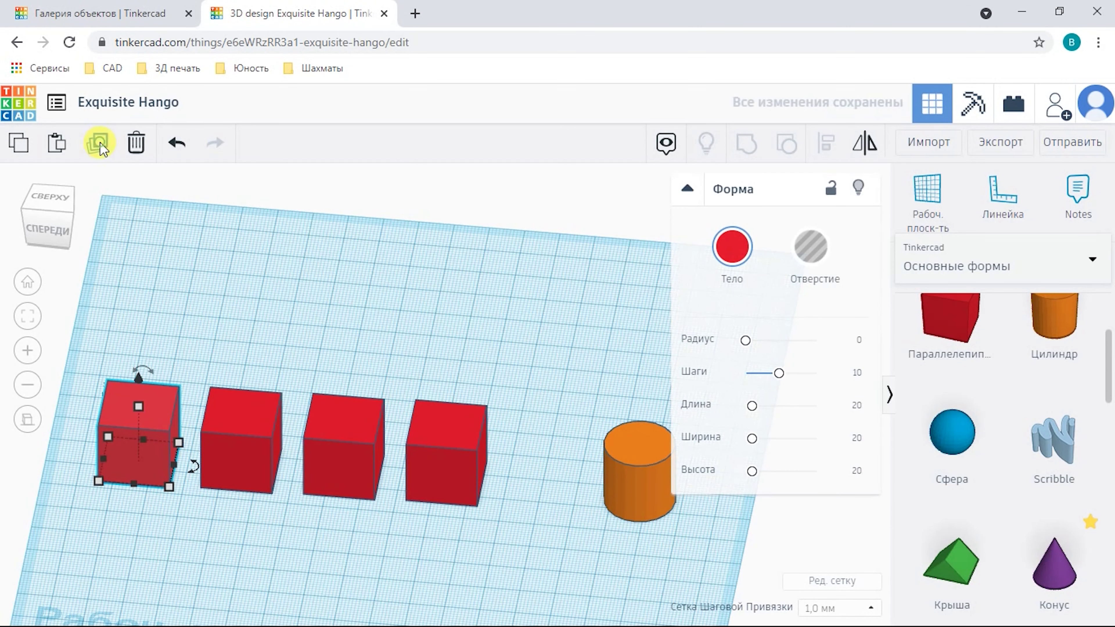
{"action": "left_click", "coordinate": [98, 145]}
{"action": "key", "text": "f"}
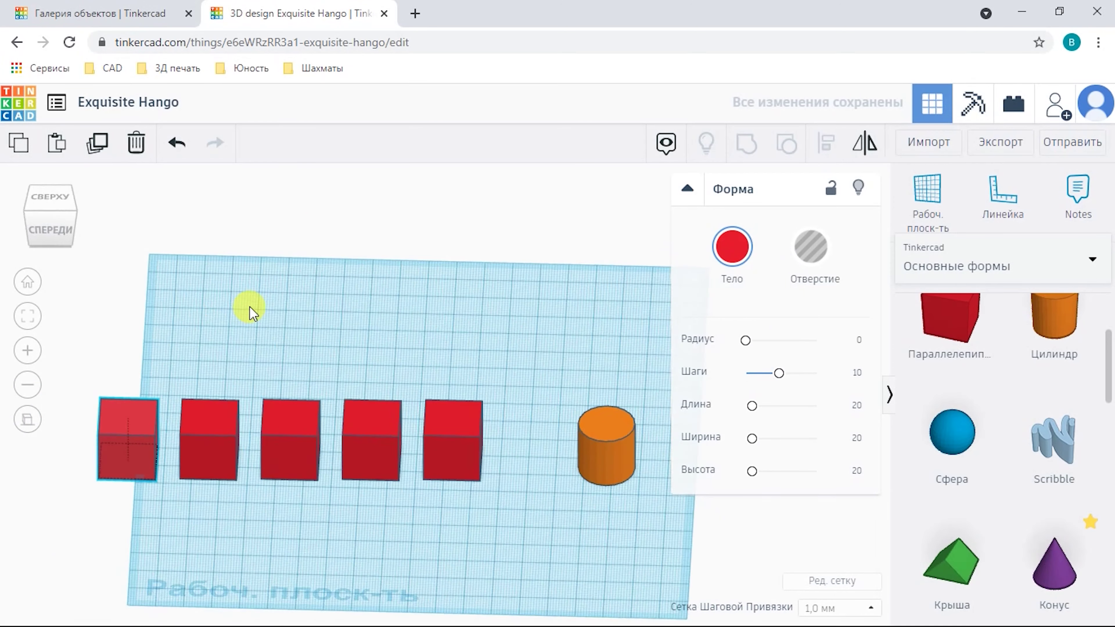
- Rotate the orange cylinder by -89° so that it lies on its side
{"action": "left_click", "coordinate": [617, 455]}
{"action": "mouse_move", "coordinate": [555, 406]}
{"action": "right_mouse_down"}
{"action": "mouse_move", "coordinate": [553, 381]}
{"action": "mouse_move", "coordinate": [554, 417]}
{"action": "right_mouse_up"}
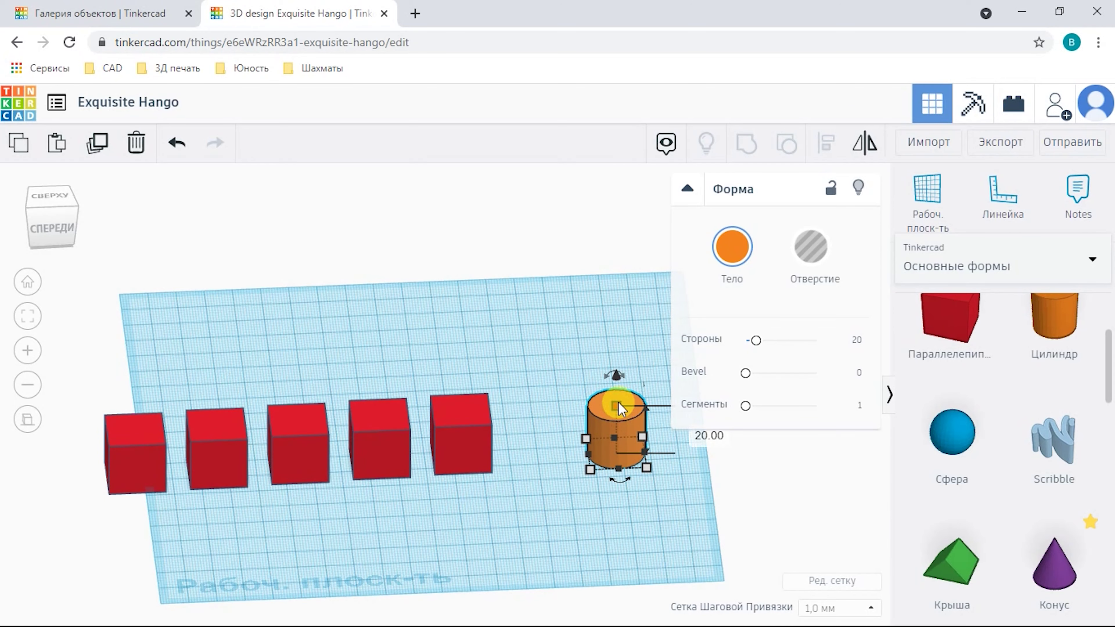
{"action": "mouse_move", "coordinate": [548, 495]}
{"action": "right_mouse_down"}
{"action": "mouse_move", "coordinate": [590, 505]}
{"action": "mouse_move", "coordinate": [615, 474]}
{"action": "right_mouse_up"}
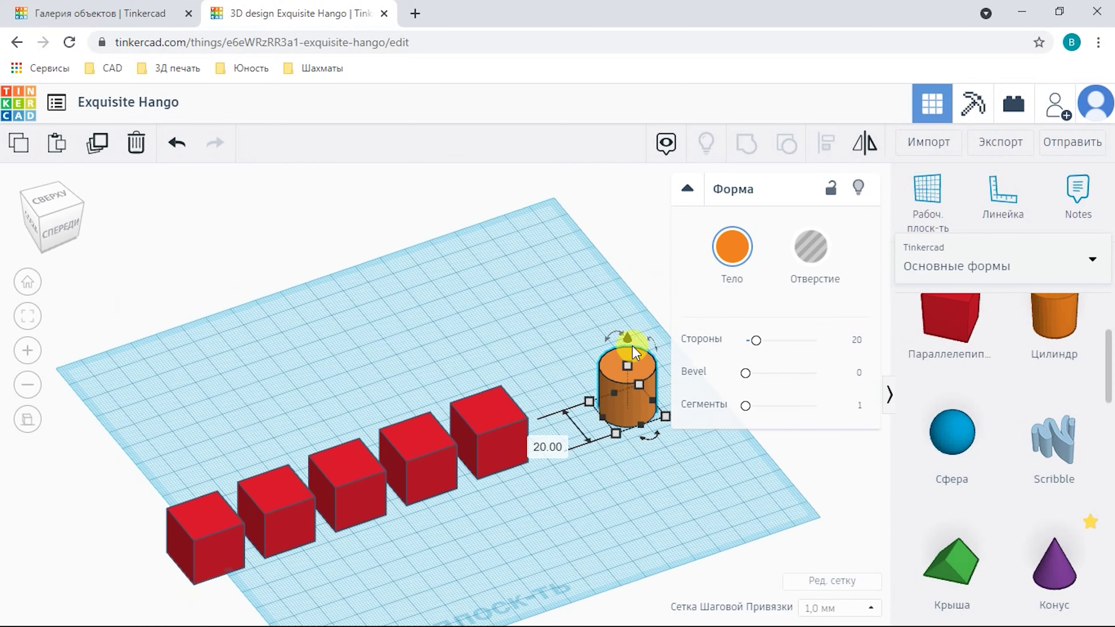
{"action": "scroll", "coordinate": [628, 352], "scroll_direction": "up", "scroll_amount": 3}
{"action": "scroll", "coordinate": [628, 352], "scroll_direction": "down", "scroll_amount": 2}
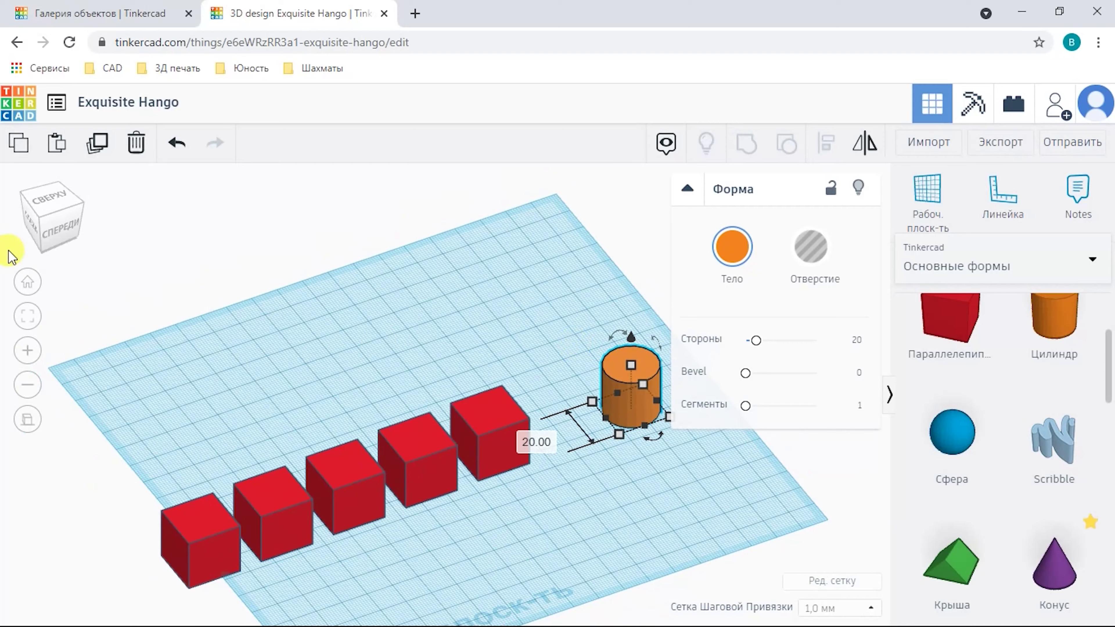
{"action": "scroll", "coordinate": [248, 327], "scroll_direction": "up", "scroll_amount": 2}
{"action": "key", "text": "f"}
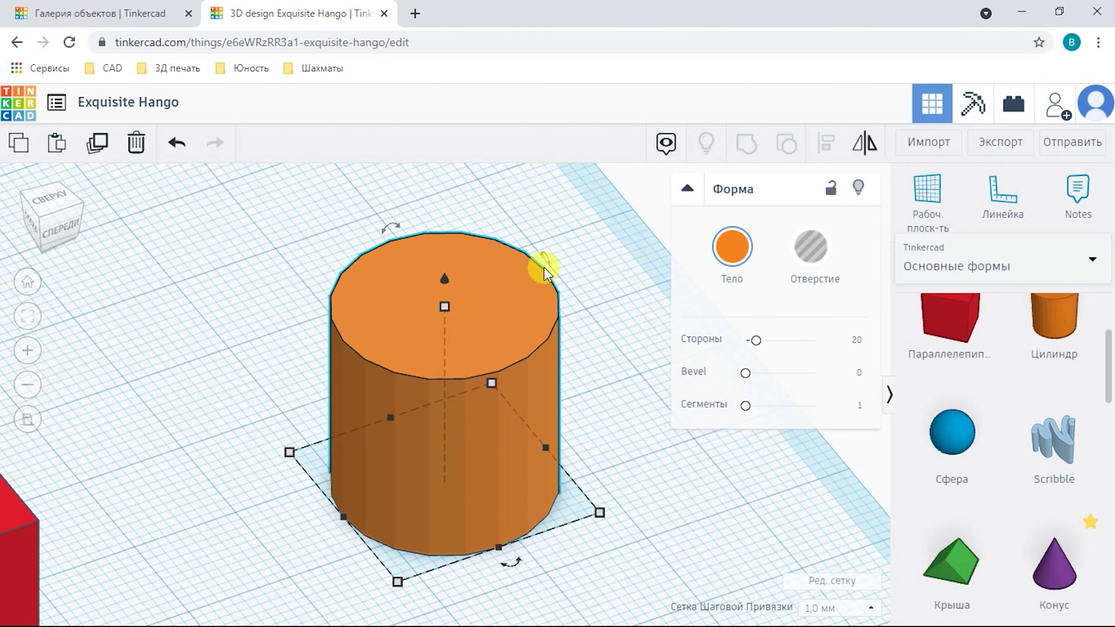
{"action": "right_click_drag", "start_coordinate": [554, 261], "coordinate": [532, 253]}
{"action": "left_click_drag", "start_coordinate": [548, 257], "coordinate": [497, 233]}
{"action": "left_click_drag", "start_coordinate": [456, 234], "coordinate": [444, 239]}
{"action": "scroll", "coordinate": [230, 309], "scroll_direction": "down", "scroll_amount": 2}
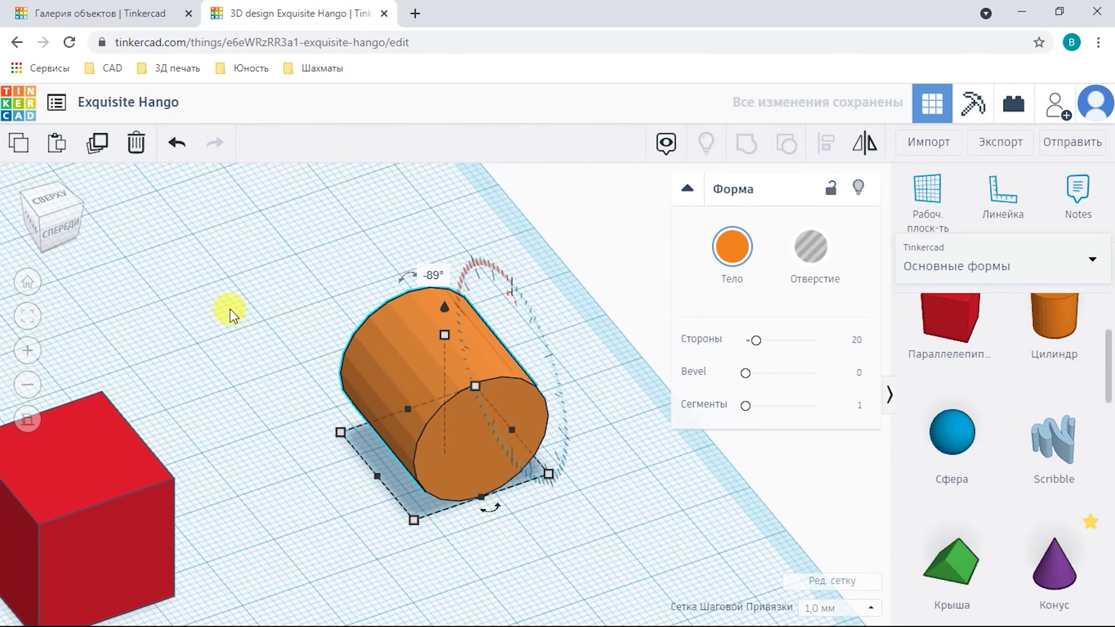
- Stretch the lying orange cylinder to about 45 mm long and 23 mm wide
{"action": "left_click", "coordinate": [240, 308]}
{"action": "left_click", "coordinate": [373, 358]}
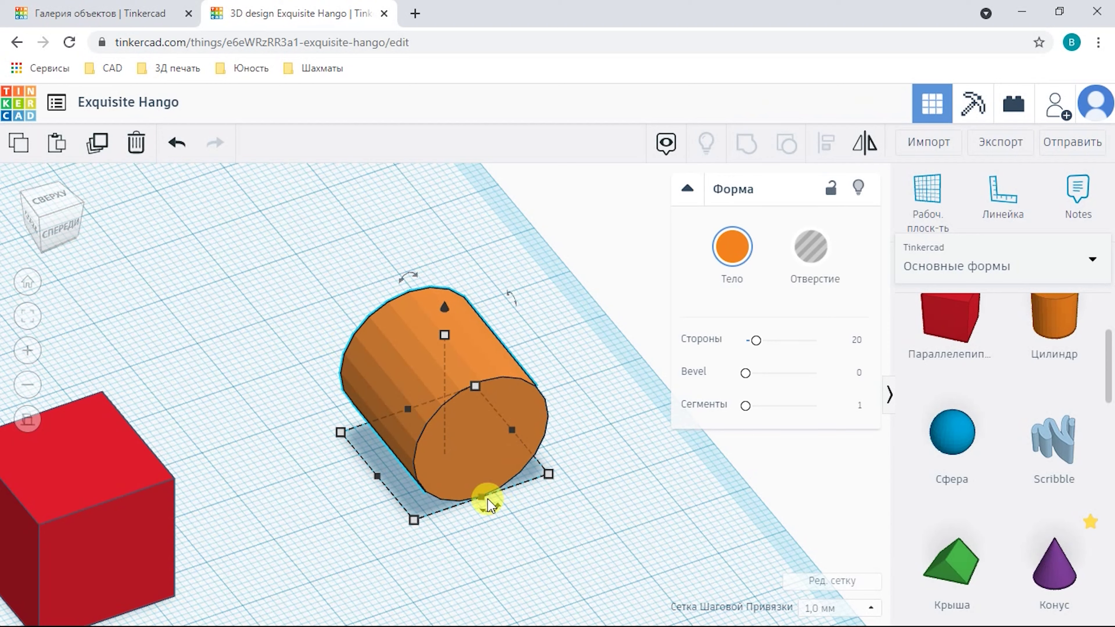
{"action": "left_click_drag", "start_coordinate": [570, 495], "coordinate": [659, 570]}
- Duplicate the lying cylinder, raise the copy 16 mm, and repeat the duplication to build a stack of five cylinders
{"action": "right_click_drag", "start_coordinate": [345, 425], "coordinate": [126, 180]}
{"action": "left_click", "coordinate": [91, 149]}
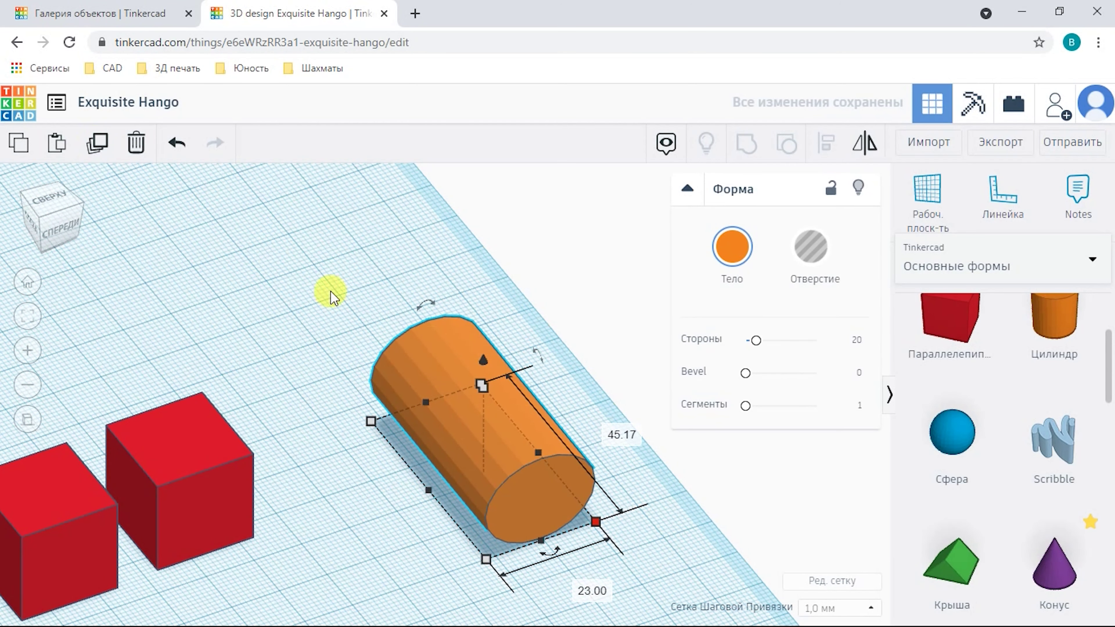
{"action": "left_click_drag", "start_coordinate": [483, 368], "coordinate": [483, 292]}
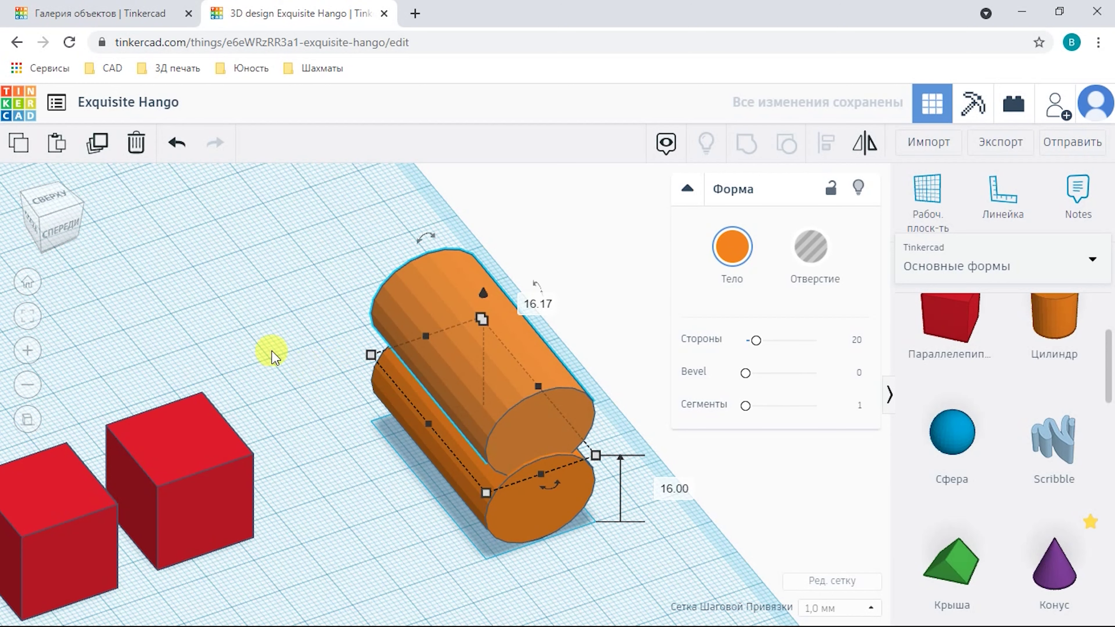
{"action": "left_click", "coordinate": [97, 143]}
{"action": "left_click", "coordinate": [97, 143]}
{"action": "left_click", "coordinate": [97, 143]}
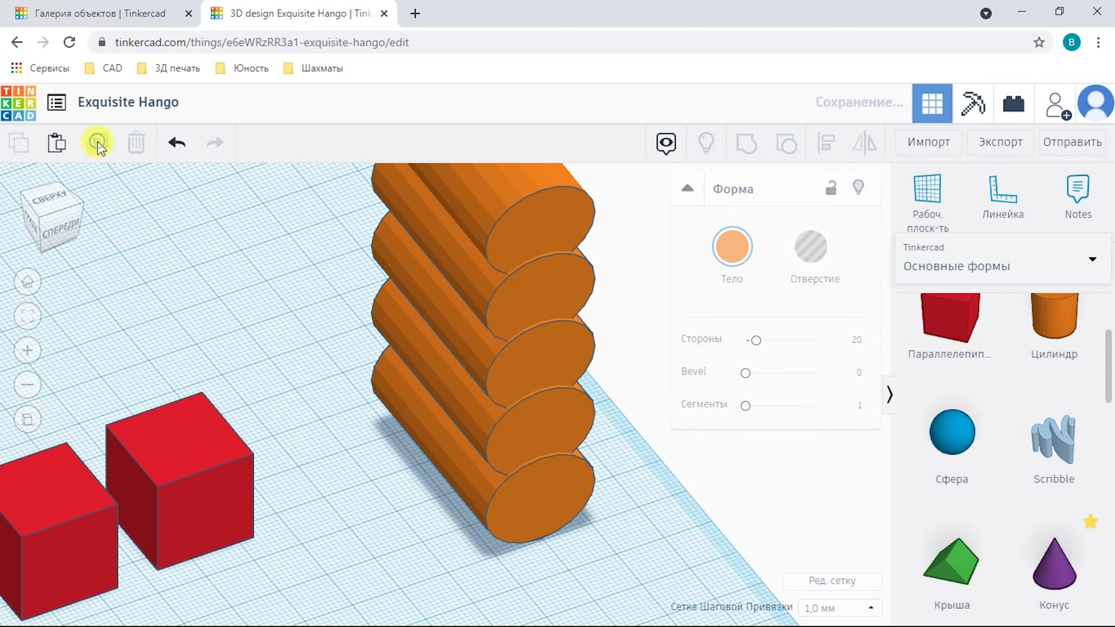
{"action": "scroll", "coordinate": [197, 259], "scroll_direction": "down", "scroll_amount": 5}
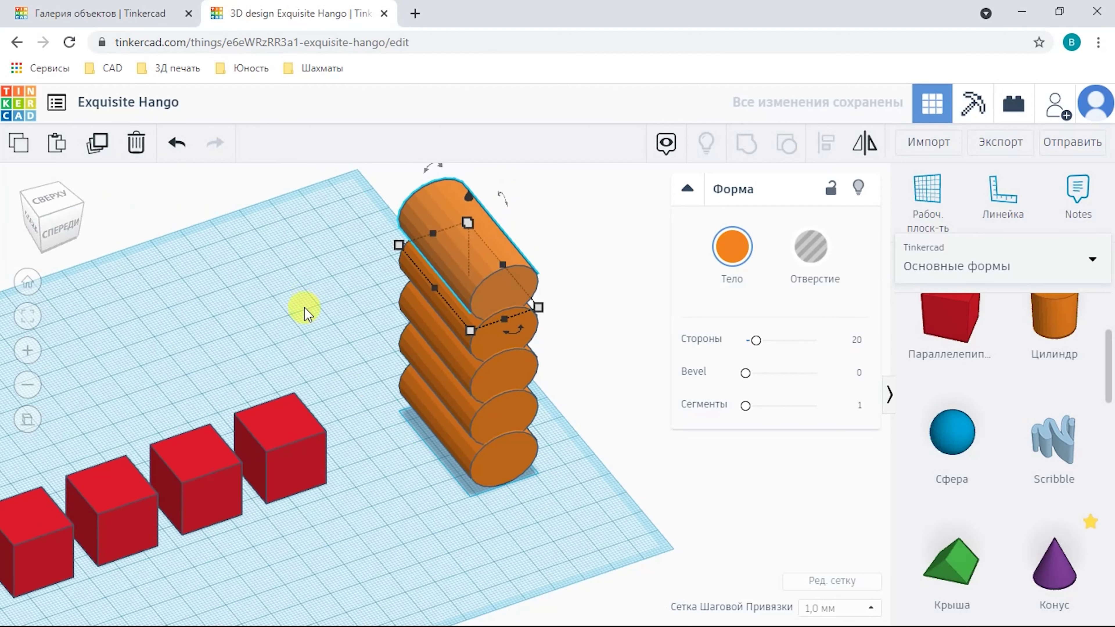
- Group the five stacked cylinders into one object and shift the stack slightly on the workplane
{"action": "left_click", "coordinate": [408, 463]}
{"action": "left_click_drag", "start_coordinate": [569, 492], "coordinate": [412, 423]}
{"action": "left_click_drag", "start_coordinate": [399, 252], "coordinate": [397, 245]}
{"action": "left_click", "coordinate": [747, 145]}
{"action": "left_click", "coordinate": [313, 302]}
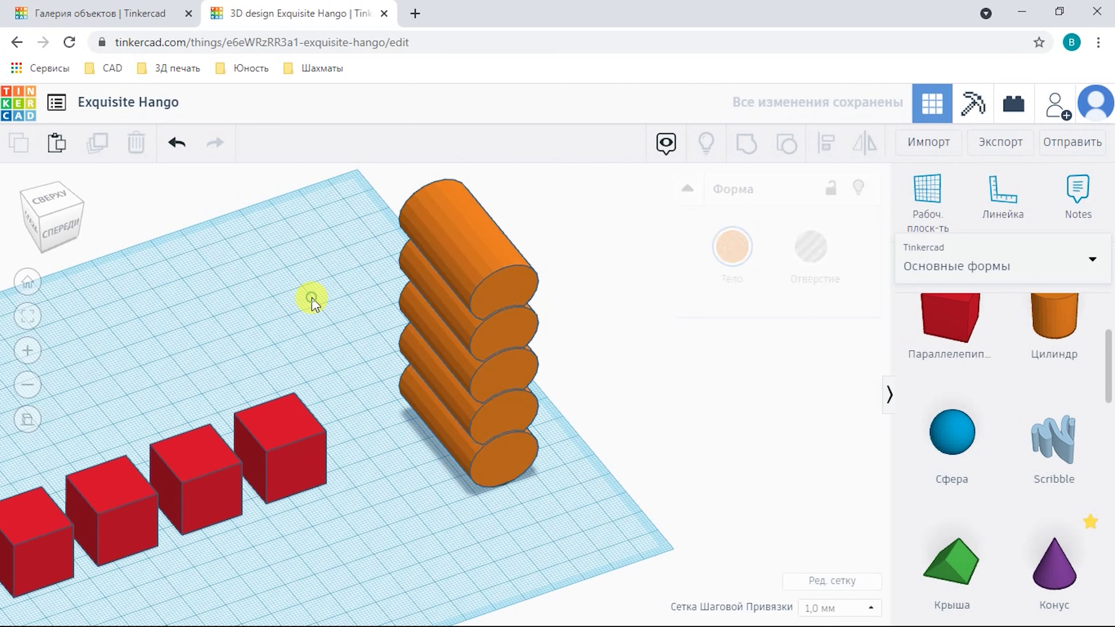
{"action": "mouse_move", "coordinate": [454, 248]}
{"action": "left_mouse_down"}
{"action": "mouse_move", "coordinate": [376, 212]}
{"action": "mouse_move", "coordinate": [445, 252]}
{"action": "left_mouse_up"}
- Select the red boxes in the row and hide them all
{"action": "left_click_drag", "start_coordinate": [219, 302], "coordinate": [188, 582]}
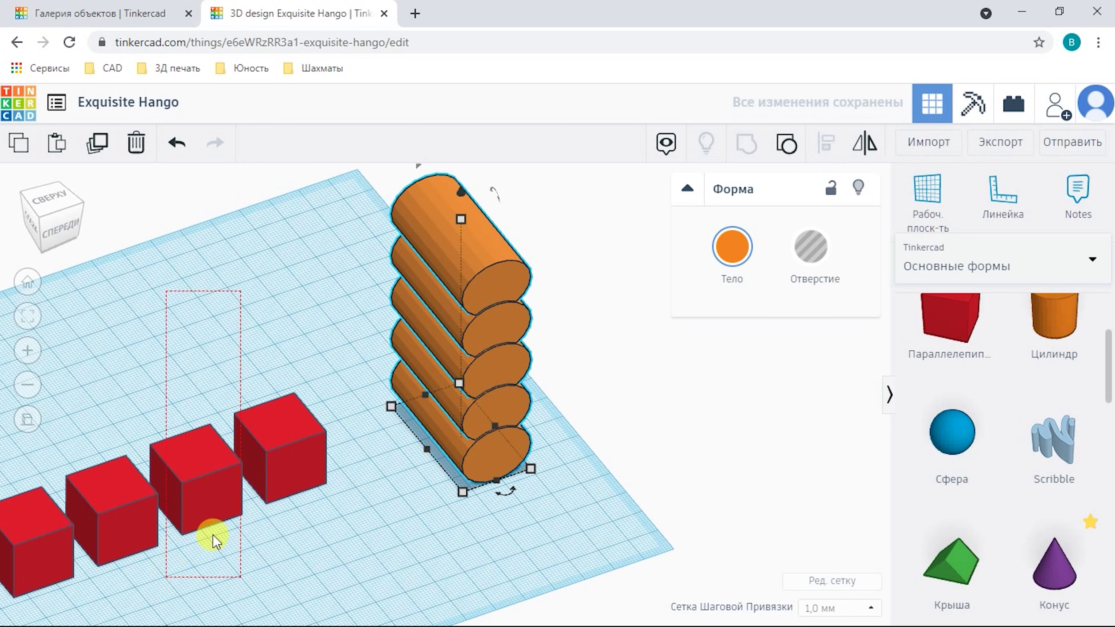
{"action": "left_click_drag", "start_coordinate": [212, 534], "coordinate": [318, 485]}
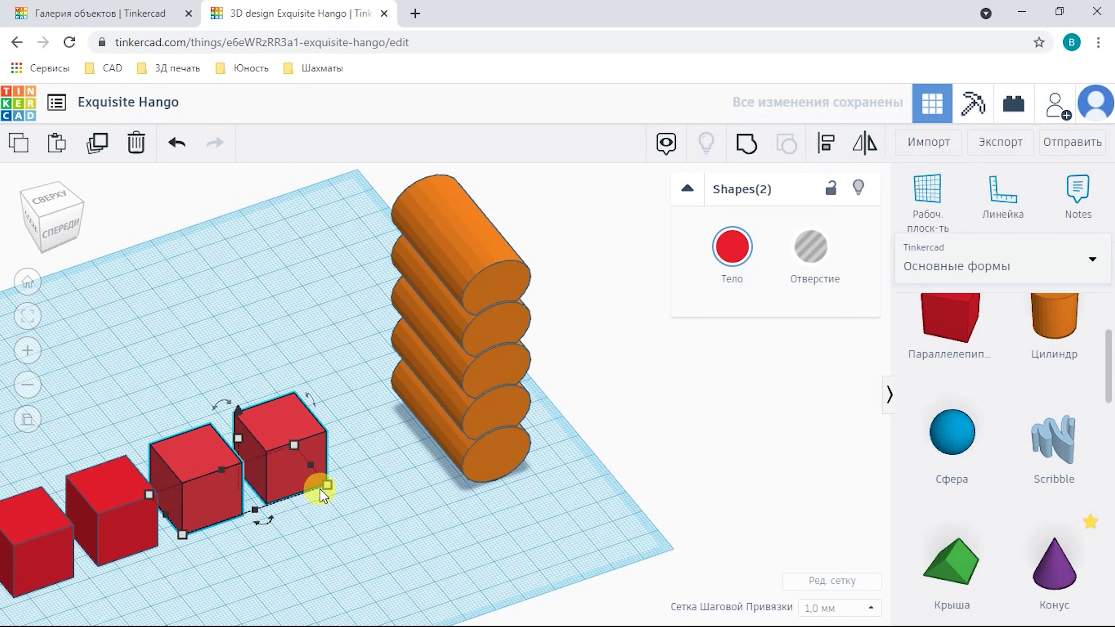
{"action": "left_click", "coordinate": [859, 188]}
{"action": "left_click_drag", "start_coordinate": [115, 536], "coordinate": [69, 555]}
{"action": "left_click", "coordinate": [858, 188]}
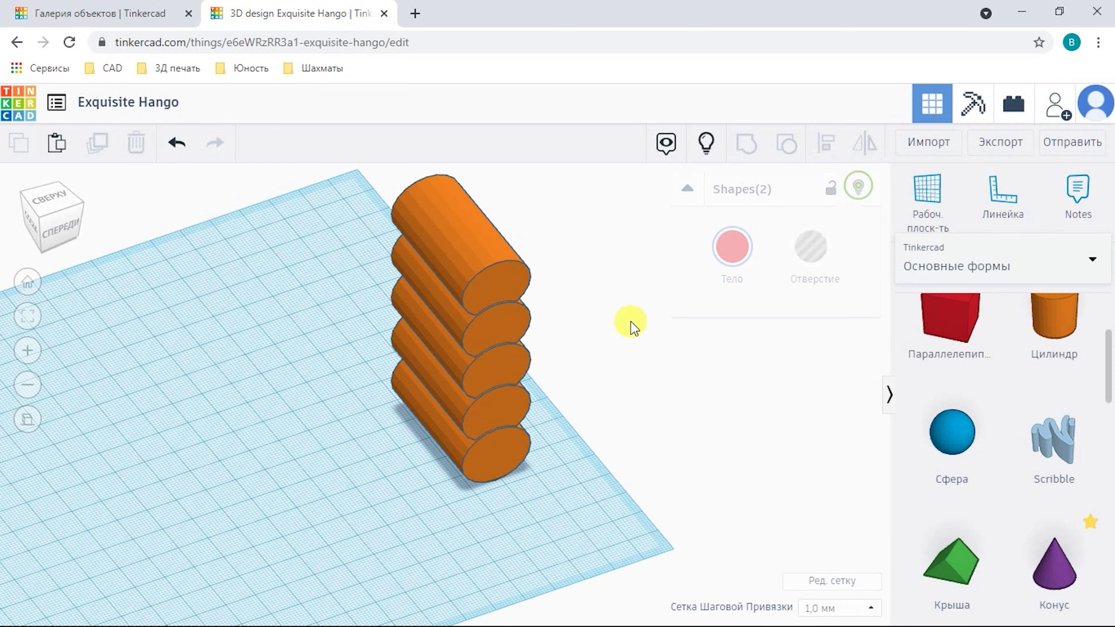
- Duplicate the grouped cylinder stack and move the copy 50 mm away from the original
{"action": "left_click", "coordinate": [442, 248]}
{"action": "left_click", "coordinate": [96, 142]}
{"action": "left_click_drag", "start_coordinate": [413, 222], "coordinate": [266, 270]}
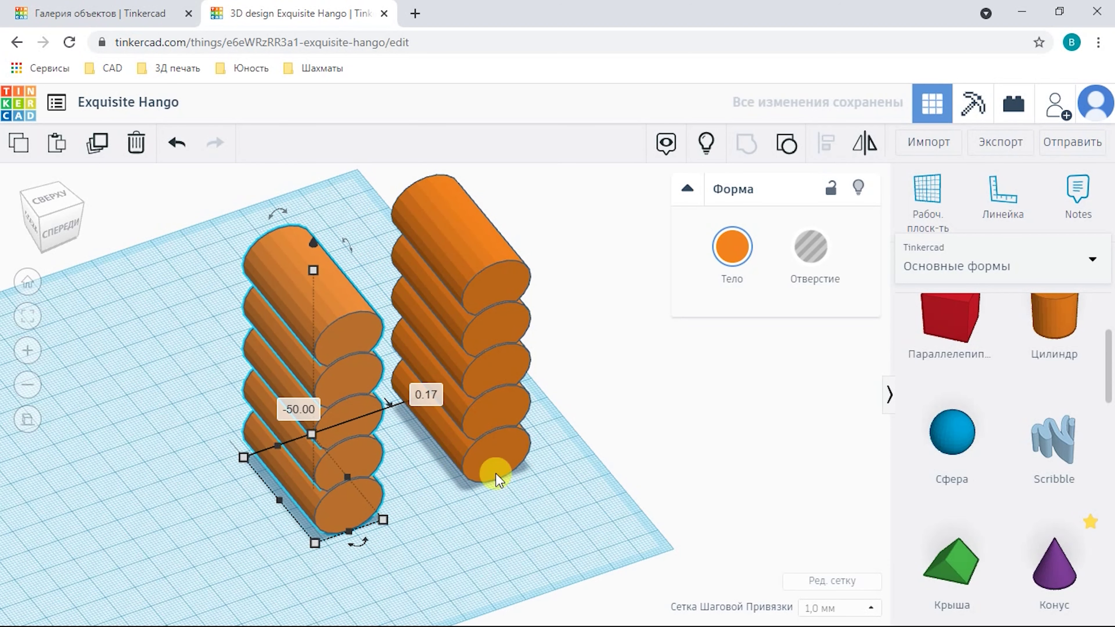
- Delete both cylinder stacks, the copy first and the original second
{"action": "right_click_drag", "start_coordinate": [500, 487], "coordinate": [558, 491]}
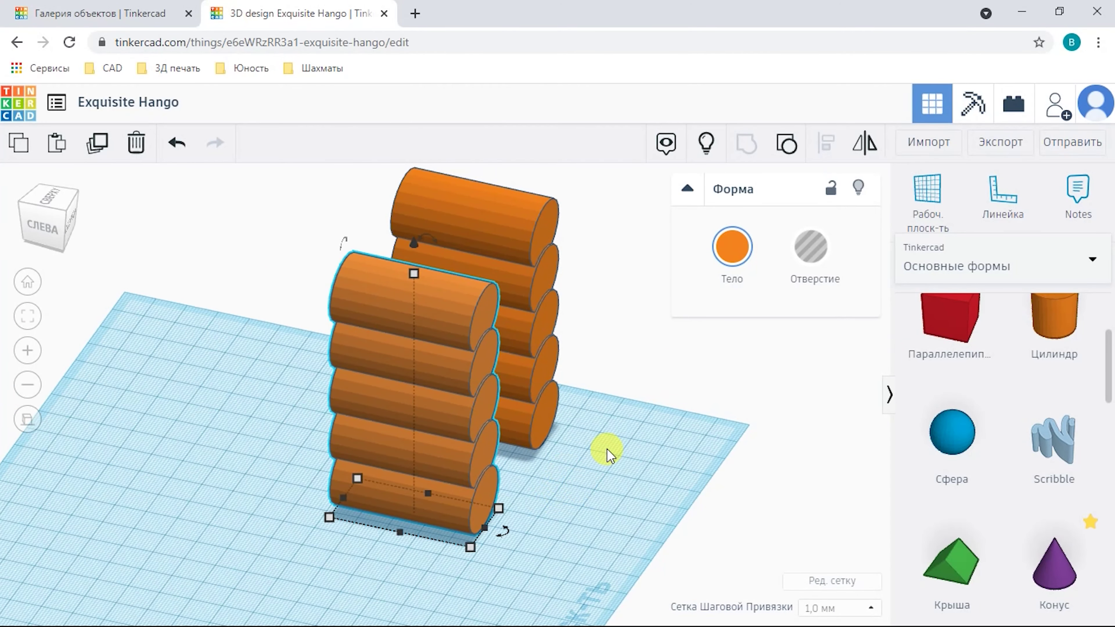
{"action": "key", "text": "Delete"}
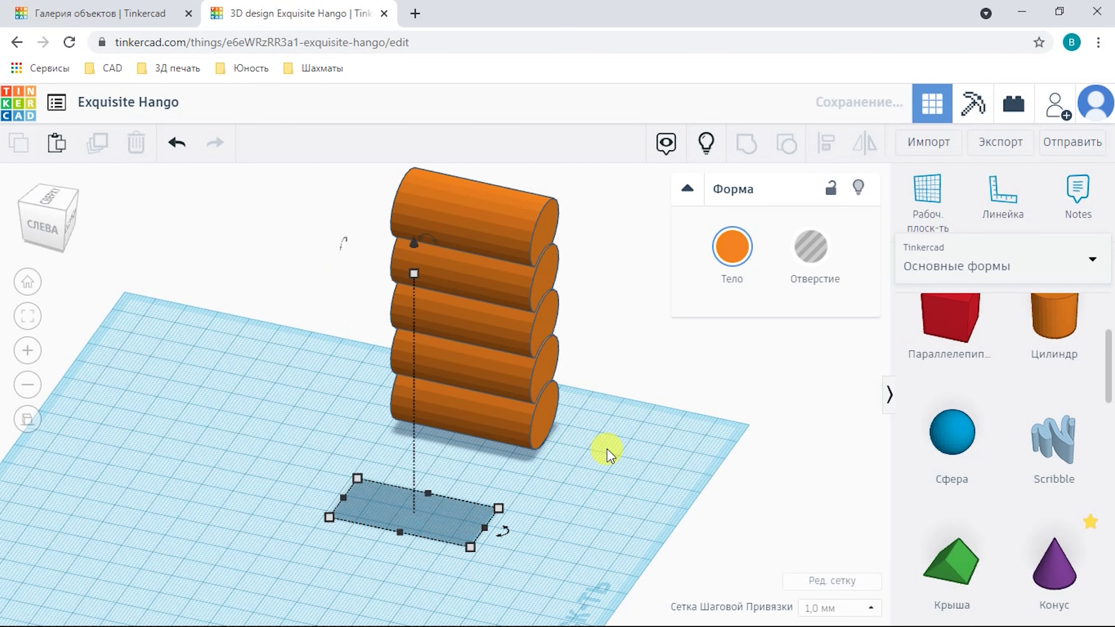
{"action": "left_click", "coordinate": [525, 355]}
{"action": "key", "text": "Delete"}
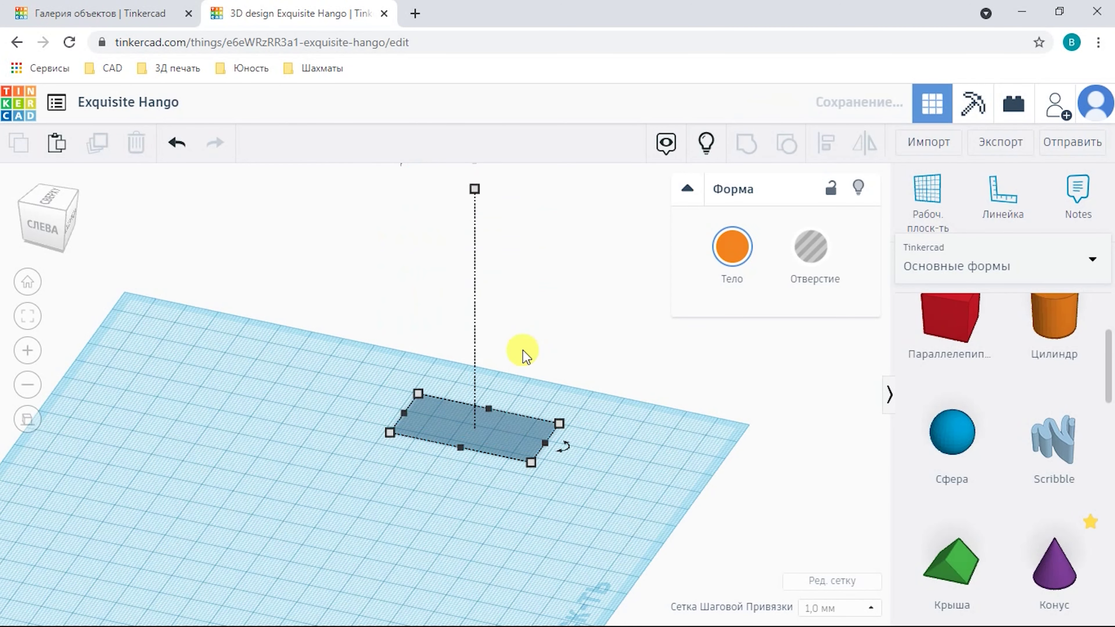
- Move the red box from the workplane's edge to the middle of the workplane
{"action": "right_click_drag", "start_coordinate": [523, 354], "coordinate": [520, 431]}
{"action": "scroll", "coordinate": [519, 432], "scroll_direction": "down", "scroll_amount": 3}
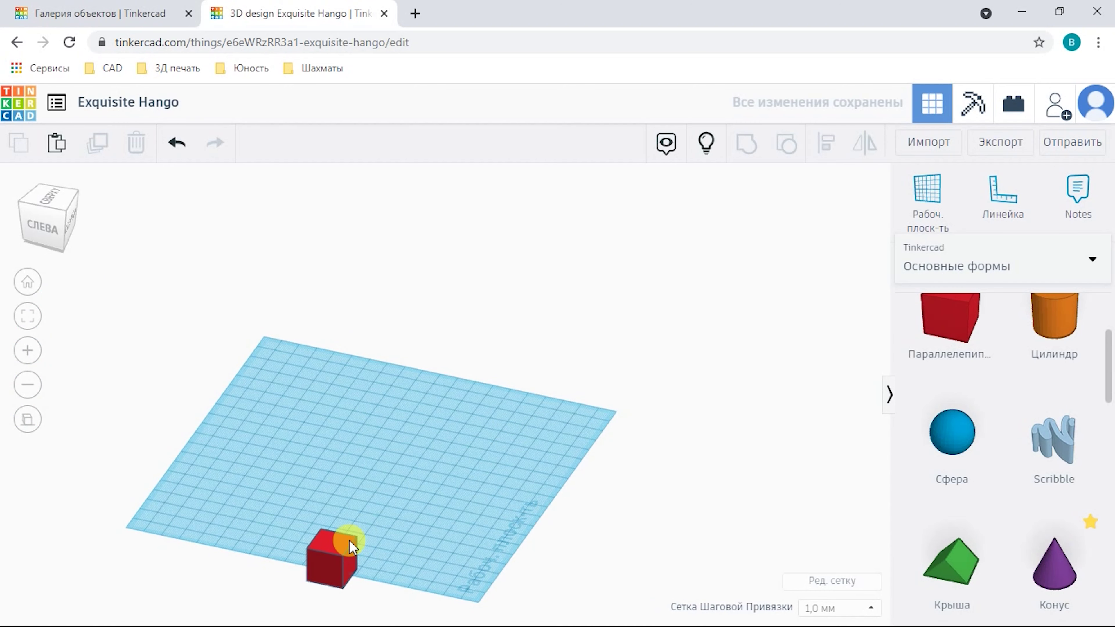
{"action": "left_click_drag", "start_coordinate": [338, 542], "coordinate": [364, 426]}
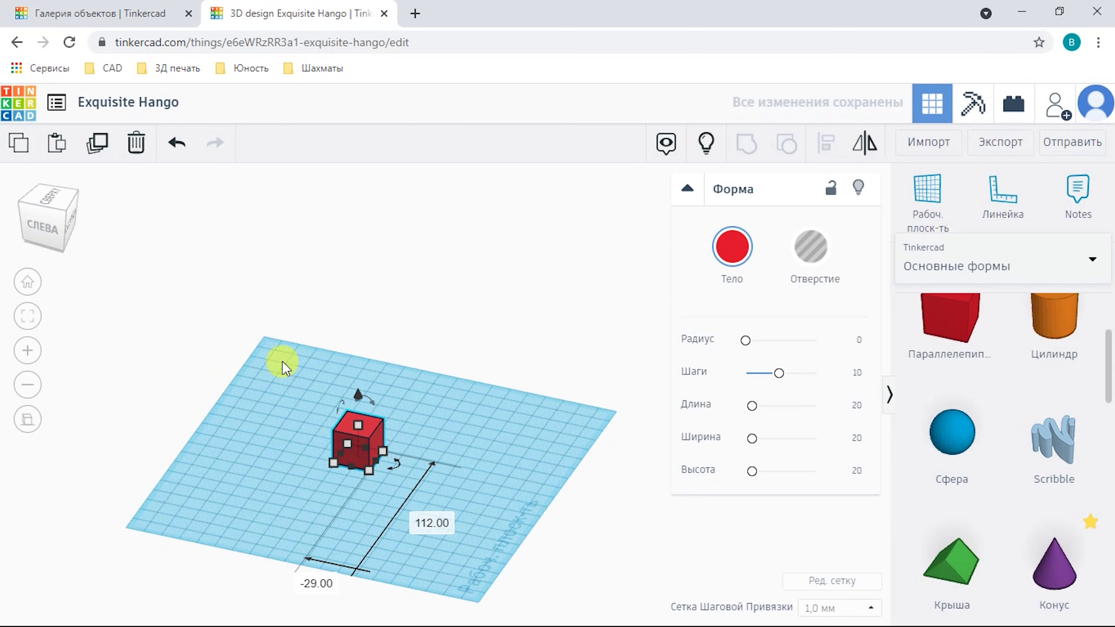
- Rotate the red box by -66° about a horizontal axis and 53° about the vertical axis, and tilt it once more
{"action": "left_click", "coordinate": [27, 315]}
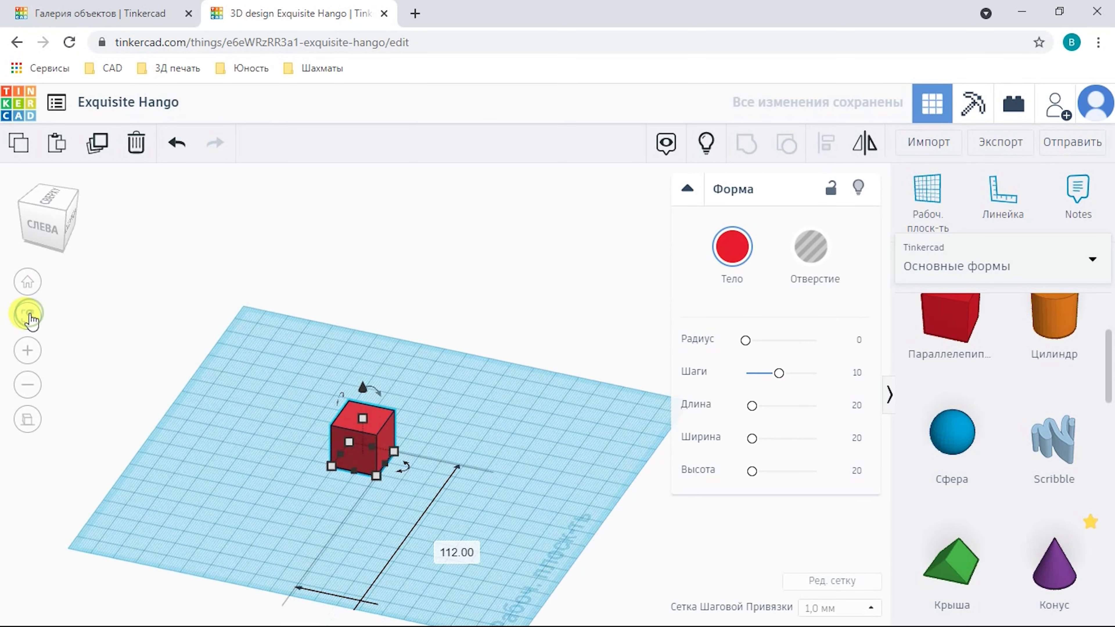
{"action": "left_click", "coordinate": [528, 218]}
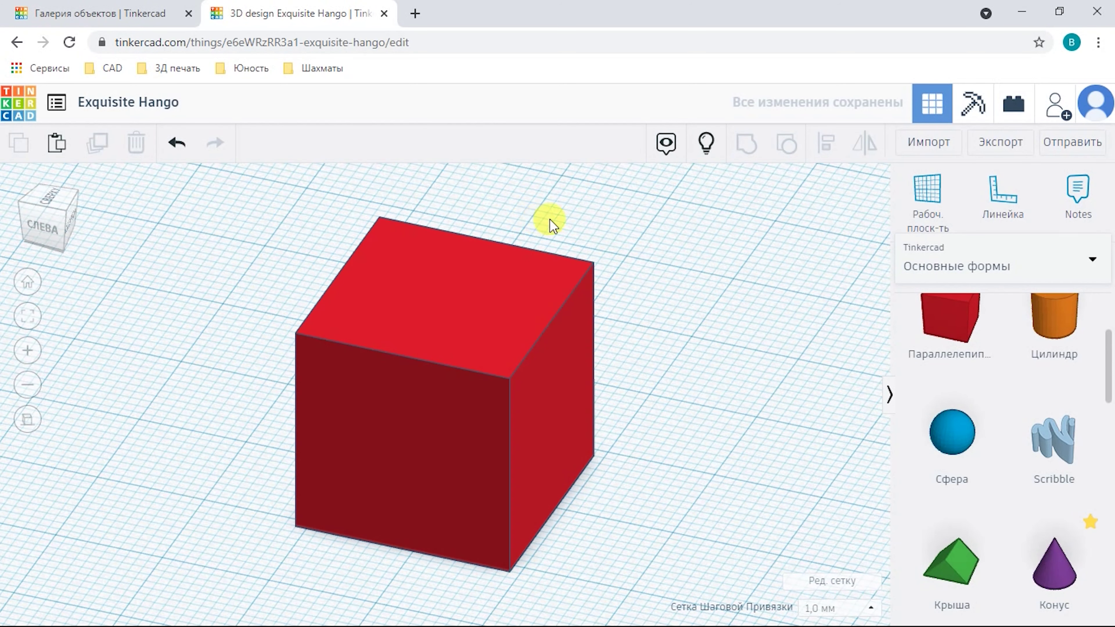
{"action": "scroll", "coordinate": [553, 352], "scroll_direction": "down", "scroll_amount": 3}
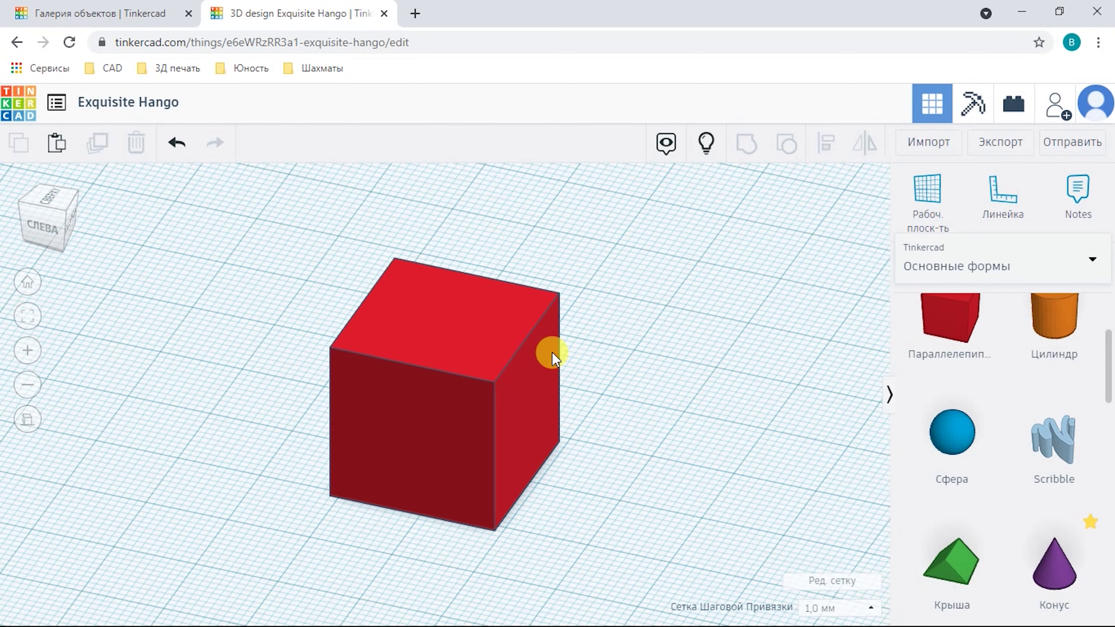
{"action": "left_click", "coordinate": [510, 347]}
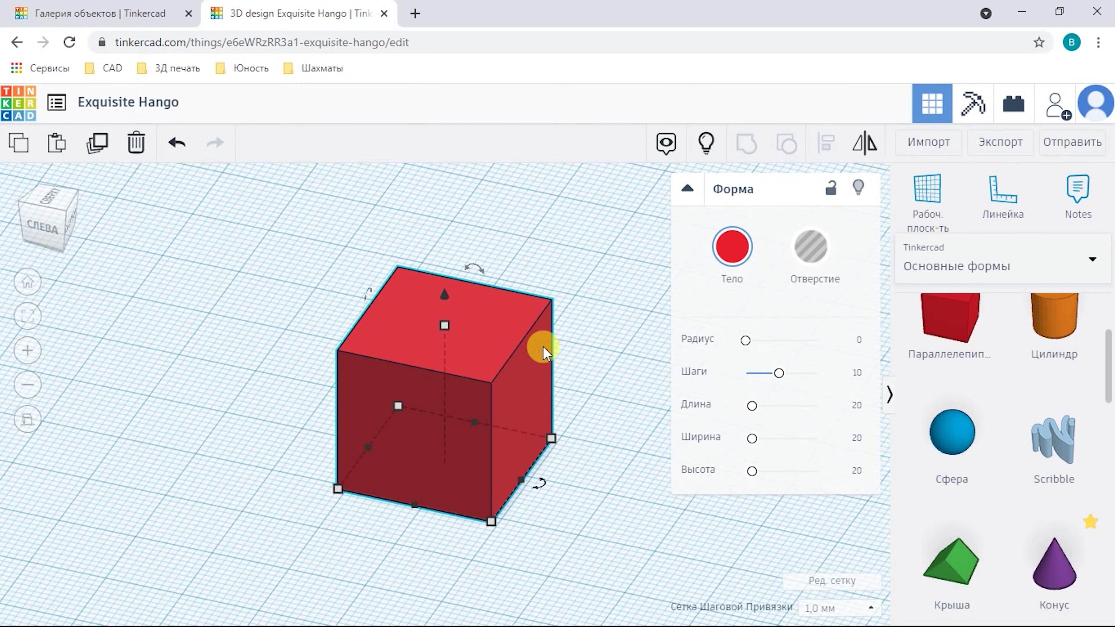
{"action": "left_click_drag", "start_coordinate": [479, 266], "coordinate": [351, 277]}
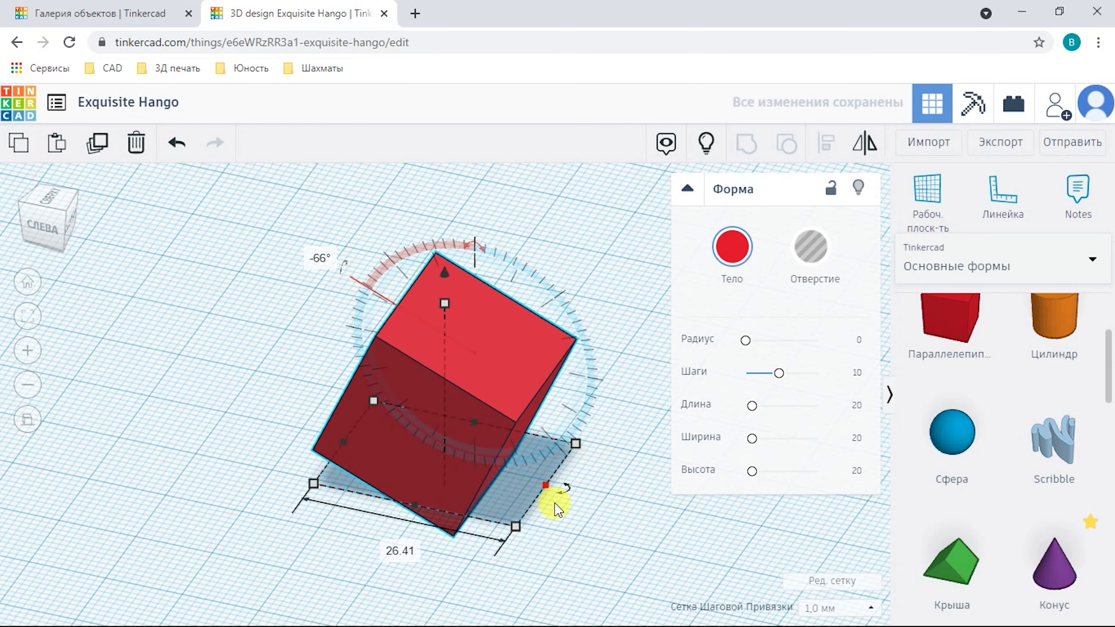
{"action": "left_click_drag", "start_coordinate": [566, 489], "coordinate": [485, 537]}
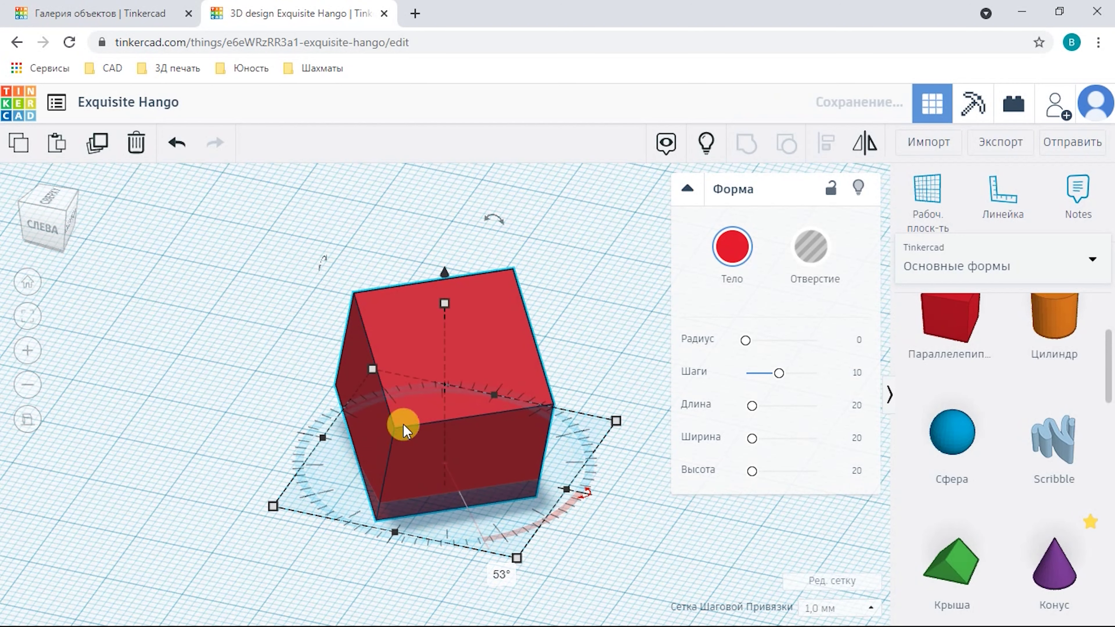
{"action": "right_click_drag", "start_coordinate": [613, 310], "coordinate": [564, 272]}
{"action": "left_click_drag", "start_coordinate": [450, 232], "coordinate": [416, 242]}
{"action": "right_click_drag", "start_coordinate": [617, 351], "coordinate": [584, 395]}
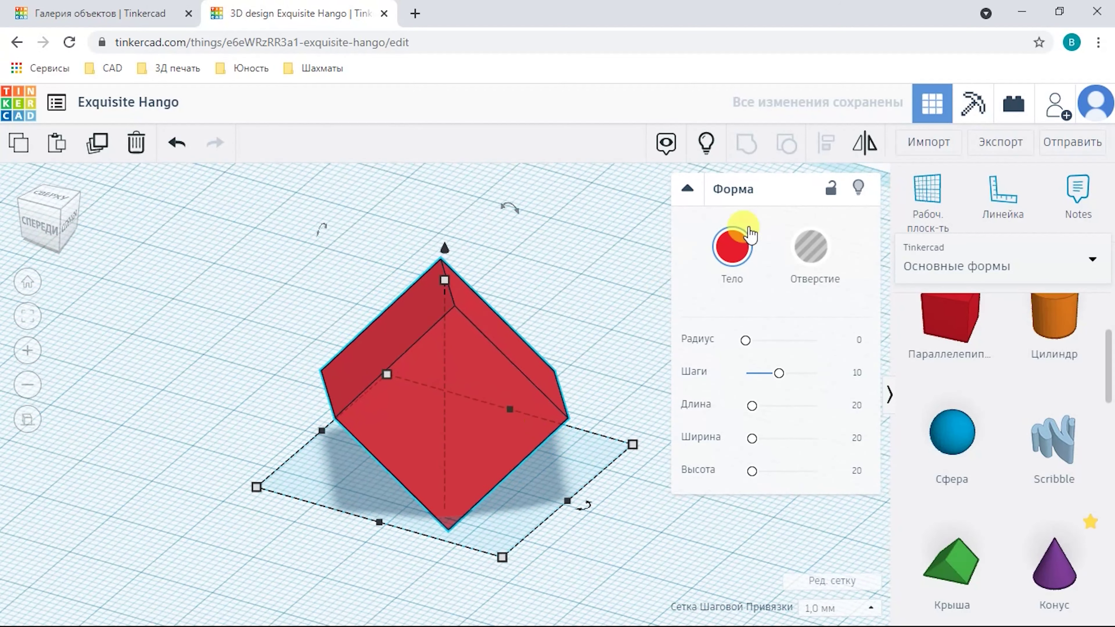
- Mirror the tilted box twice along each of its three axes and leave the Mirror tool
{"action": "left_click", "coordinate": [865, 149]}
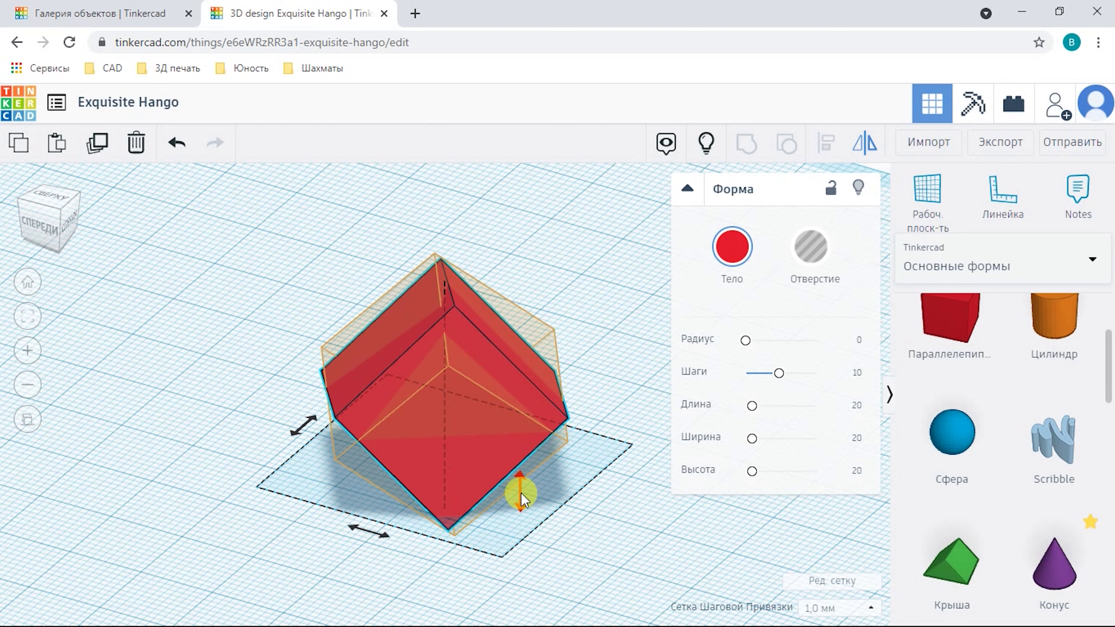
{"action": "left_click", "coordinate": [521, 494]}
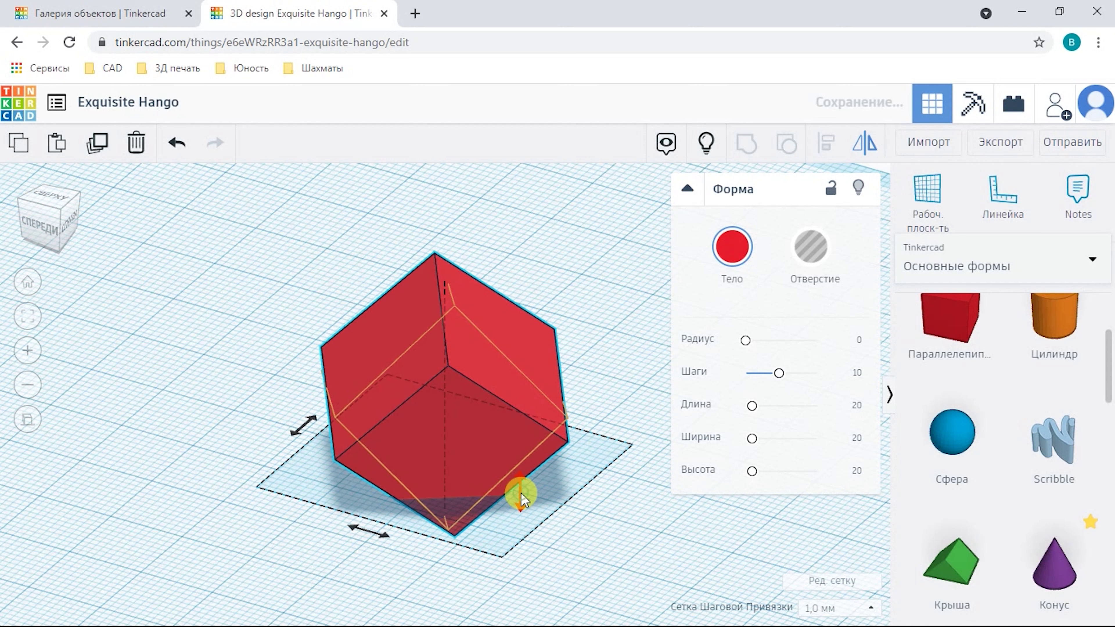
{"action": "left_click", "coordinate": [366, 535]}
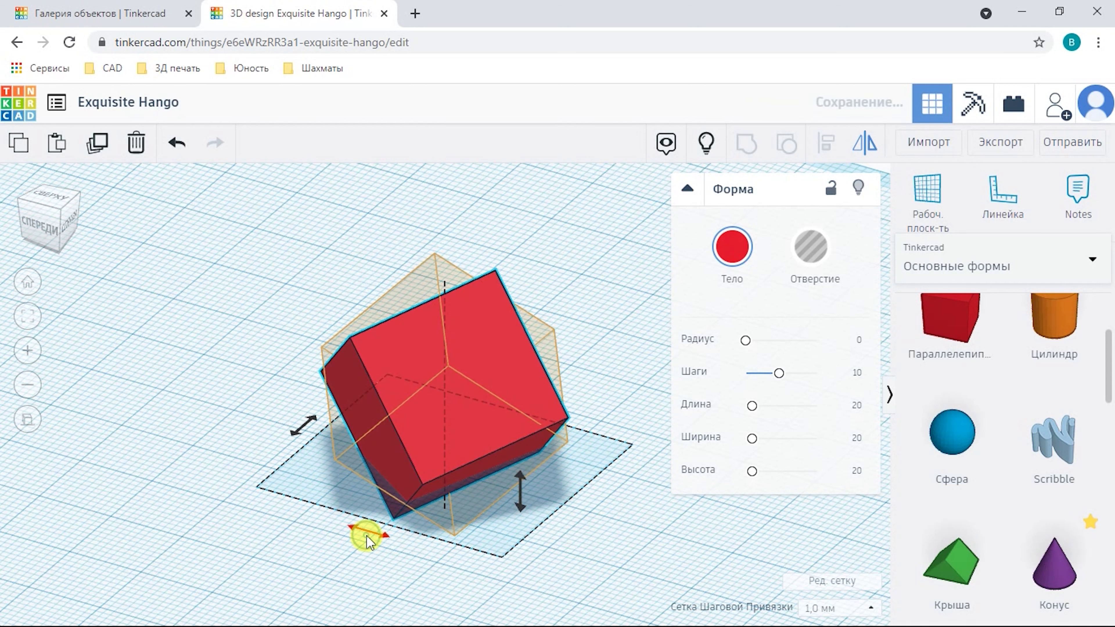
{"action": "left_click", "coordinate": [302, 428]}
{"action": "left_click", "coordinate": [517, 496]}
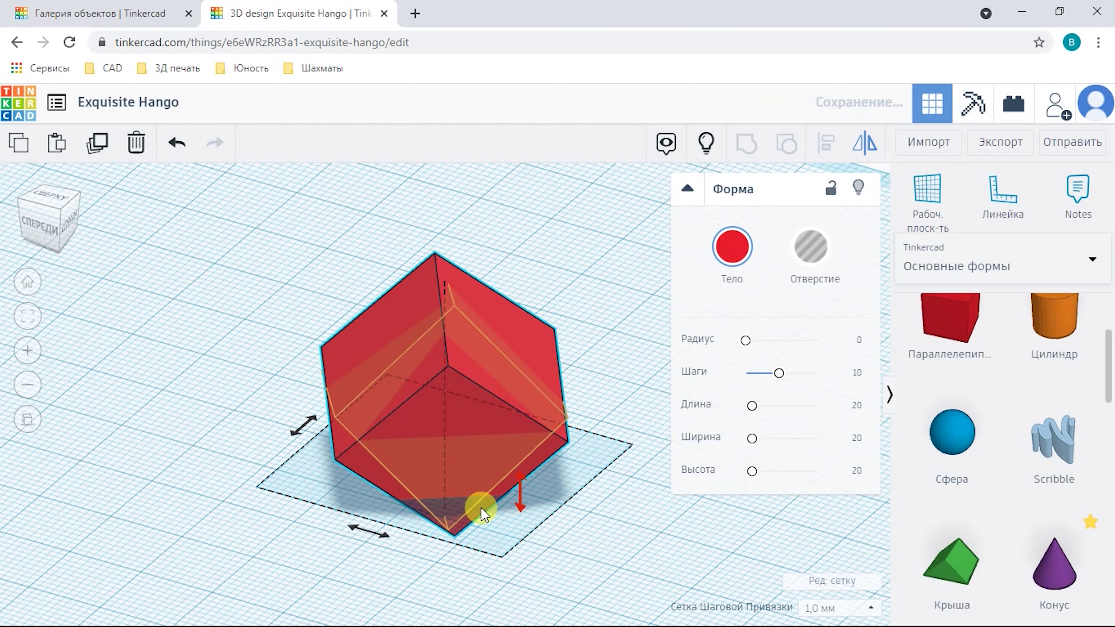
{"action": "left_click", "coordinate": [372, 532]}
{"action": "left_click", "coordinate": [306, 421]}
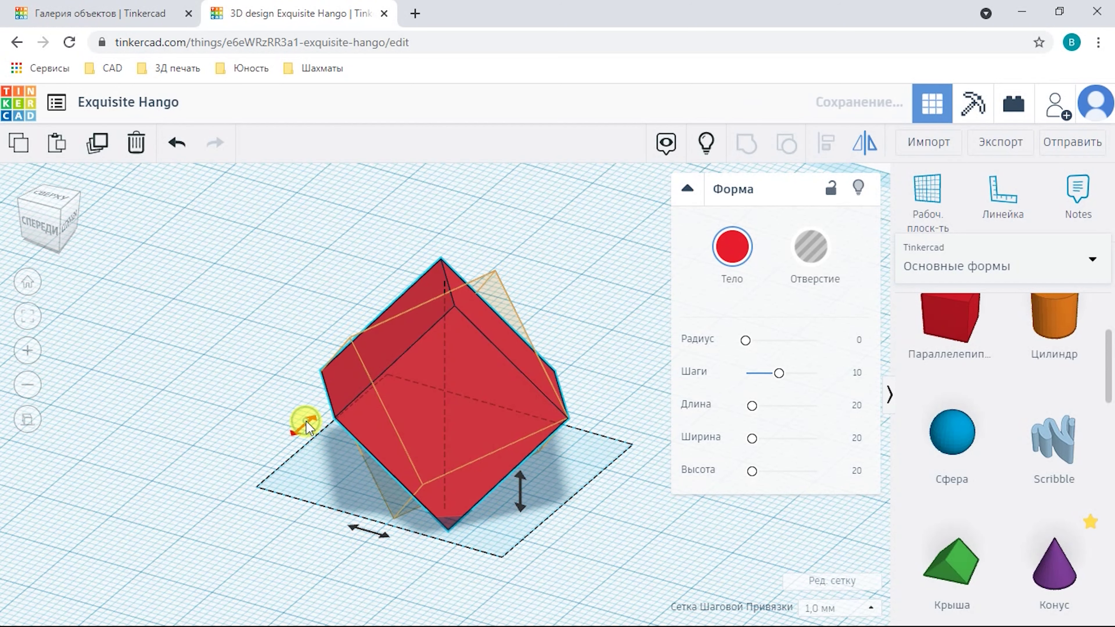
{"action": "left_click", "coordinate": [619, 254]}
- Undo the last mirroring of the tilted box and delete the box from the workplane
{"action": "left_click", "coordinate": [441, 381]}
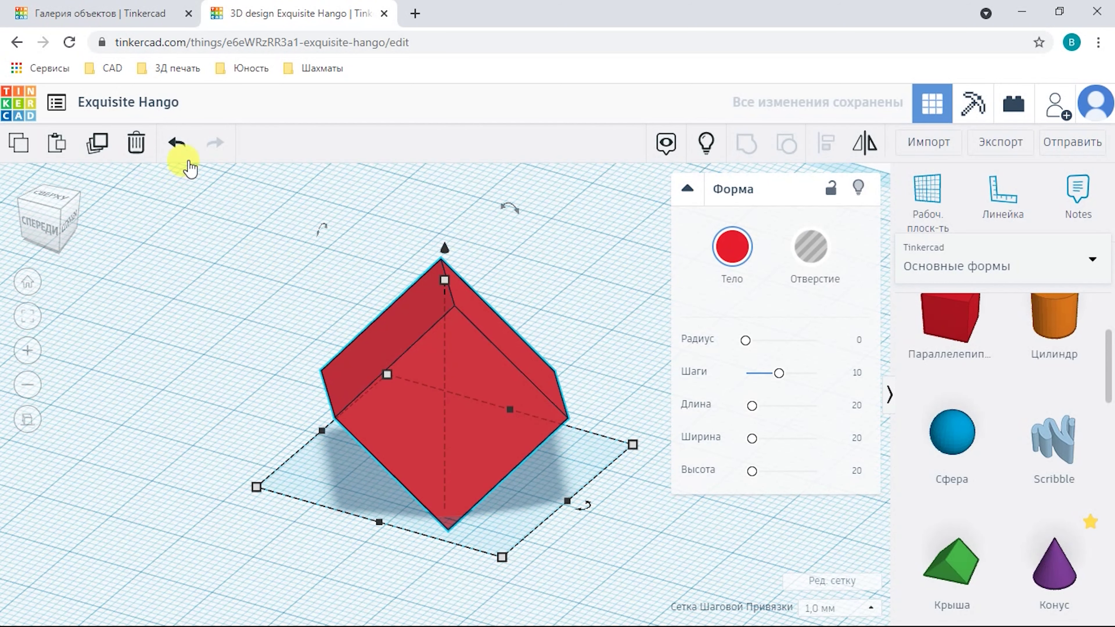
{"action": "left_click", "coordinate": [178, 143]}
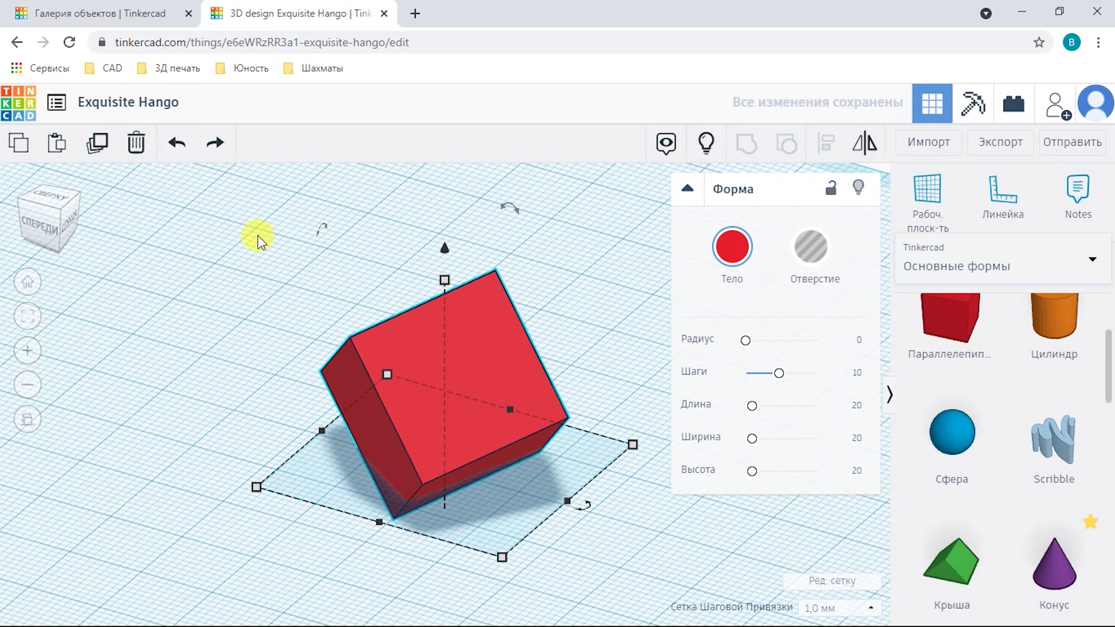
{"action": "left_click", "coordinate": [258, 236]}
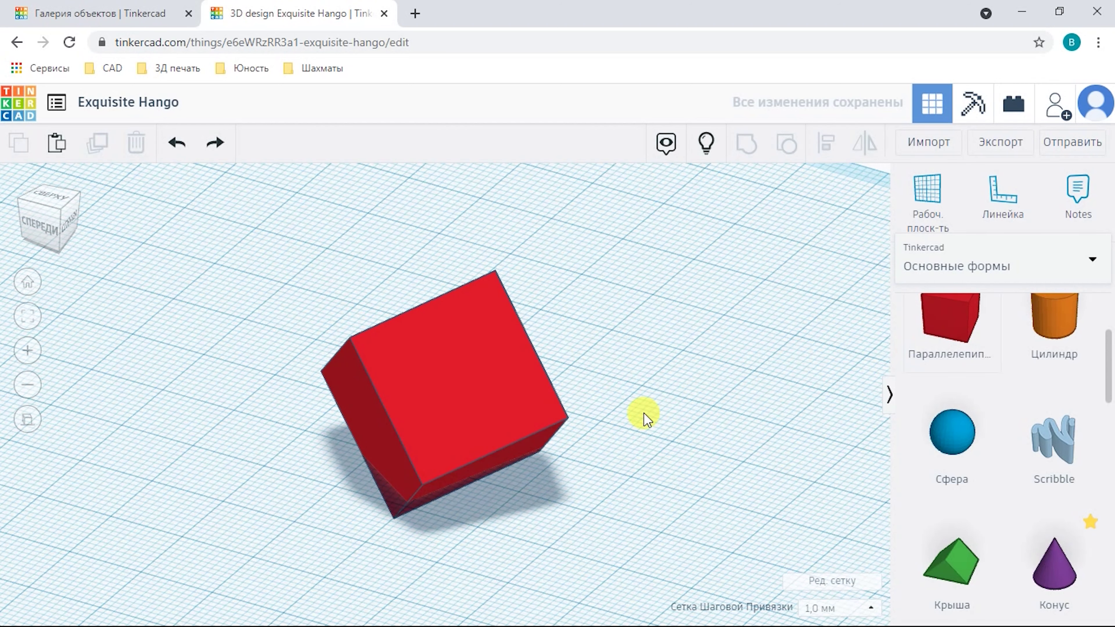
{"action": "left_click", "coordinate": [523, 417]}
{"action": "key", "text": "Delete"}
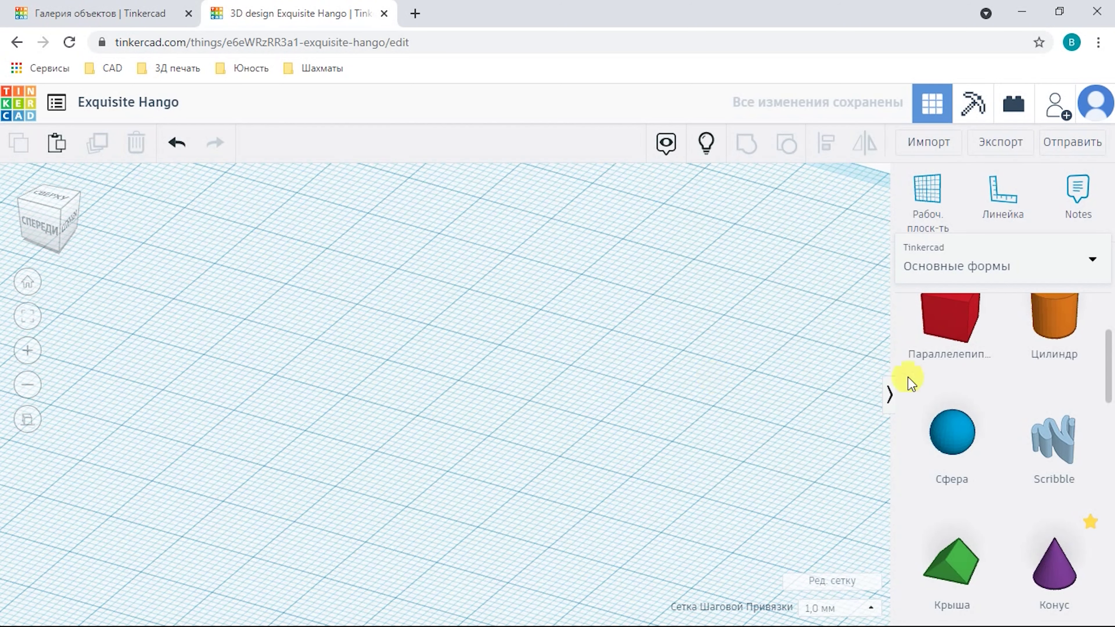
{"action": "left_click", "coordinate": [959, 333]}
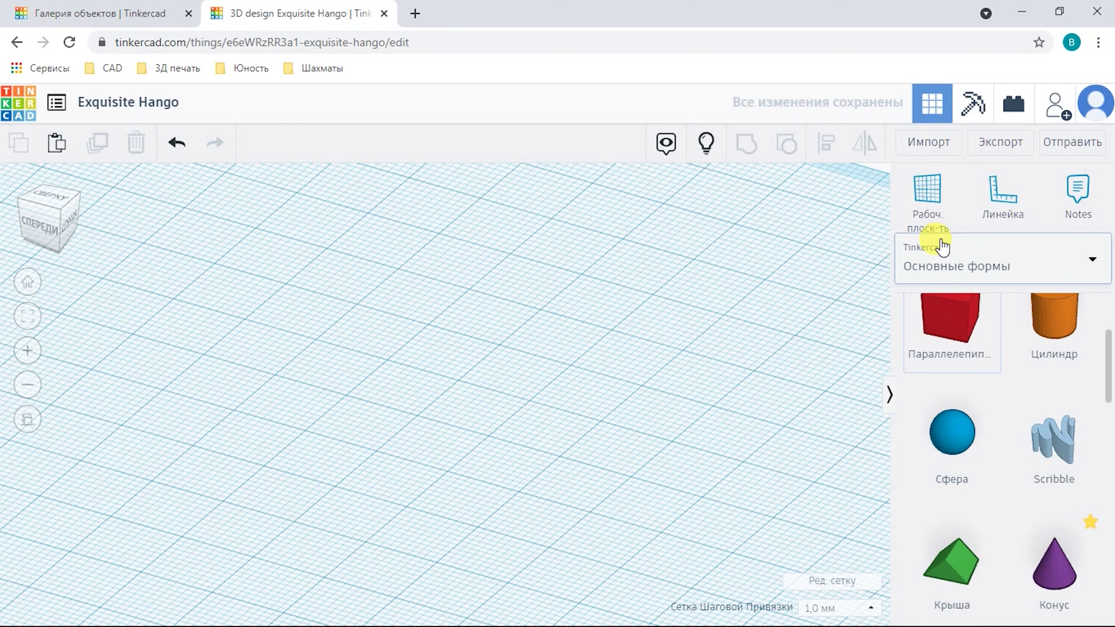
{"action": "scroll", "coordinate": [805, 418], "scroll_direction": "down", "scroll_amount": 2}
{"action": "scroll", "coordinate": [805, 418], "scroll_direction": "down", "scroll_amount": 3}
{"action": "right_click_drag", "start_coordinate": [687, 440], "coordinate": [750, 423]}
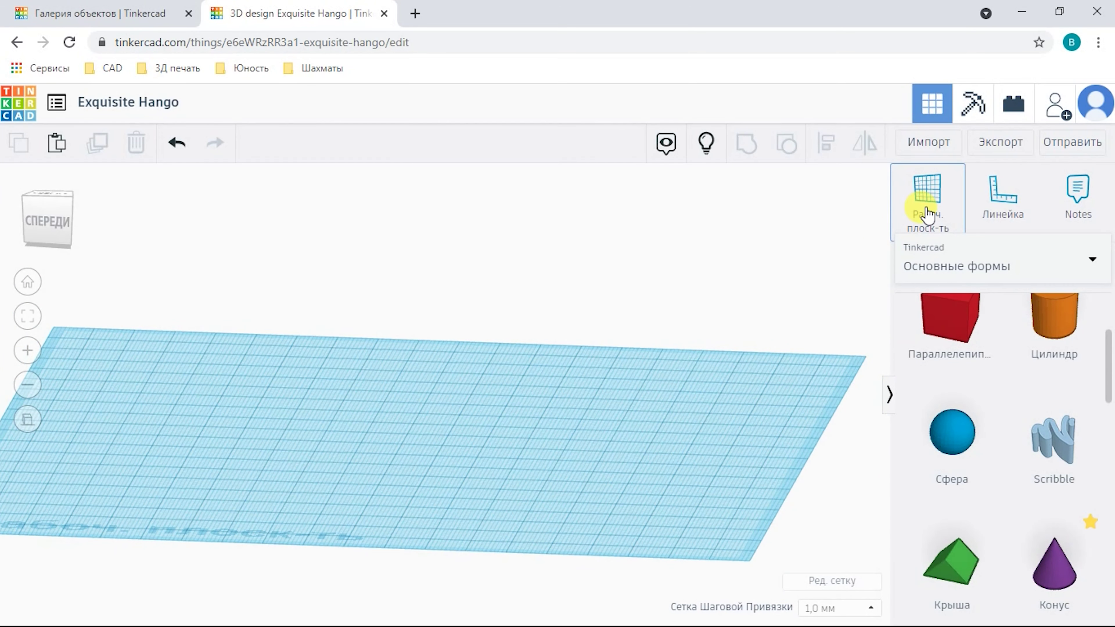
{"action": "left_click", "coordinate": [986, 204]}
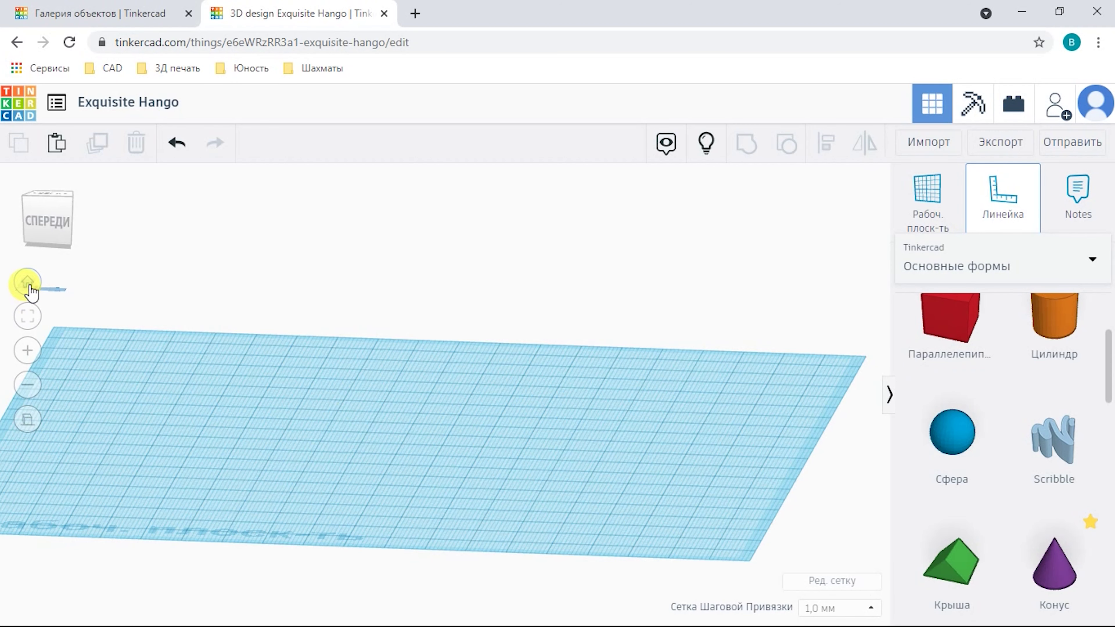
{"action": "left_click", "coordinate": [29, 285]}
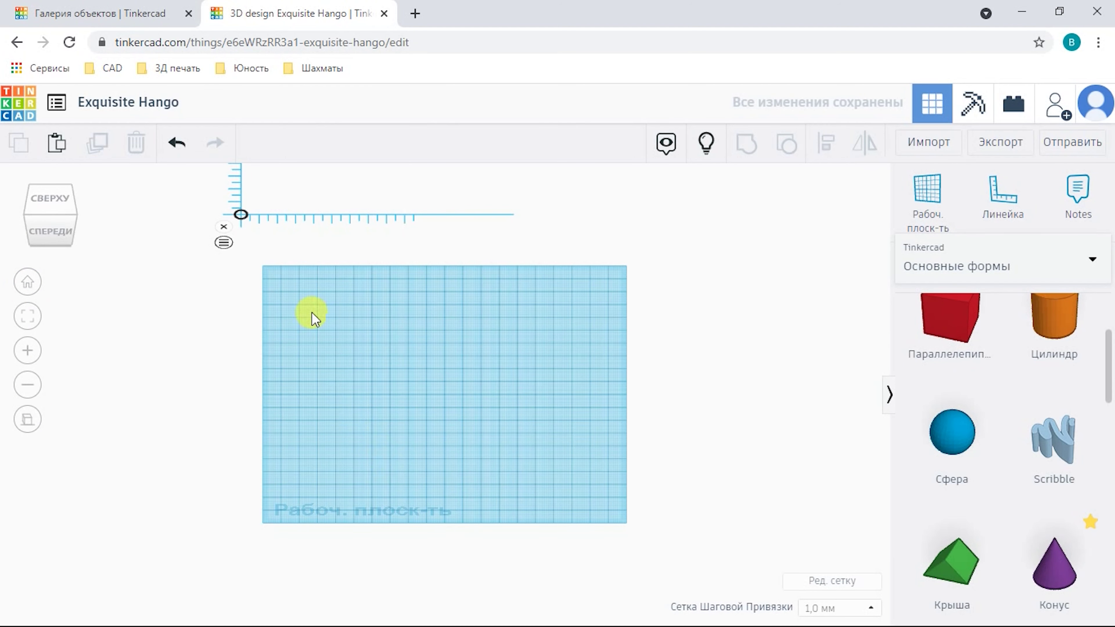
{"action": "left_click", "coordinate": [225, 228]}
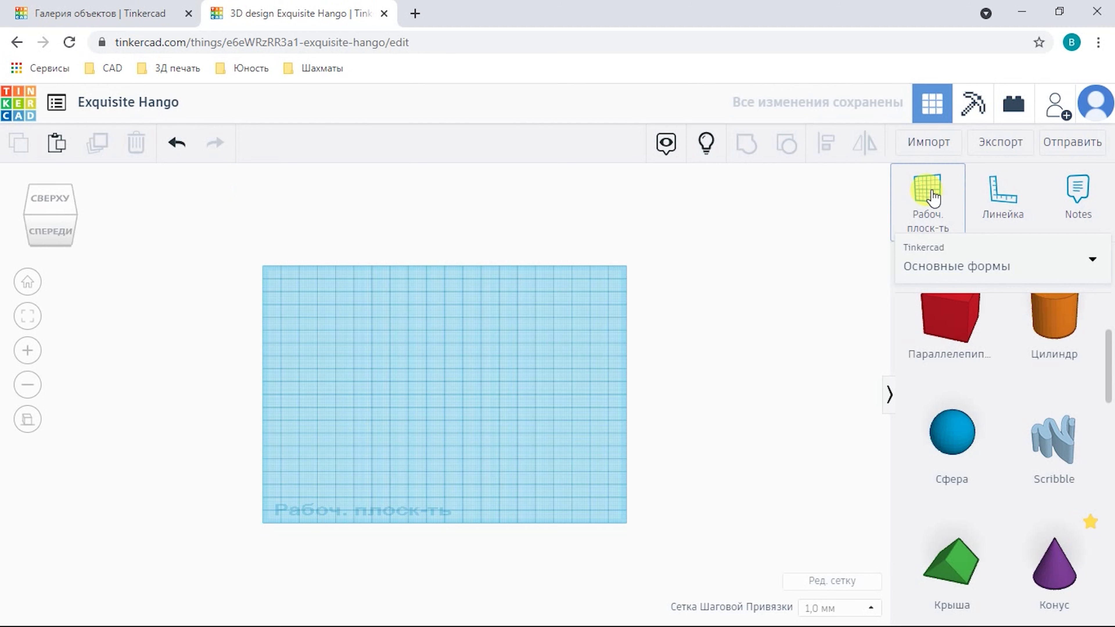
- Place a ruler near the workplane's front-left corner and add a red box about 25 mm and 26 mm from the ruler's origin
{"action": "left_click", "coordinate": [994, 193]}
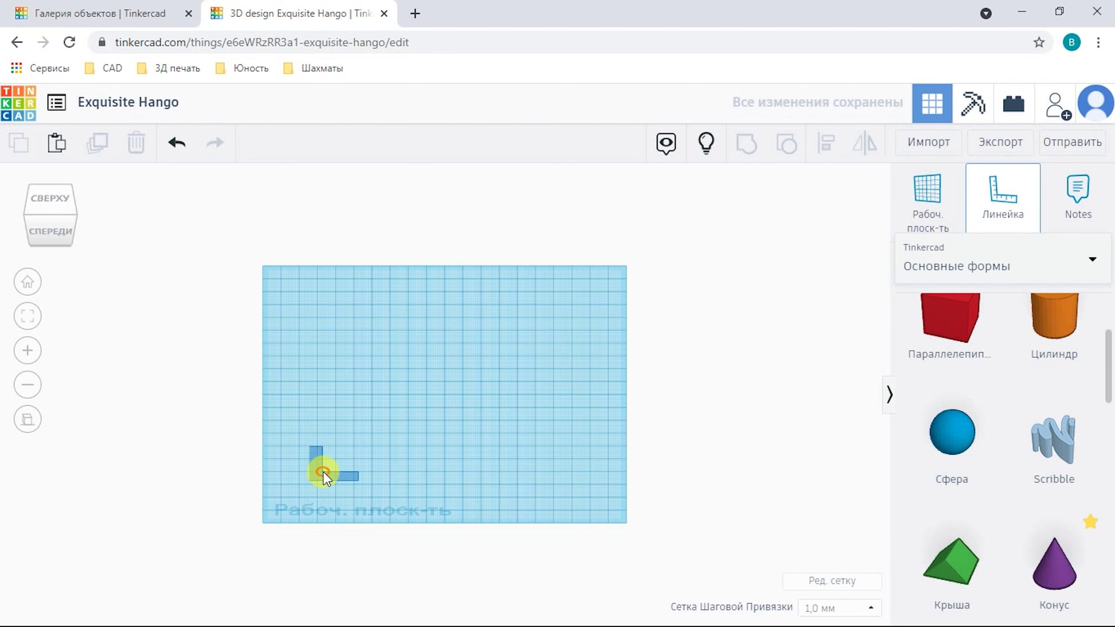
{"action": "left_click", "coordinate": [323, 485]}
{"action": "scroll", "coordinate": [347, 476], "scroll_direction": "up", "scroll_amount": 3}
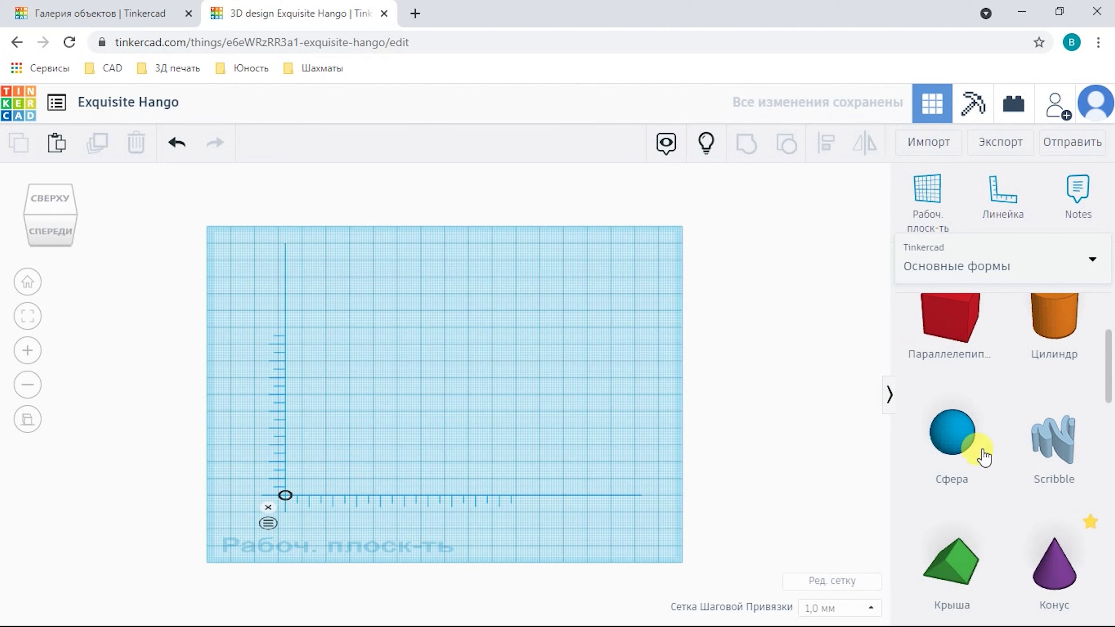
{"action": "left_click_drag", "start_coordinate": [957, 336], "coordinate": [370, 438]}
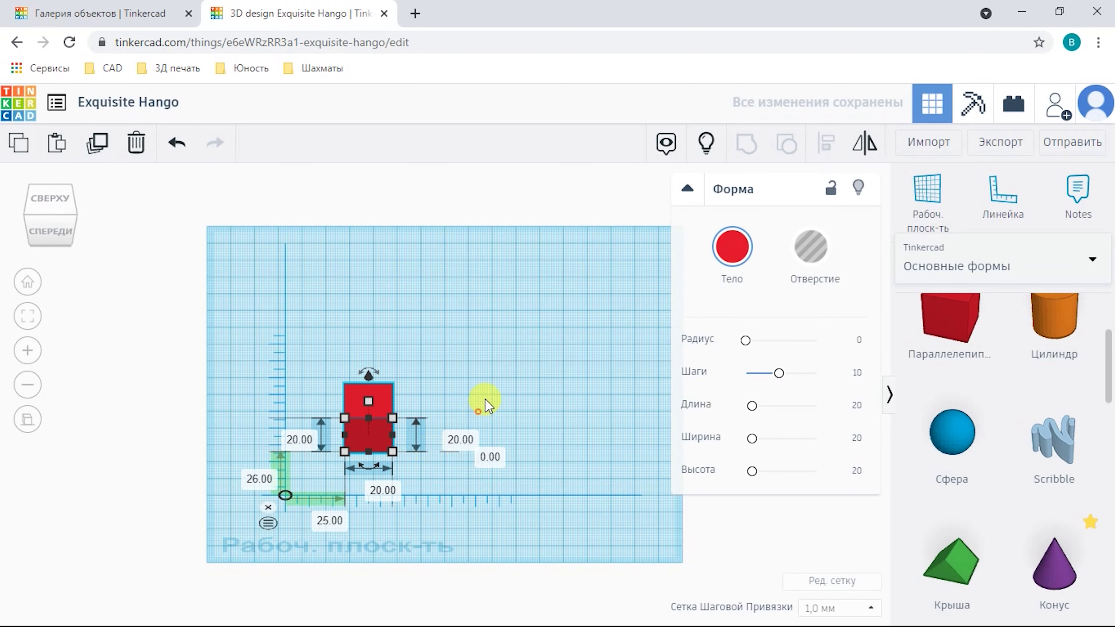
- Set the red box's distances from the ruler's origin to 15 mm along both ruler axes
{"action": "right_click_drag", "start_coordinate": [486, 399], "coordinate": [498, 368]}
{"action": "scroll", "coordinate": [399, 424], "scroll_direction": "up", "scroll_amount": 5}
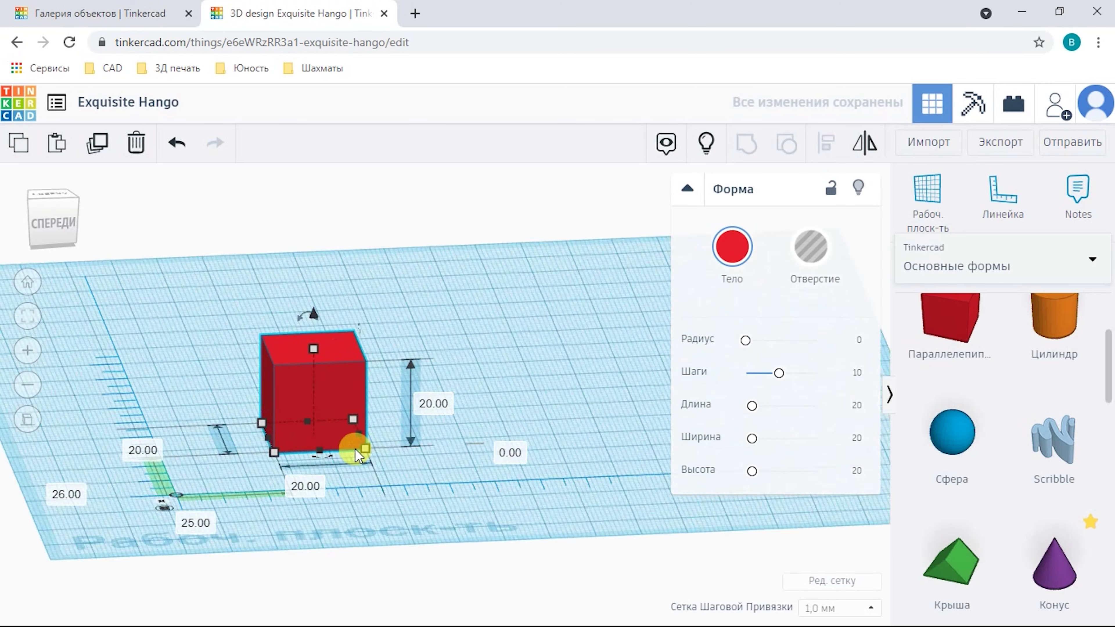
{"action": "scroll", "coordinate": [360, 455], "scroll_direction": "up", "scroll_amount": 4}
{"action": "left_click", "coordinate": [28, 319]}
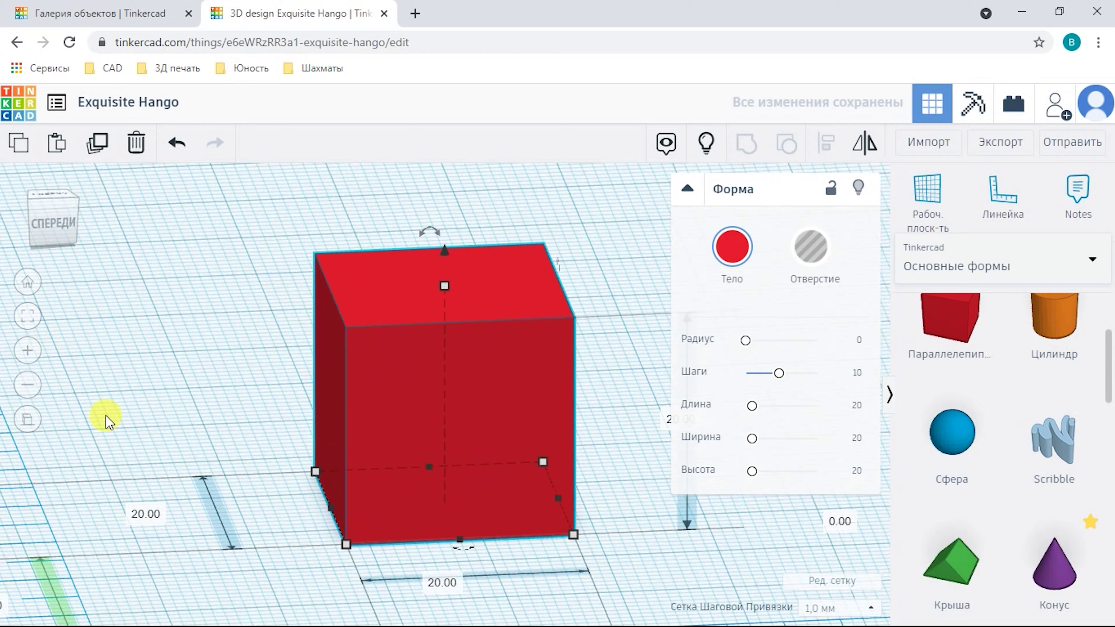
{"action": "mouse_move", "coordinate": [187, 542]}
{"action": "right_mouse_down"}
{"action": "mouse_move", "coordinate": [179, 536]}
{"action": "mouse_move", "coordinate": [174, 558]}
{"action": "right_mouse_up"}
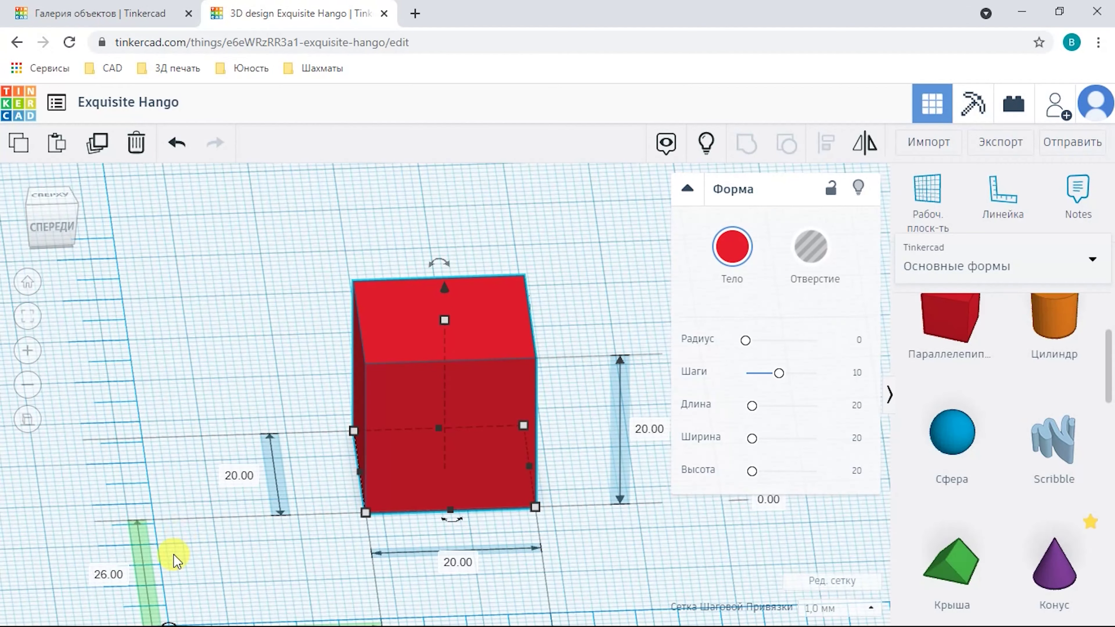
{"action": "scroll", "coordinate": [229, 440], "scroll_direction": "up", "scroll_amount": 4}
{"action": "middle_click_drag", "start_coordinate": [321, 421], "coordinate": [351, 429]}
{"action": "left_click", "coordinate": [347, 420]}
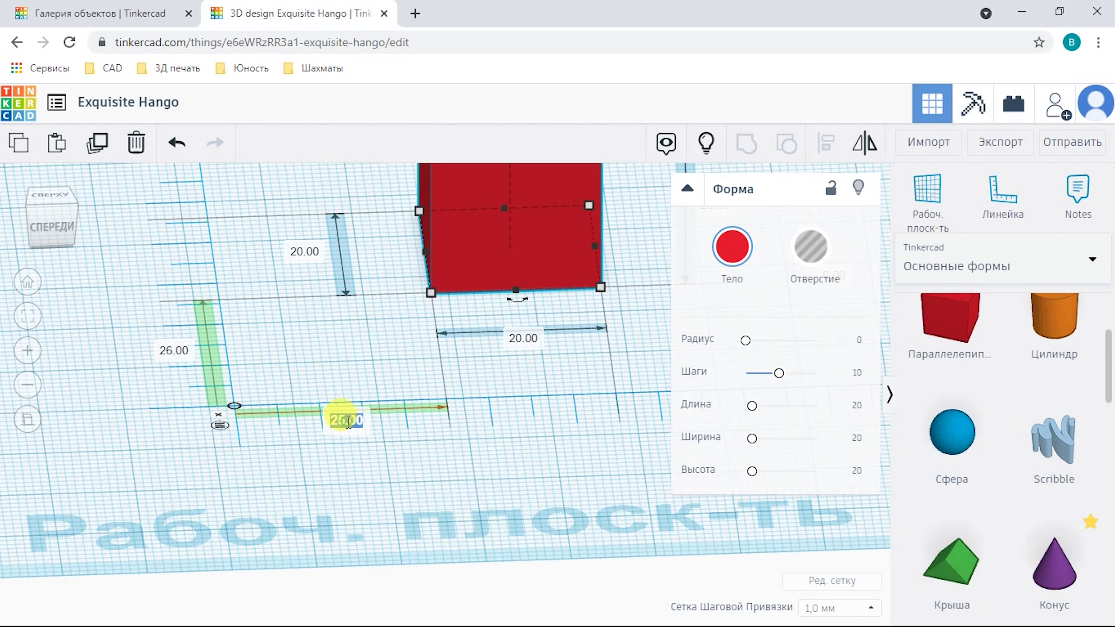
{"action": "left_click", "coordinate": [185, 350]}
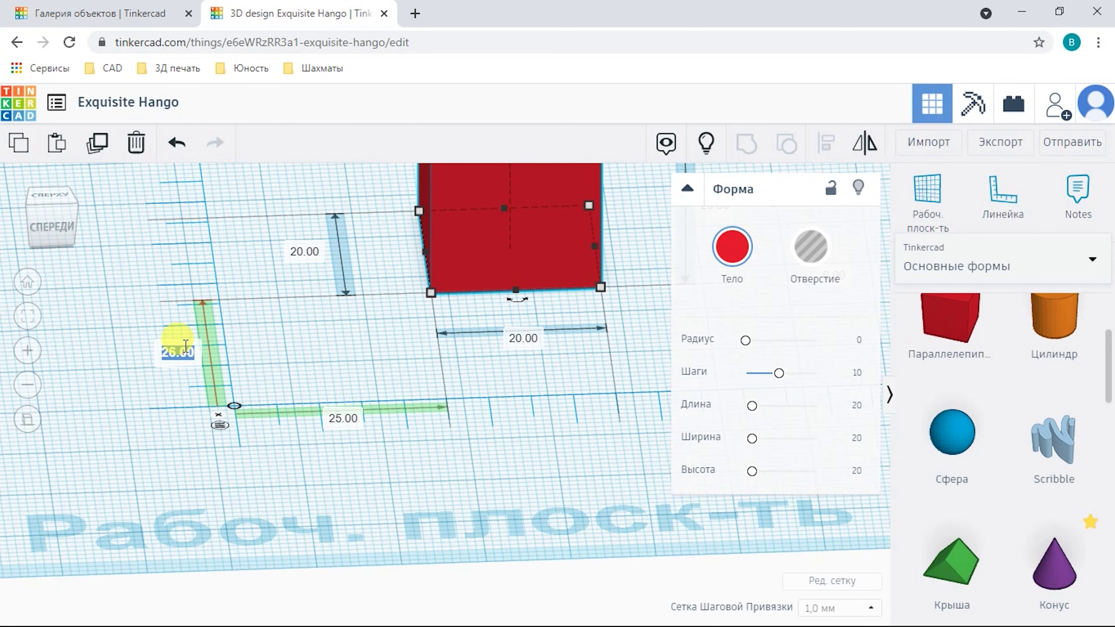
{"action": "type", "text": "15"}
{"action": "key", "text": "Return"}
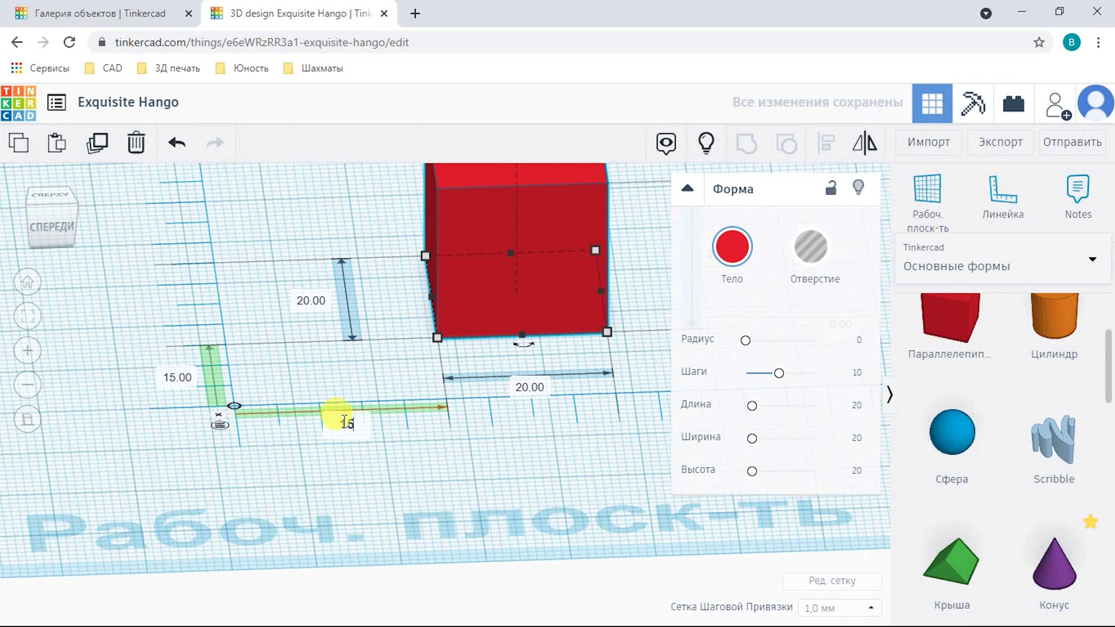
{"action": "key", "text": "Return"}
{"action": "scroll", "coordinate": [545, 329], "scroll_direction": "down", "scroll_amount": 3}
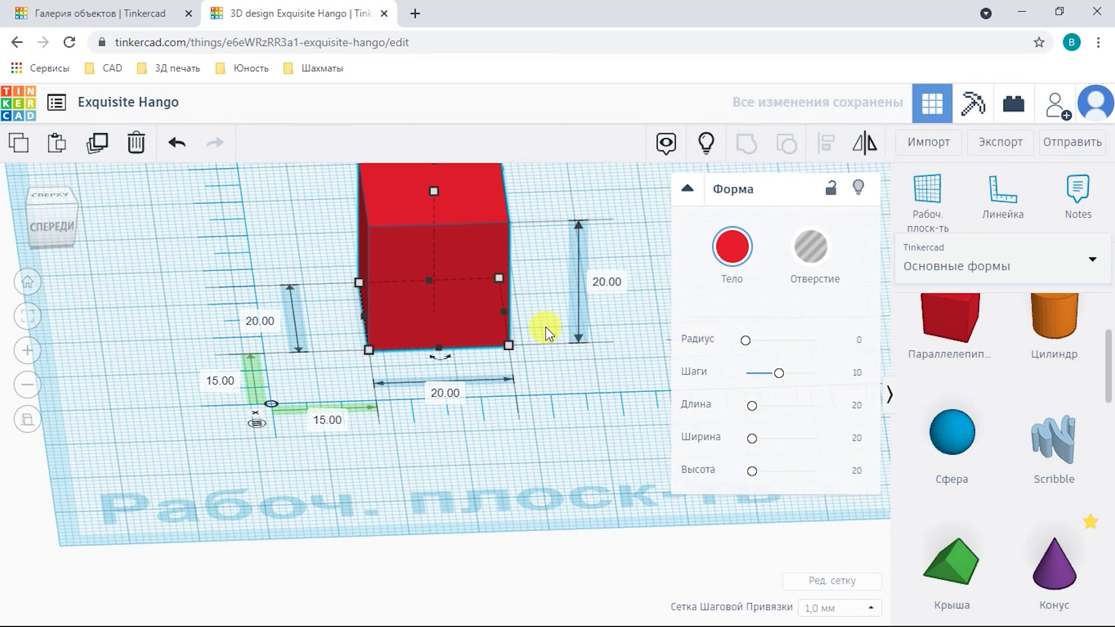
- Raise the red box off the workplane and set its elevation to 15 mm
{"action": "left_click_drag", "start_coordinate": [437, 200], "coordinate": [439, 170]}
{"action": "left_click", "coordinate": [659, 336]}
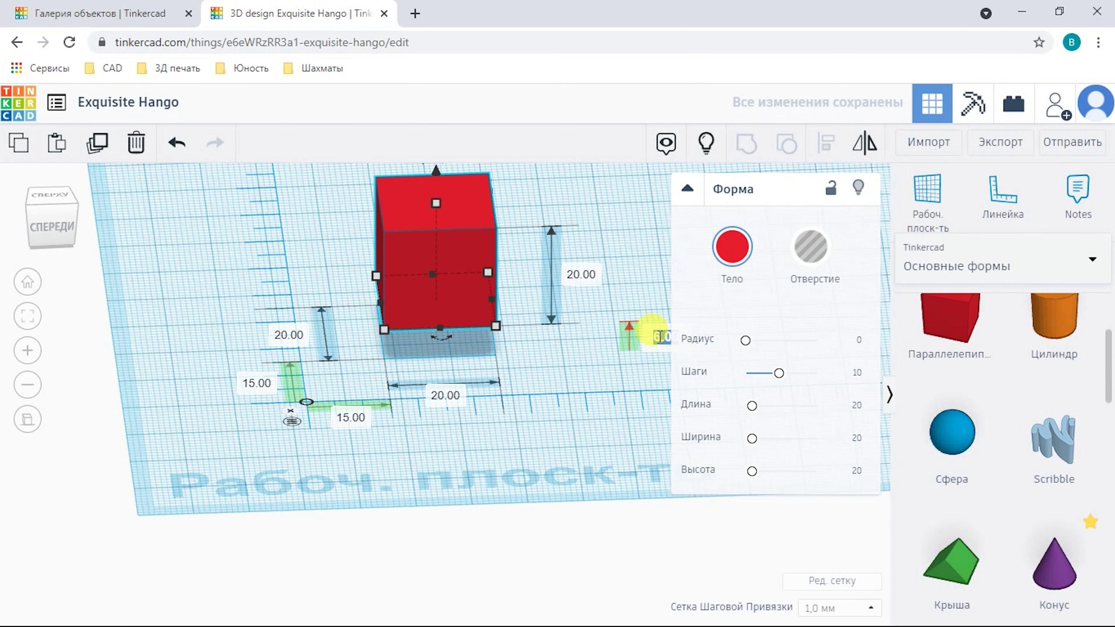
{"action": "type", "text": "15"}
{"action": "key", "text": "Return"}
{"action": "right_click_drag", "start_coordinate": [661, 342], "coordinate": [517, 363]}
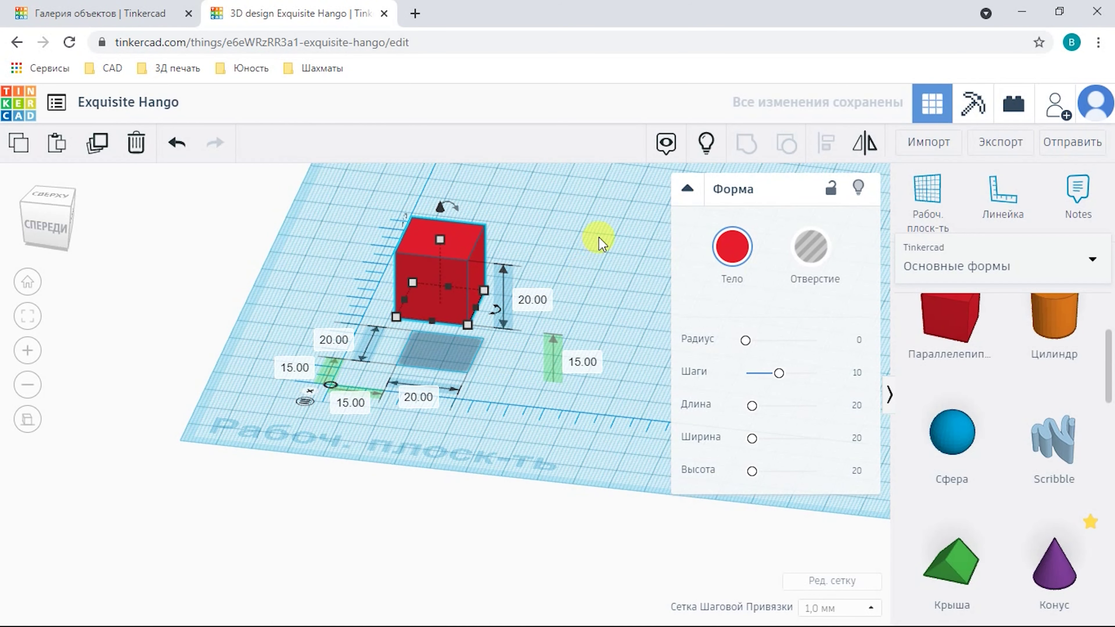
- Add an orange cylinder behind the raised red box, about 46 mm and 86 mm from the ruler's origin
{"action": "left_click_drag", "start_coordinate": [1036, 323], "coordinate": [609, 241]}
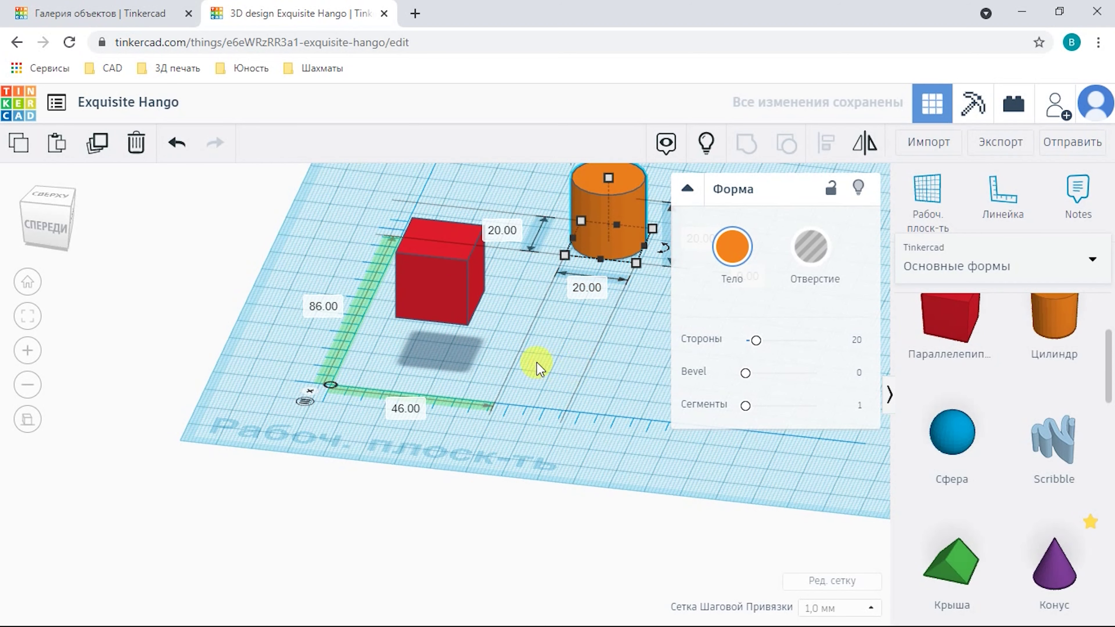
{"action": "right_click_drag", "start_coordinate": [529, 369], "coordinate": [490, 404]}
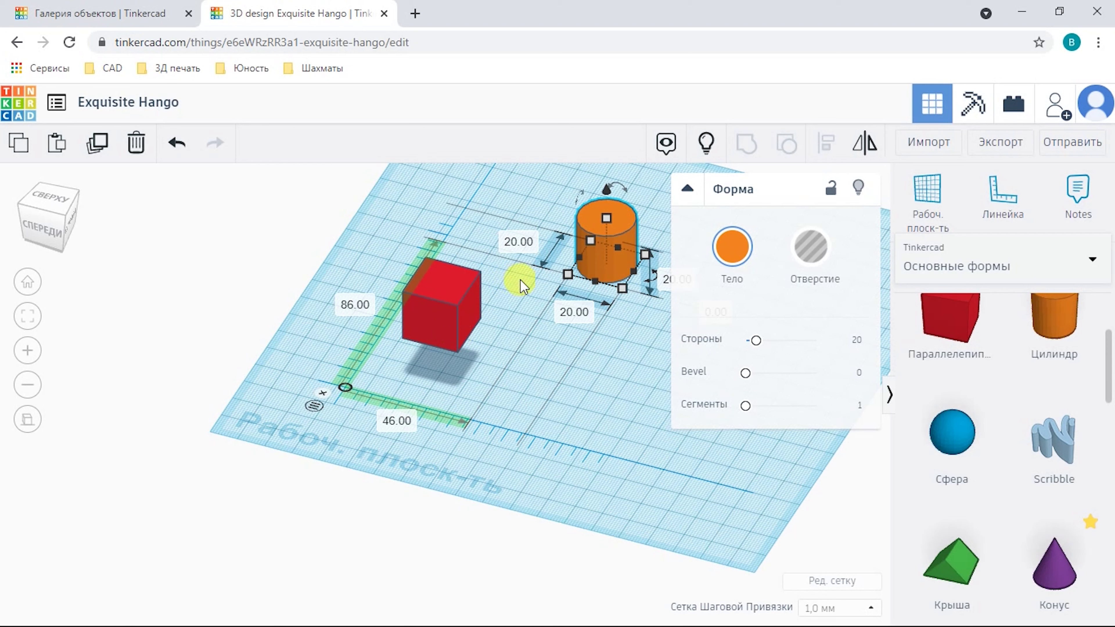
- Delete the raised red box and move the orange cylinder toward the middle of the workplane
{"action": "left_click", "coordinate": [453, 296]}
{"action": "key", "text": "Delete"}
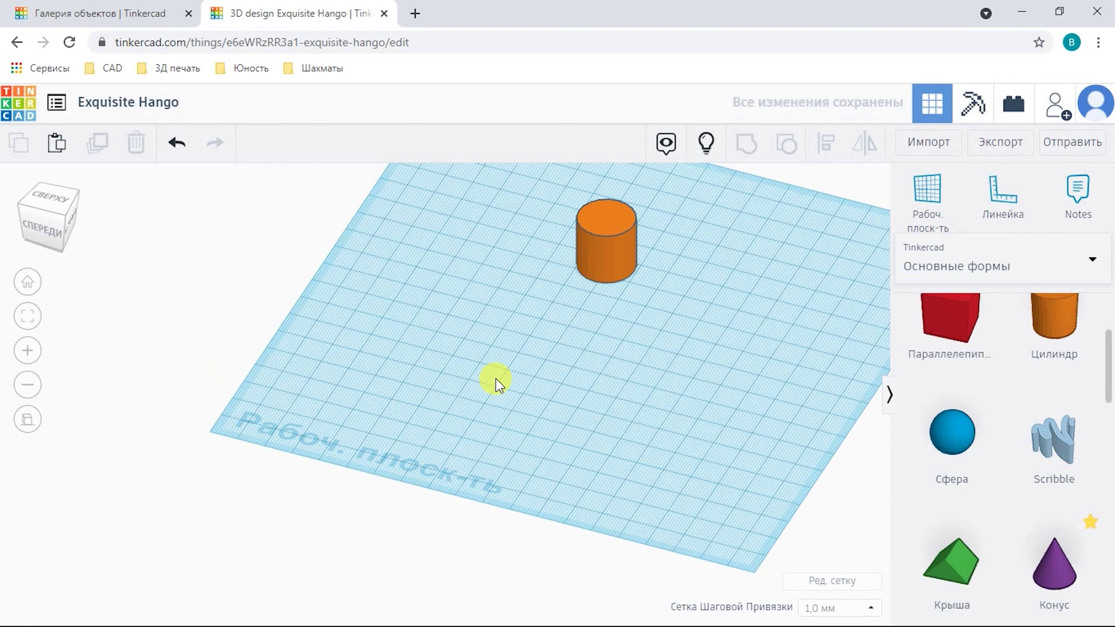
{"action": "scroll", "coordinate": [496, 379], "scroll_direction": "down", "scroll_amount": 3}
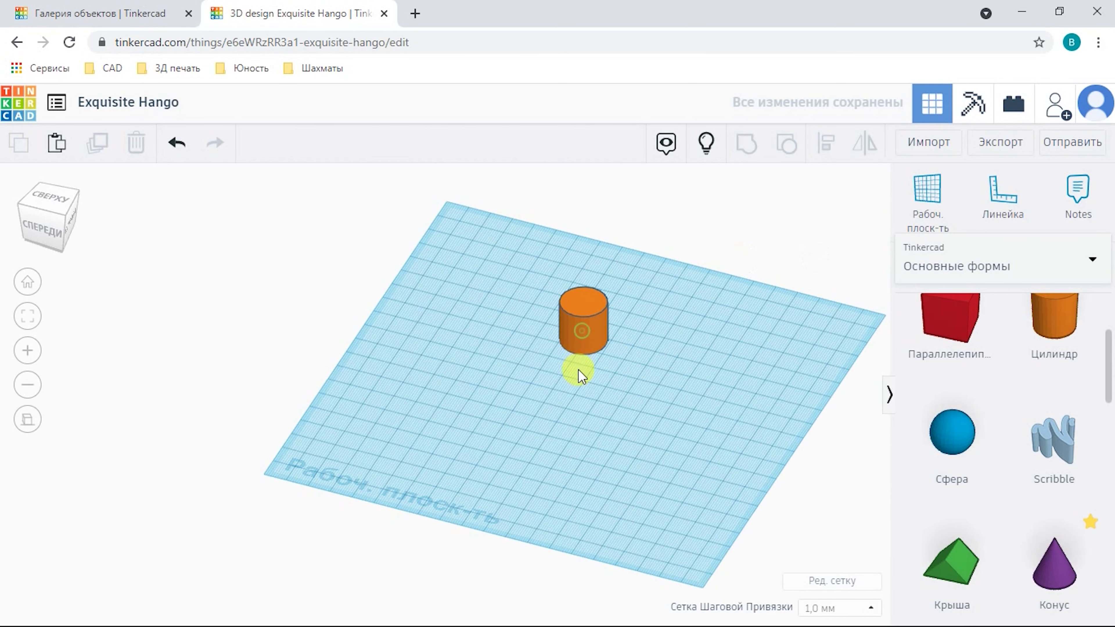
{"action": "left_click_drag", "start_coordinate": [579, 341], "coordinate": [556, 406]}
{"action": "scroll", "coordinate": [615, 453], "scroll_direction": "down", "scroll_amount": 2}
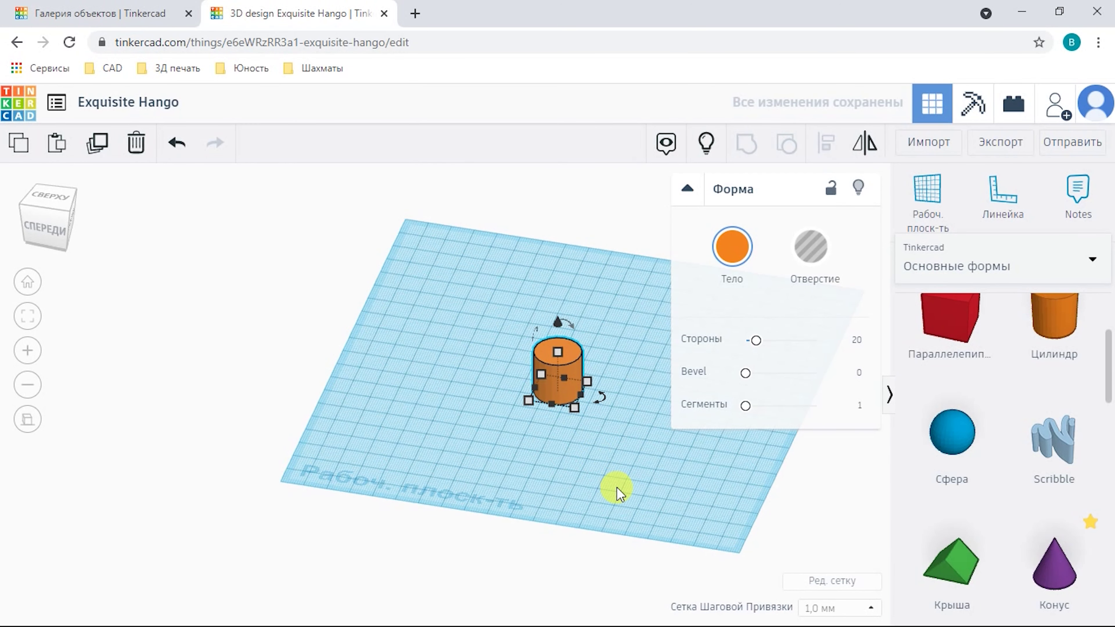
- Place a red box beside the orange cylinder and stretch the cylinder's height to about 85 mm
{"action": "left_click_drag", "start_coordinate": [965, 325], "coordinate": [496, 380]}
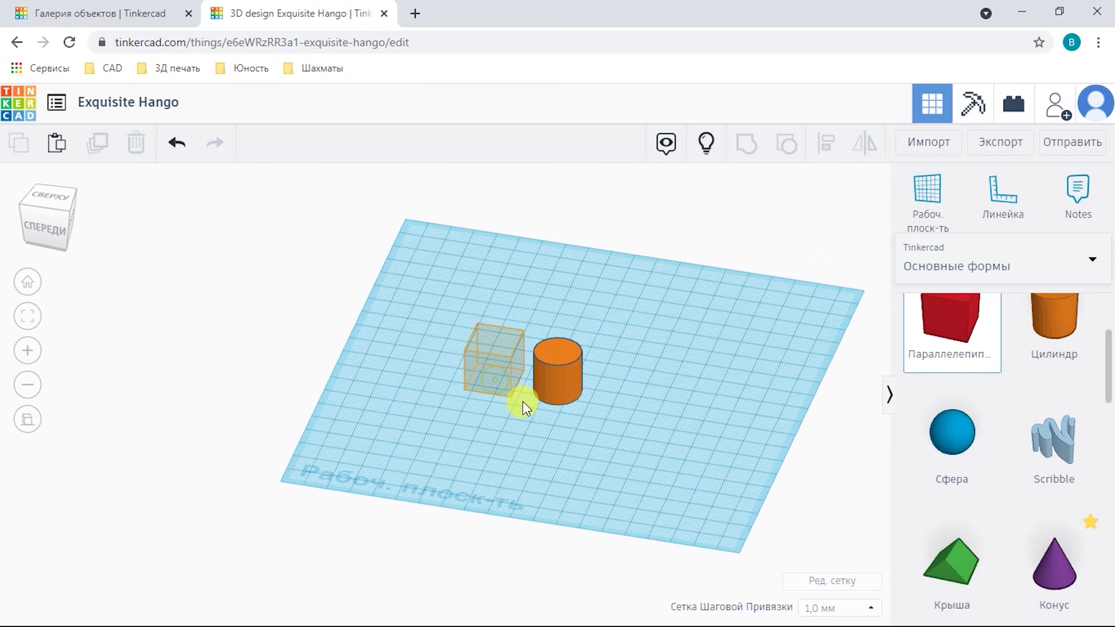
{"action": "right_click_drag", "start_coordinate": [531, 434], "coordinate": [572, 490]}
{"action": "left_click_drag", "start_coordinate": [568, 360], "coordinate": [586, 189]}
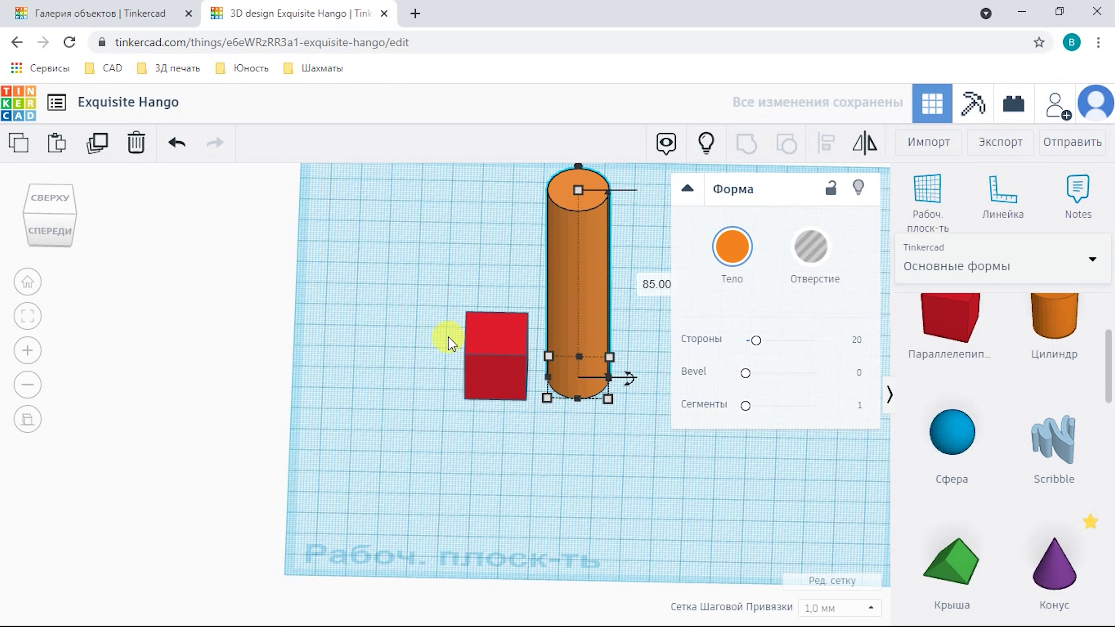
- Select the red box and tall cylinder together and shrink their combined footprint to about 16 mm deep
{"action": "left_click_drag", "start_coordinate": [439, 241], "coordinate": [606, 448]}
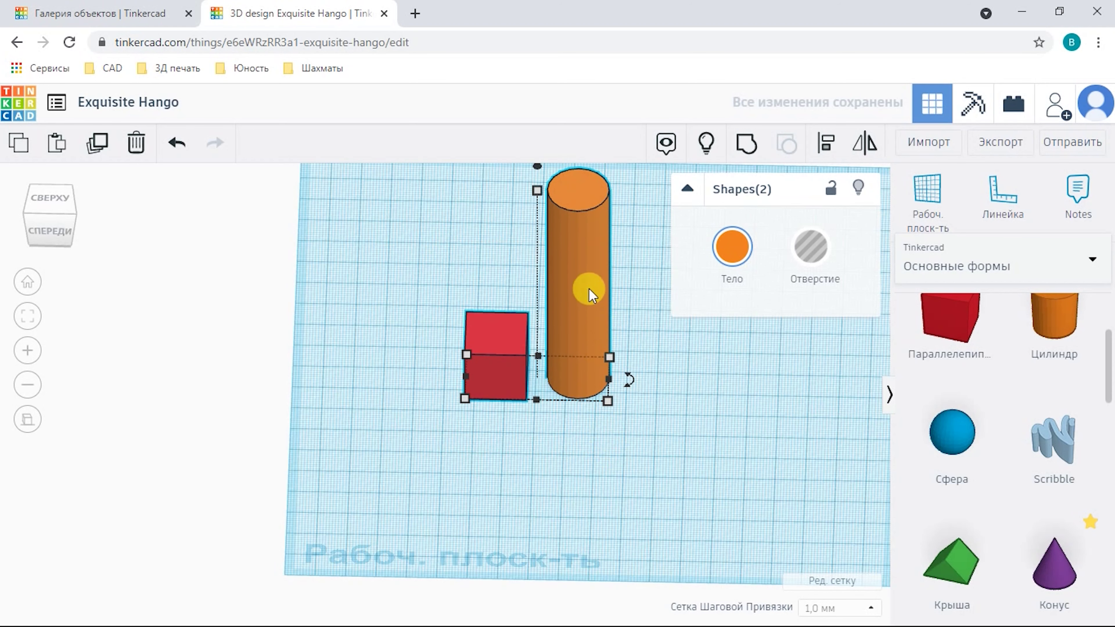
{"action": "left_click_drag", "start_coordinate": [610, 398], "coordinate": [594, 393]}
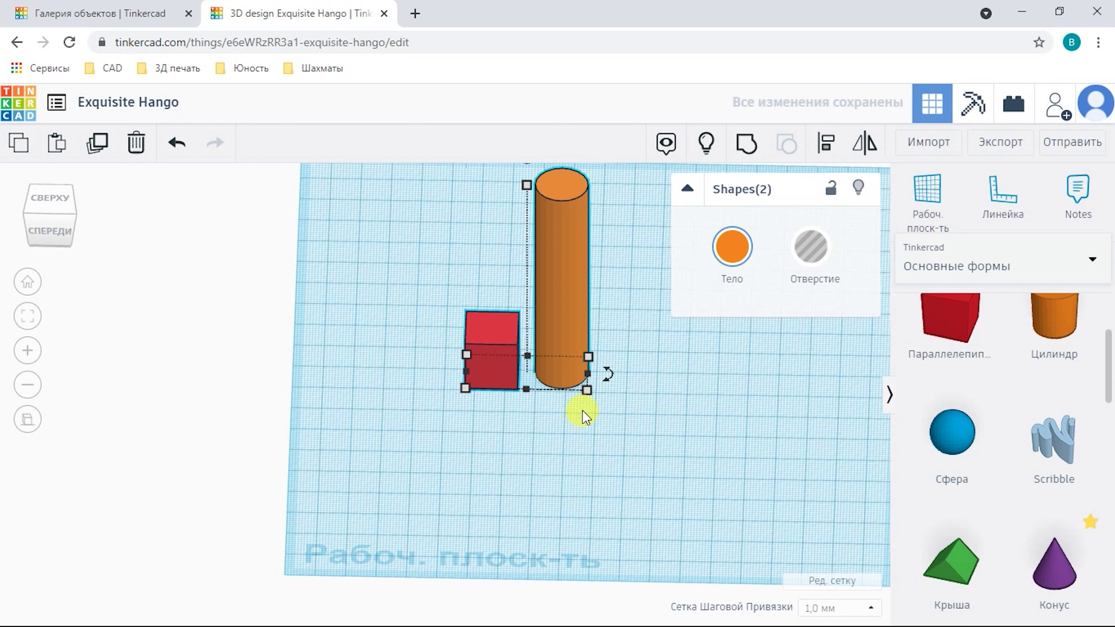
{"action": "left_click", "coordinate": [526, 389]}
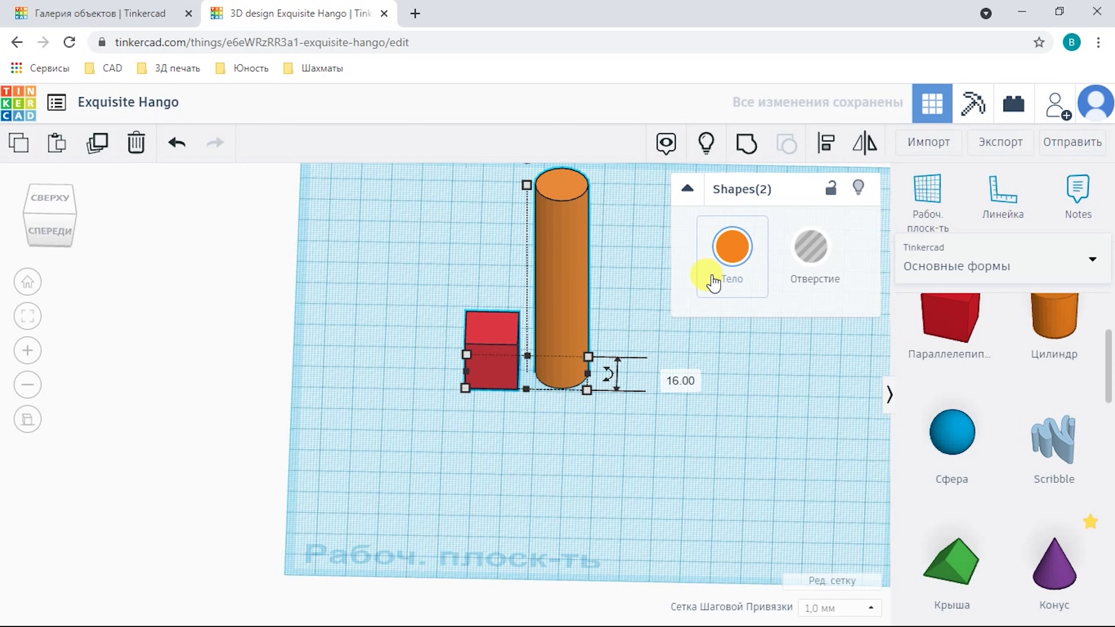
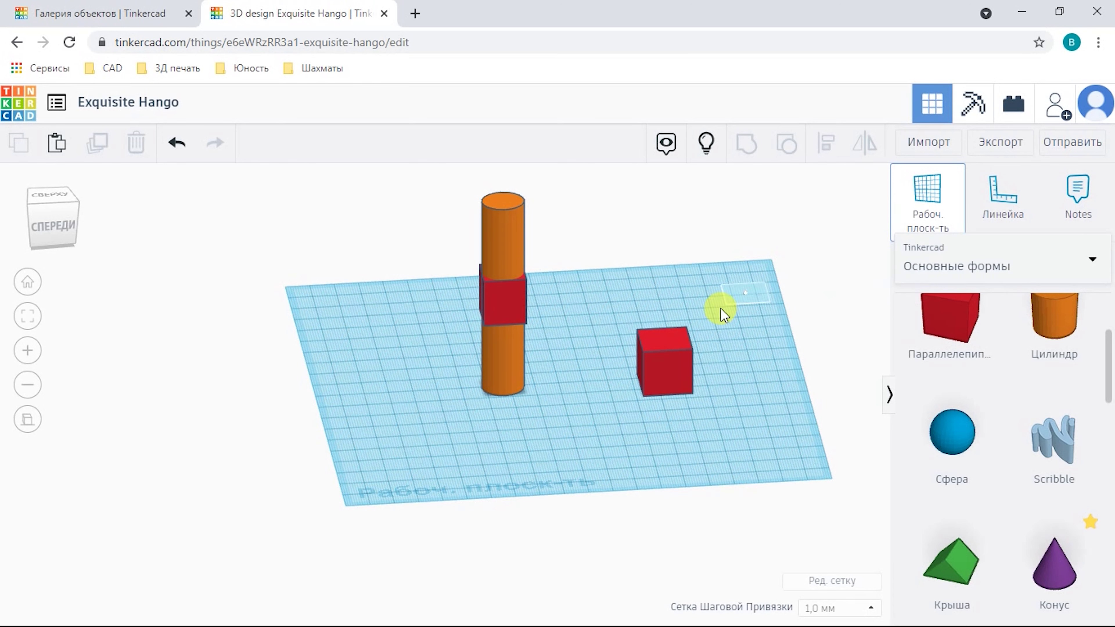
- Set the workplane on the top face of the separate red box and place a blue sphere on that face
{"action": "scroll", "coordinate": [669, 343], "scroll_direction": "up", "scroll_amount": 2}
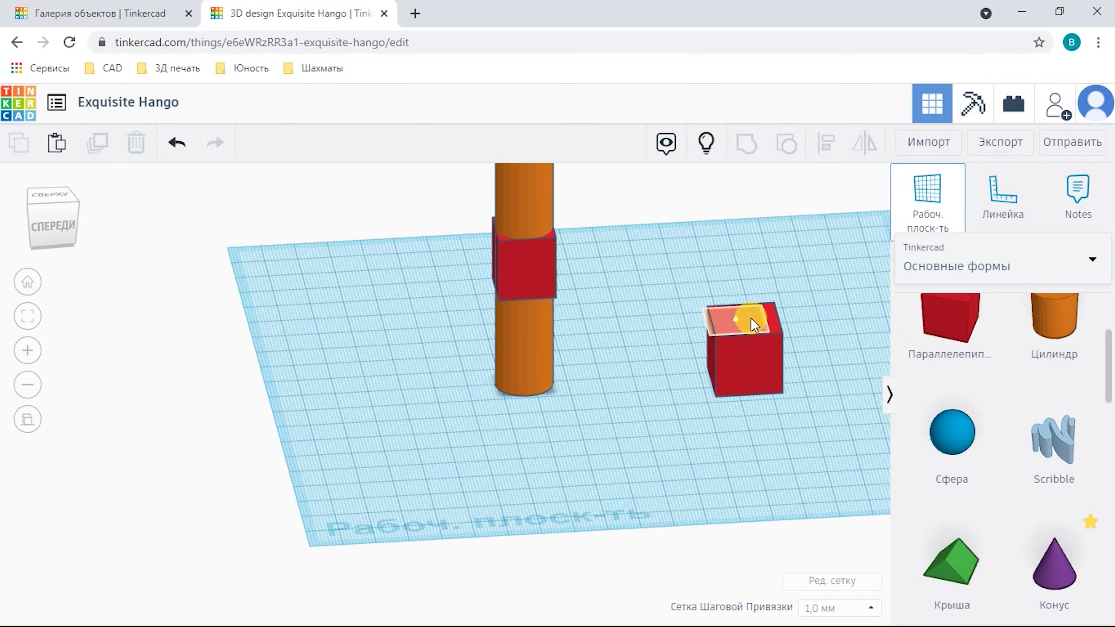
{"action": "left_click", "coordinate": [749, 318]}
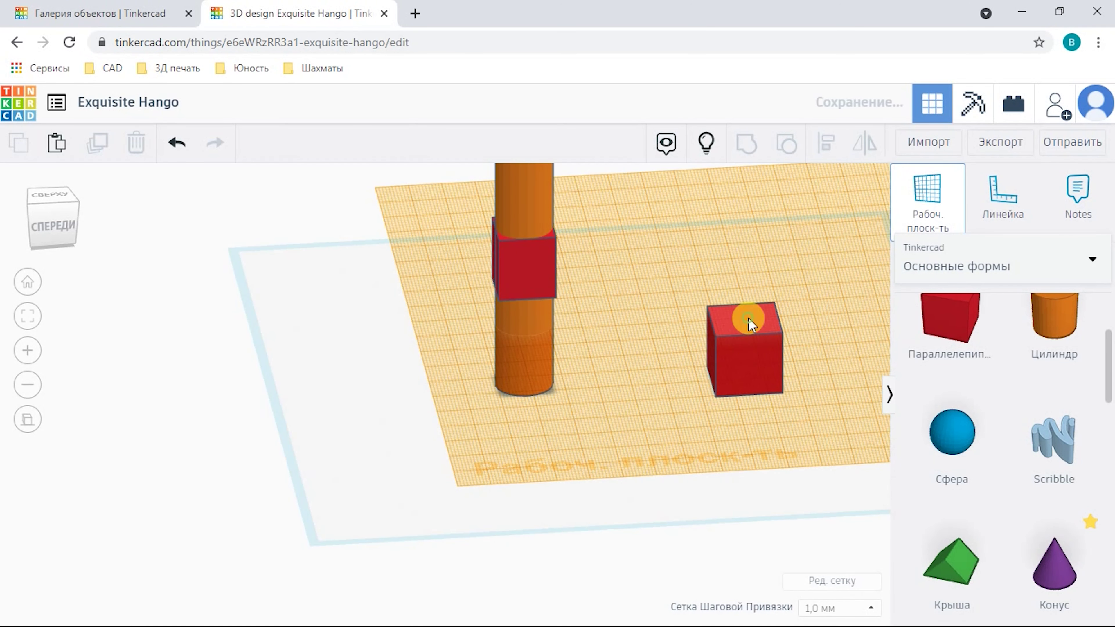
{"action": "right_click_drag", "start_coordinate": [751, 466], "coordinate": [592, 461]}
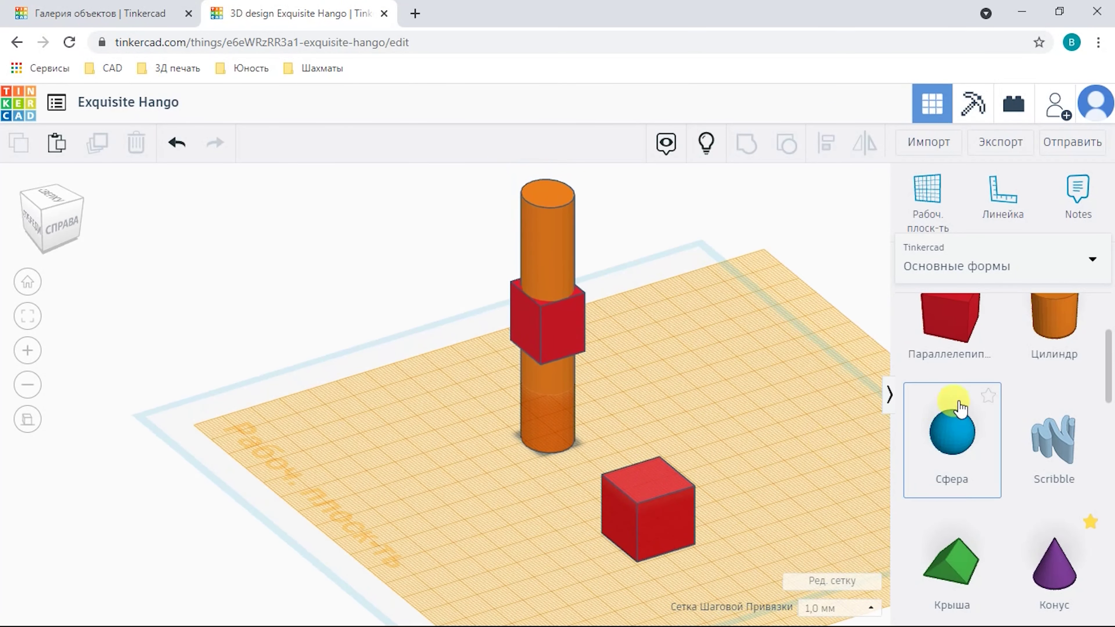
{"action": "left_click_drag", "start_coordinate": [950, 430], "coordinate": [648, 481]}
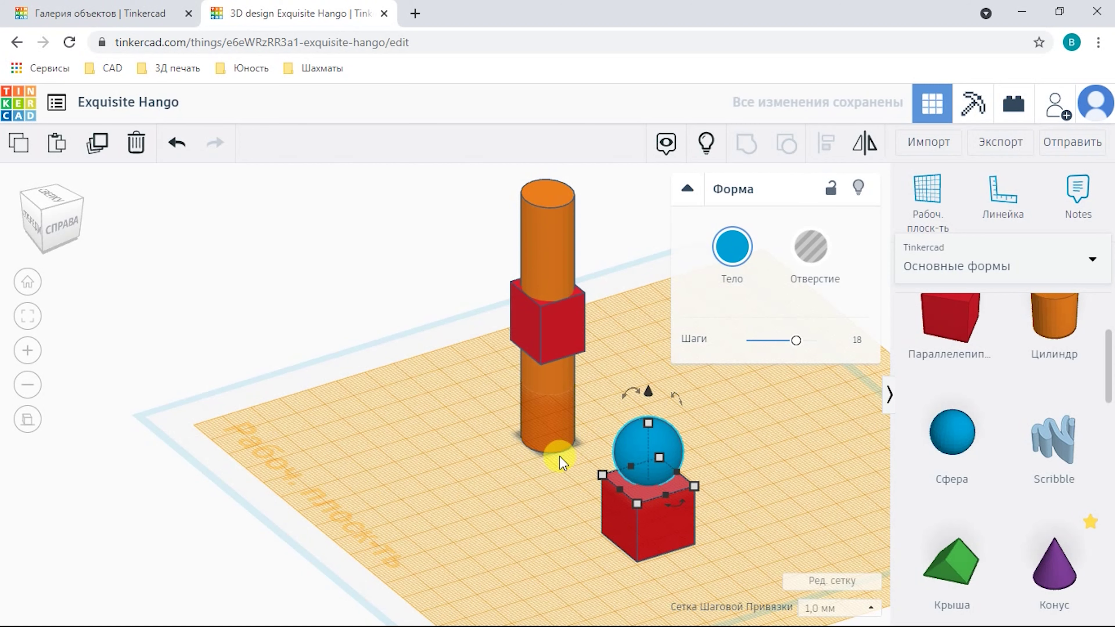
{"action": "left_click", "coordinate": [540, 505]}
- Set the workplane on the side face of the box under the sphere and attach an orange cylinder to that face
{"action": "right_click_drag", "start_coordinate": [540, 505], "coordinate": [624, 481]}
{"action": "left_click", "coordinate": [926, 189]}
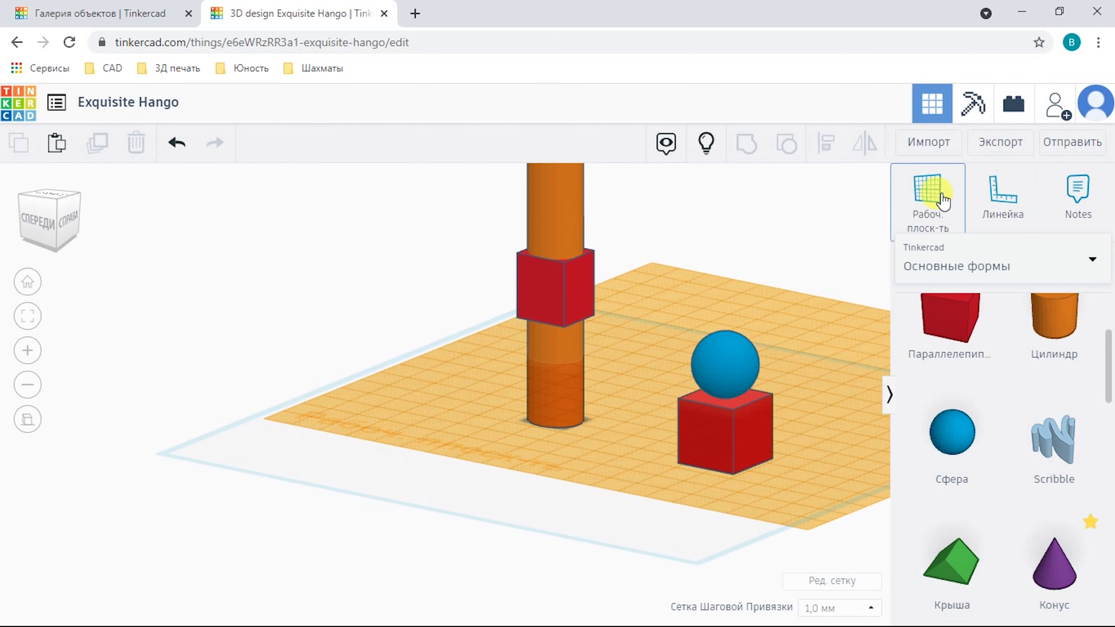
{"action": "left_click", "coordinate": [758, 436]}
{"action": "mouse_move", "coordinate": [515, 484]}
{"action": "right_mouse_down"}
{"action": "mouse_move", "coordinate": [709, 480]}
{"action": "mouse_move", "coordinate": [579, 499]}
{"action": "mouse_move", "coordinate": [724, 496]}
{"action": "right_mouse_up"}
{"action": "mouse_move", "coordinate": [633, 448]}
{"action": "right_mouse_down"}
{"action": "mouse_move", "coordinate": [612, 461]}
{"action": "mouse_move", "coordinate": [574, 450]}
{"action": "mouse_move", "coordinate": [584, 448]}
{"action": "right_mouse_up"}
{"action": "left_click_drag", "start_coordinate": [1058, 320], "coordinate": [745, 457]}
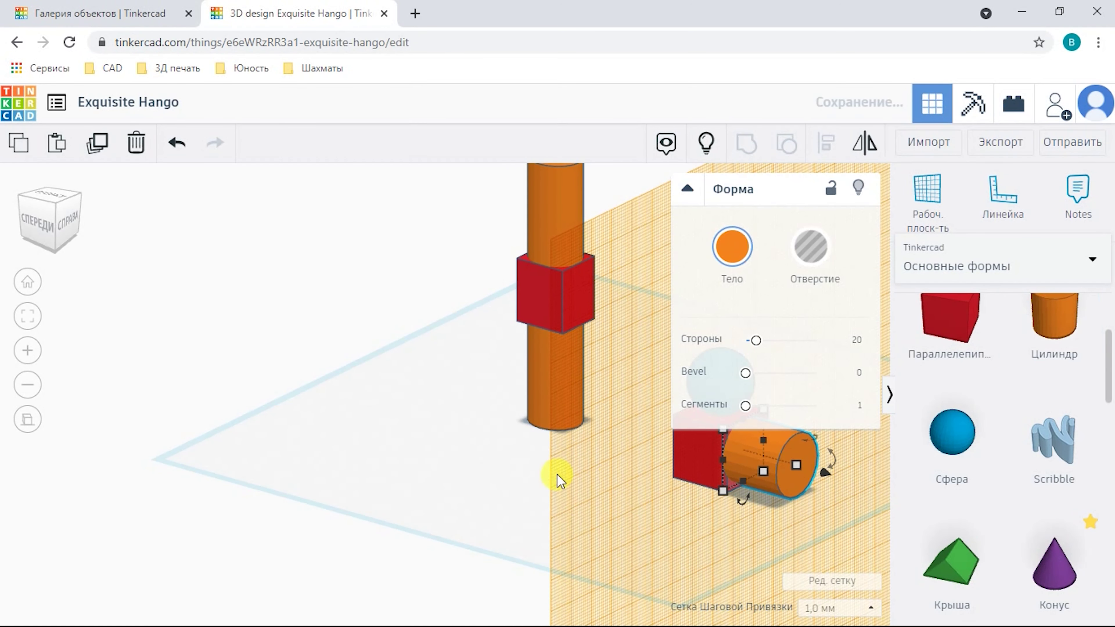
{"action": "mouse_move", "coordinate": [516, 465]}
{"action": "right_mouse_down"}
{"action": "mouse_move", "coordinate": [577, 478]}
{"action": "mouse_move", "coordinate": [709, 461]}
{"action": "mouse_move", "coordinate": [566, 462]}
{"action": "mouse_move", "coordinate": [523, 450]}
{"action": "mouse_move", "coordinate": [520, 473]}
{"action": "mouse_move", "coordinate": [530, 458]}
{"action": "right_mouse_up"}
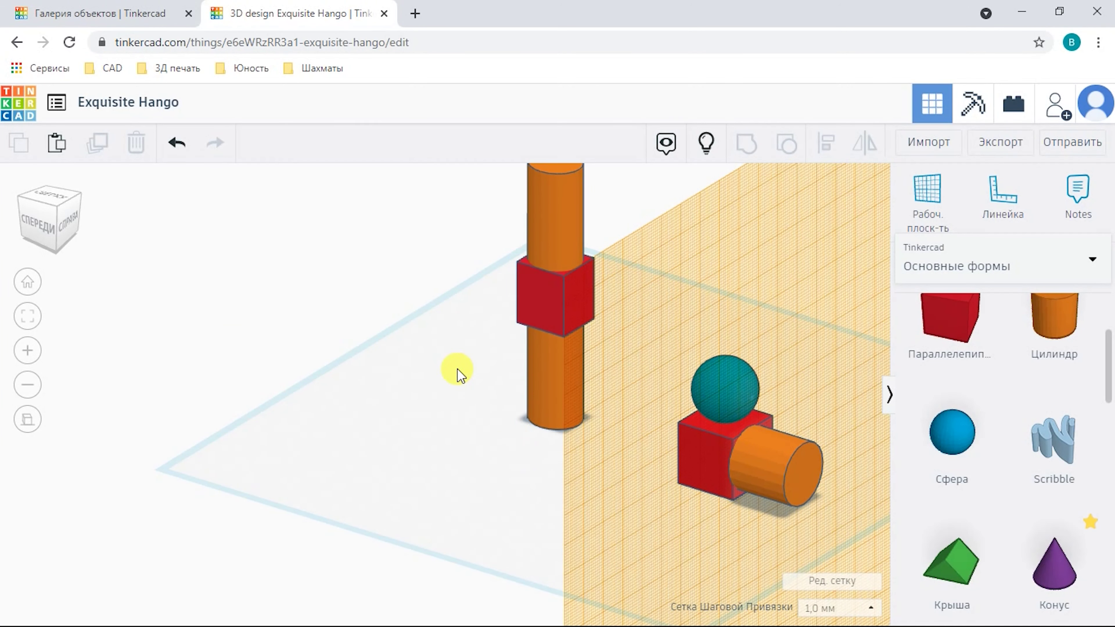
- Return the workplane from the box's side face to the original base grid
{"action": "left_click", "coordinate": [927, 193]}
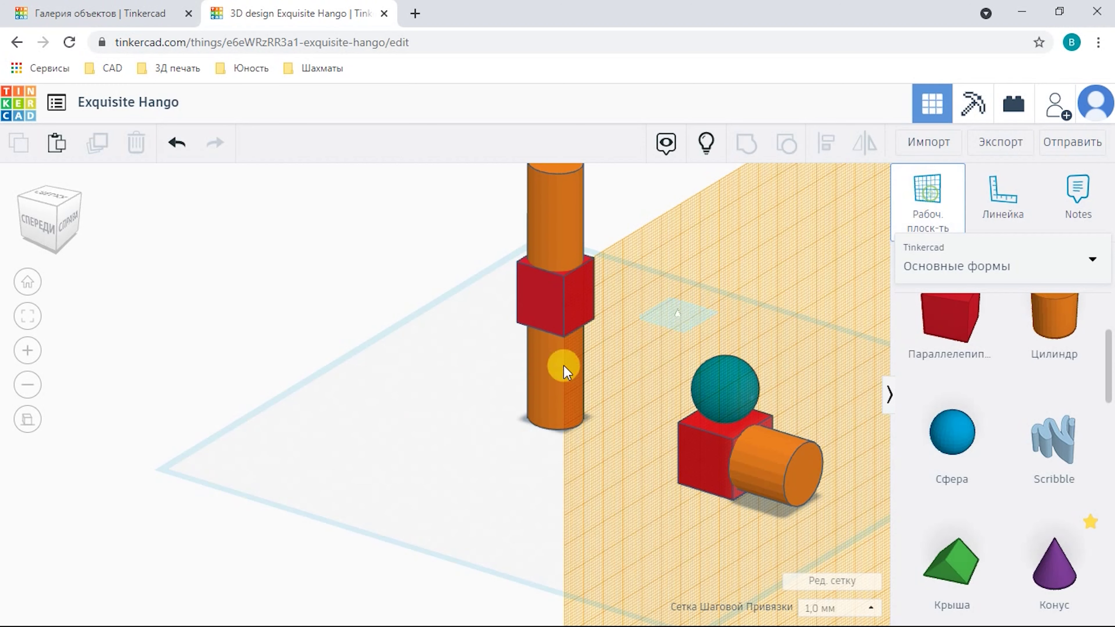
{"action": "left_click", "coordinate": [432, 431]}
{"action": "right_click_drag", "start_coordinate": [462, 446], "coordinate": [579, 443]}
{"action": "scroll", "coordinate": [579, 444], "scroll_direction": "down", "scroll_amount": 2}
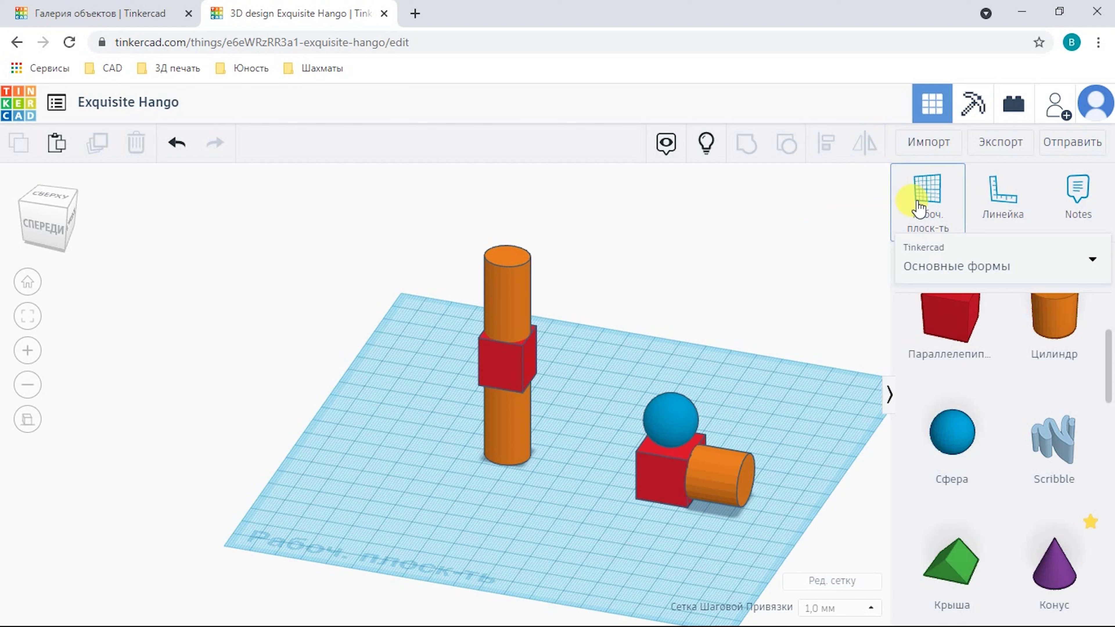
- Add a note on the workplane behind the blue sphere with the text "Проект не закончен"
{"action": "left_click", "coordinate": [1080, 202]}
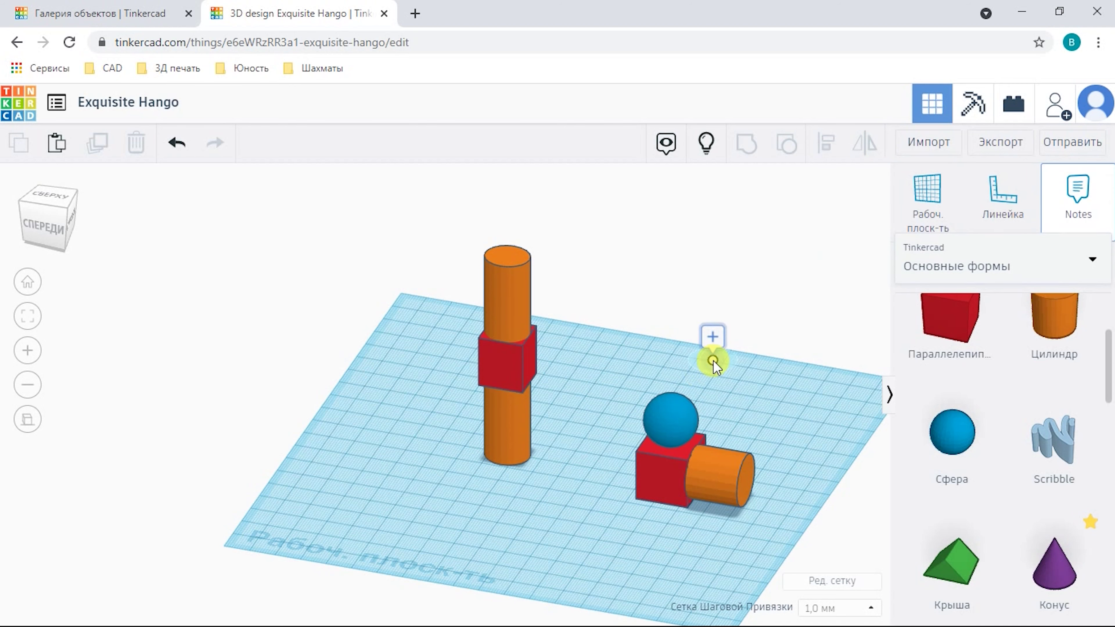
{"action": "left_click", "coordinate": [713, 361]}
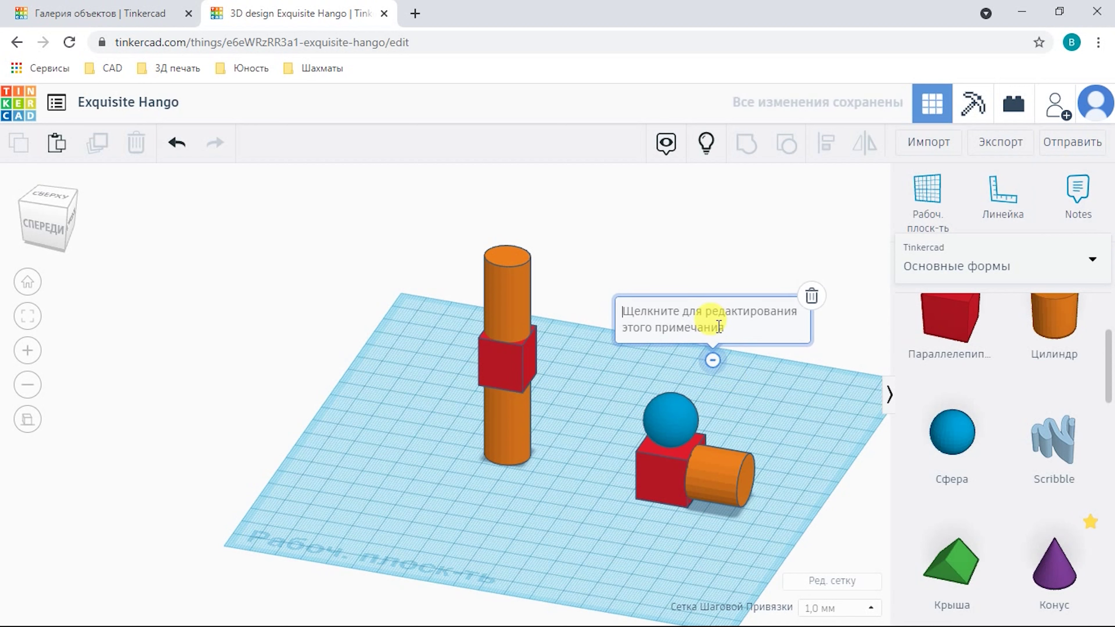
{"action": "type", "text": "D"}
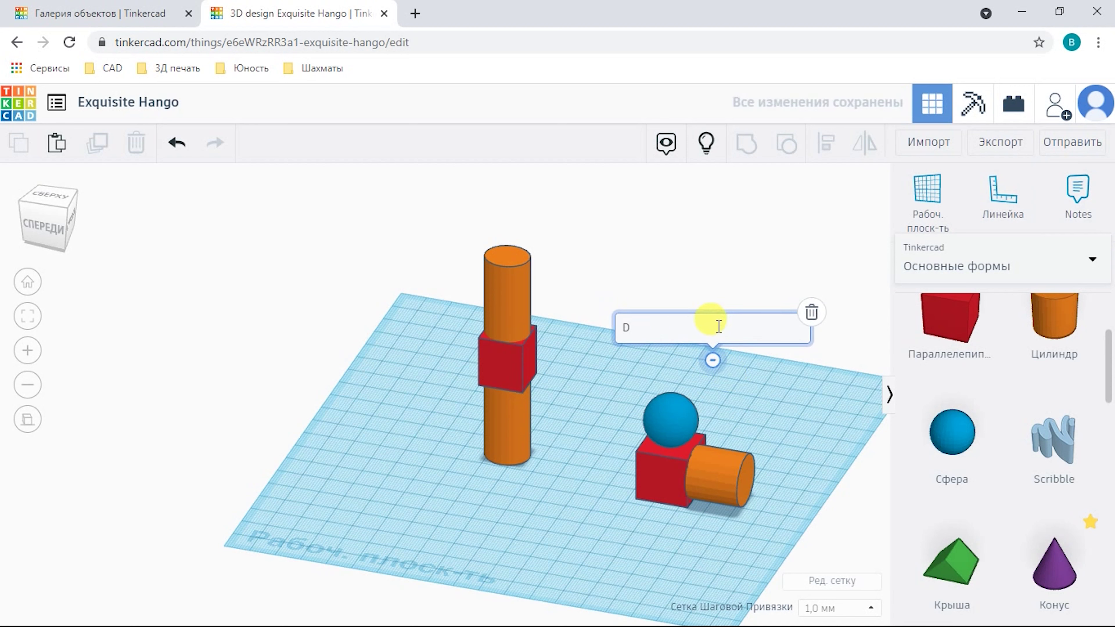
{"action": "key", "text": "BackSpace"}
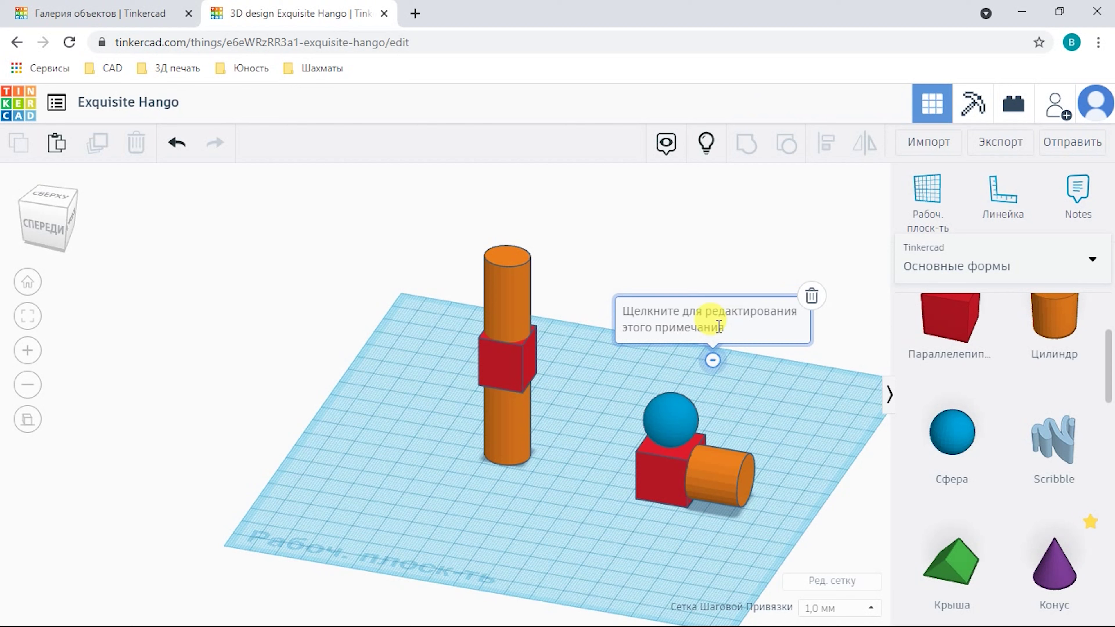
{"action": "type", "text": "Проект не закончен"}
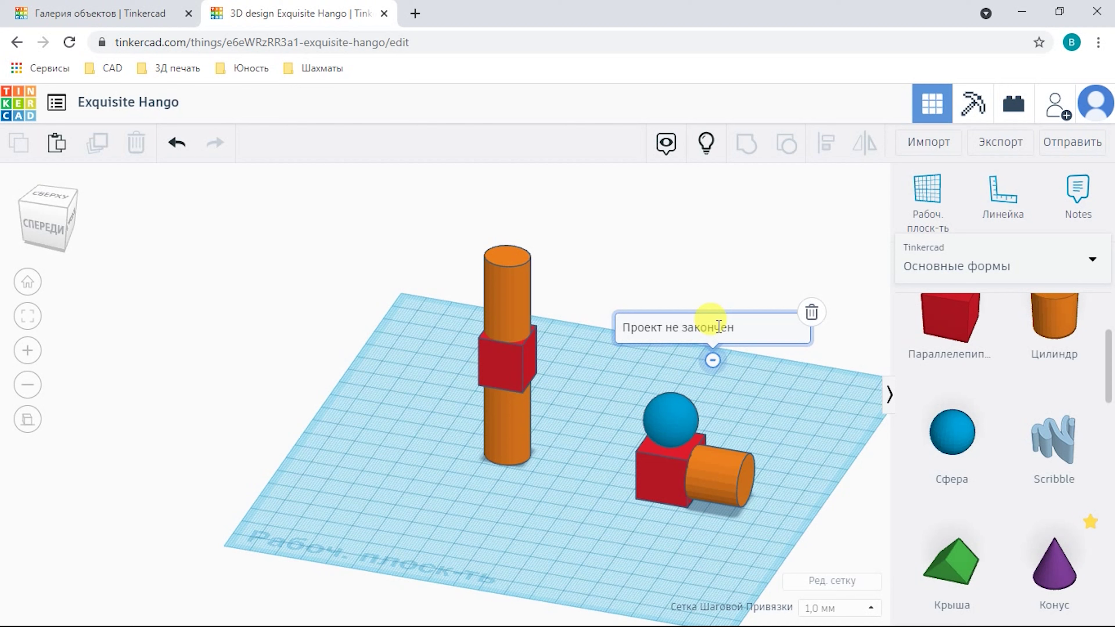
{"action": "left_click", "coordinate": [779, 398]}
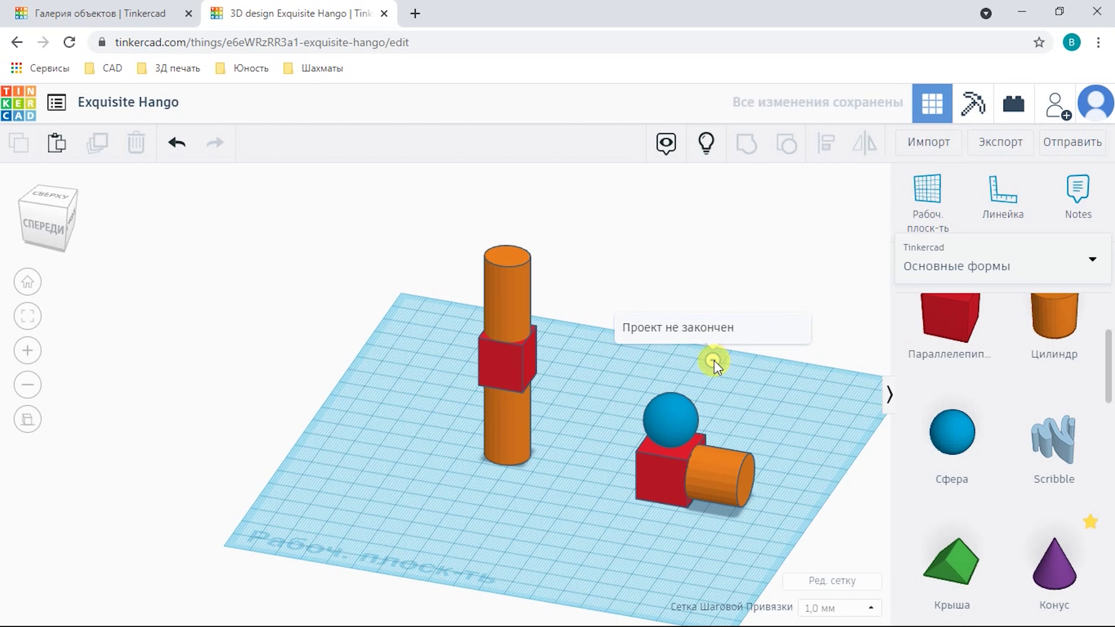
- Move the note from the workplane onto the top of the blue sphere
{"action": "left_click_drag", "start_coordinate": [714, 360], "coordinate": [670, 400]}
{"action": "scroll", "coordinate": [695, 404], "scroll_direction": "up", "scroll_amount": 2}
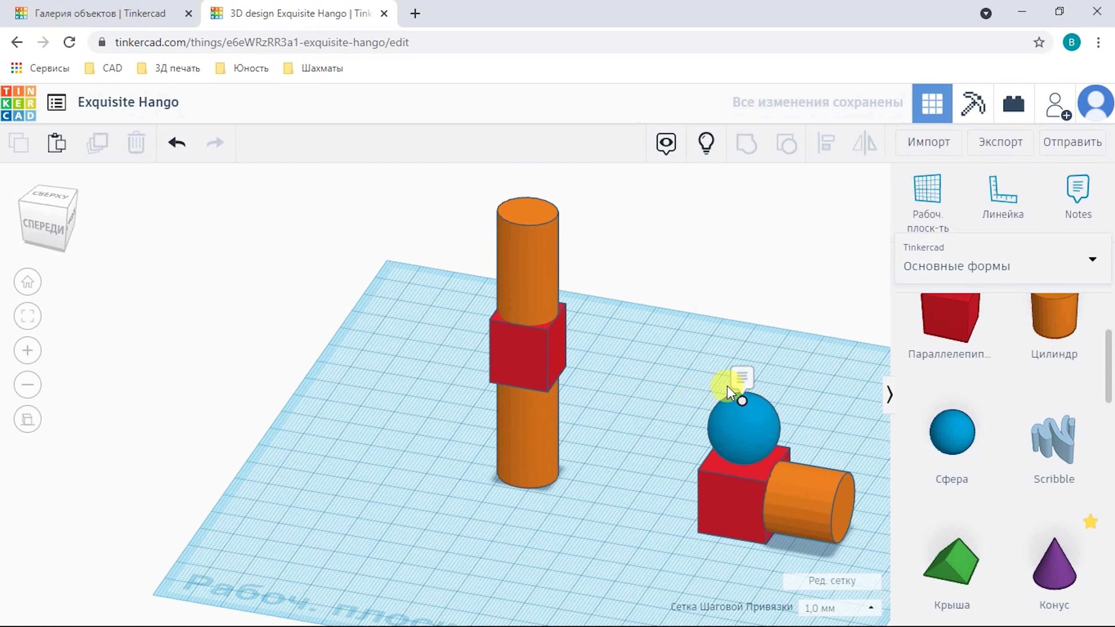
- Open the note on the blue sphere and delete it
{"action": "left_click", "coordinate": [741, 379]}
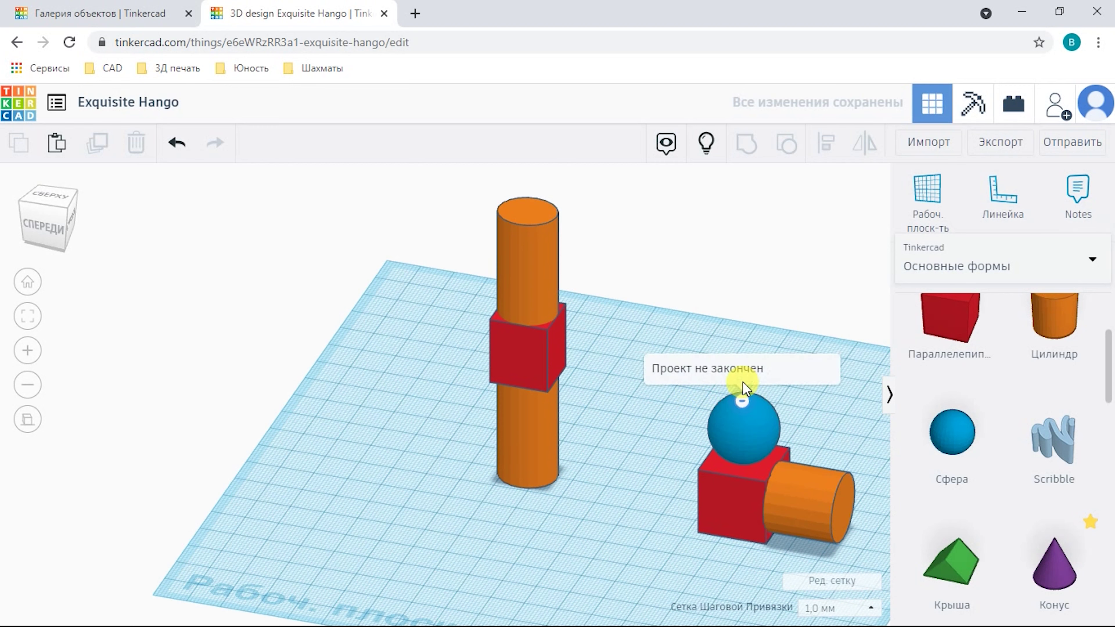
{"action": "left_click", "coordinate": [787, 364]}
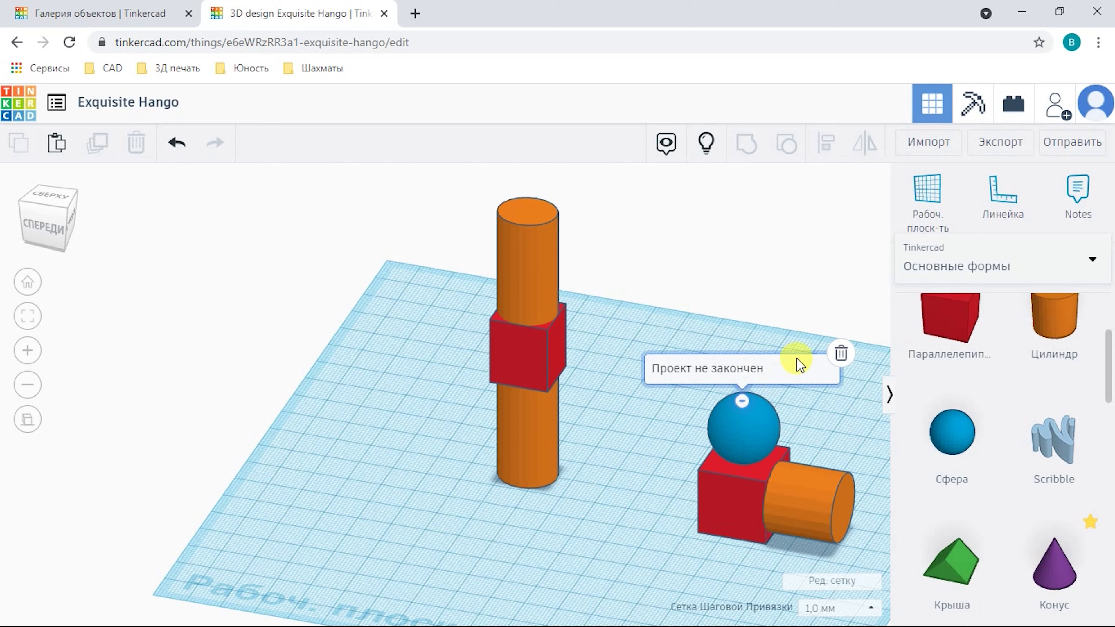
{"action": "left_click", "coordinate": [840, 354]}
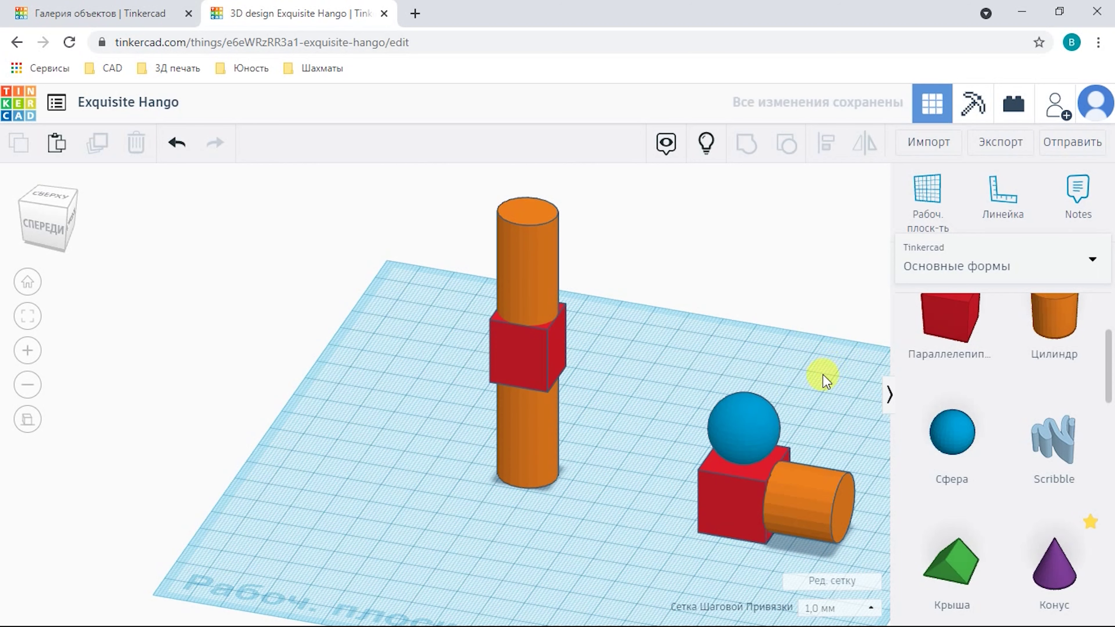
- Rename the design as "Проект"
{"action": "scroll", "coordinate": [796, 387], "scroll_direction": "down", "scroll_amount": 2}
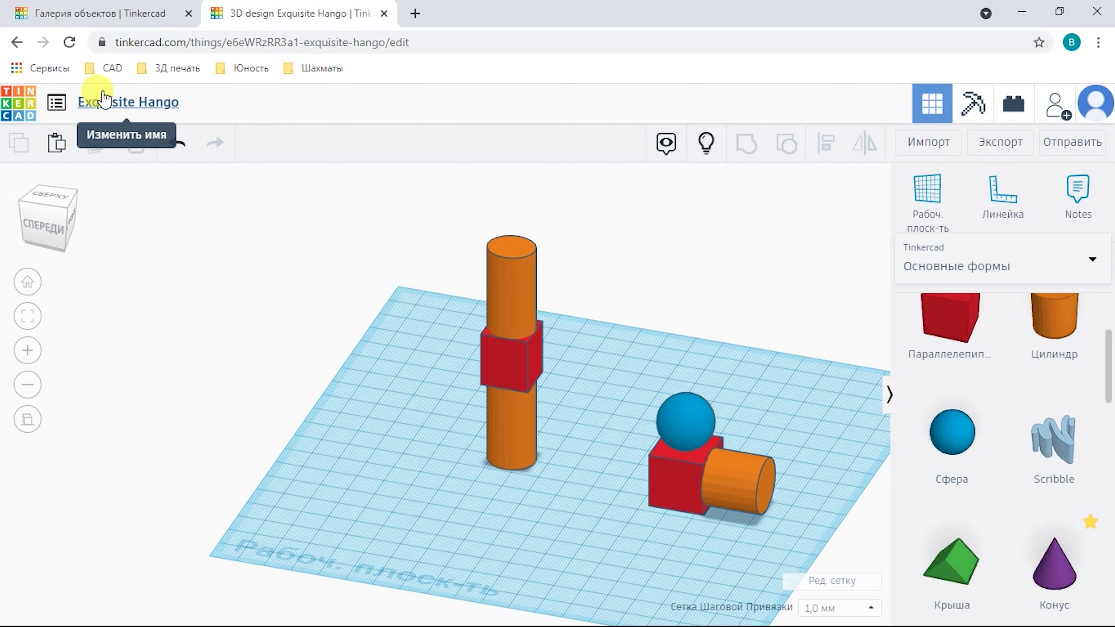
{"action": "left_click", "coordinate": [187, 103]}
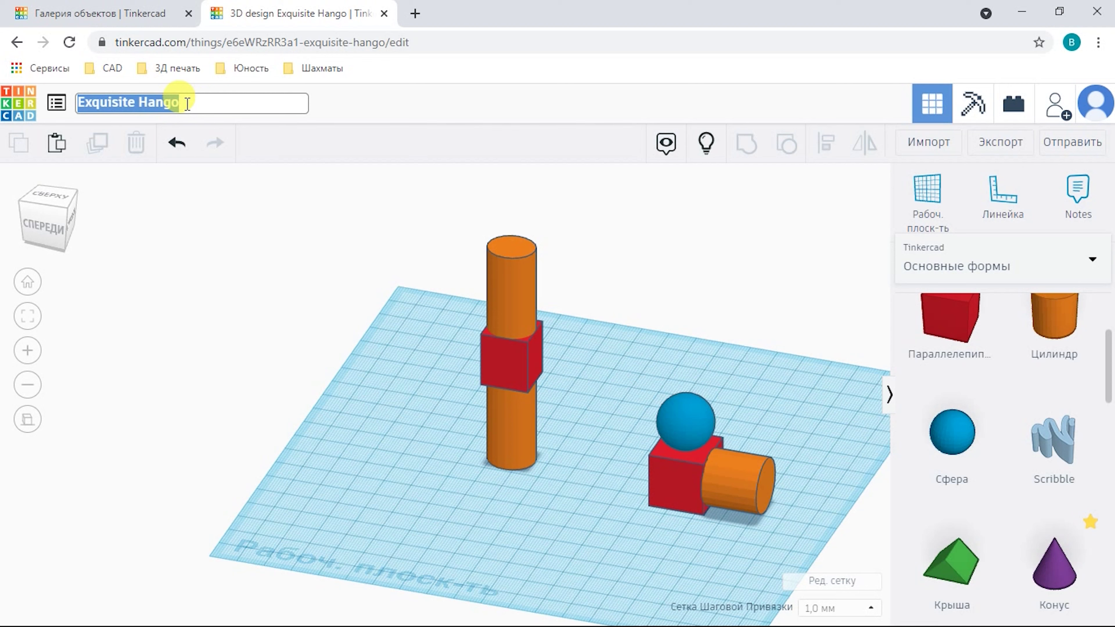
{"action": "type", "text": "Проект"}
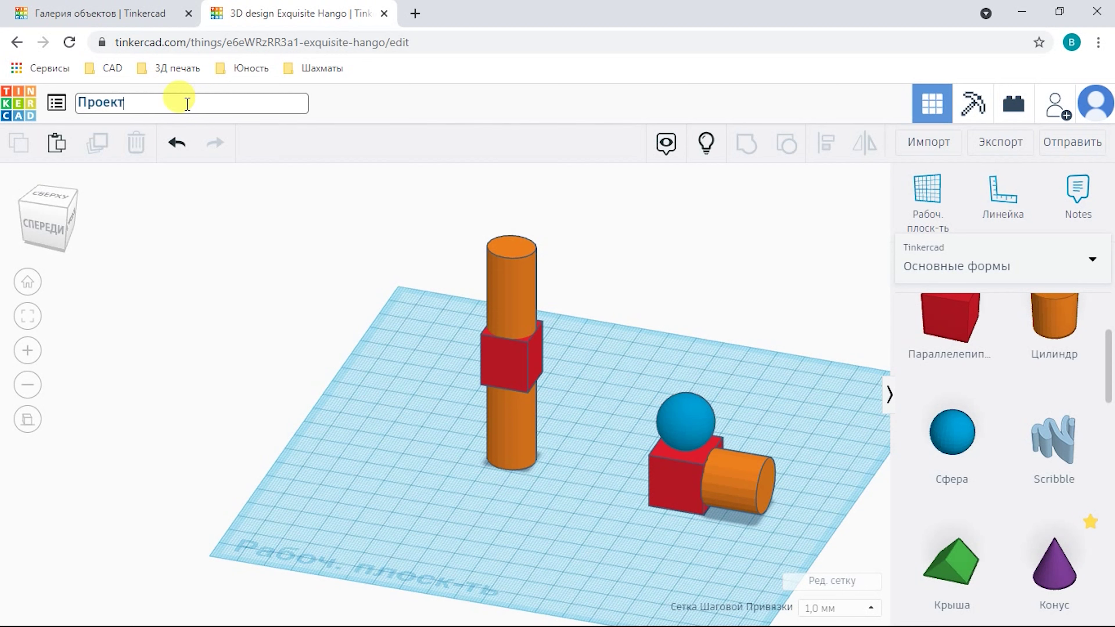
{"action": "key", "text": "Return"}
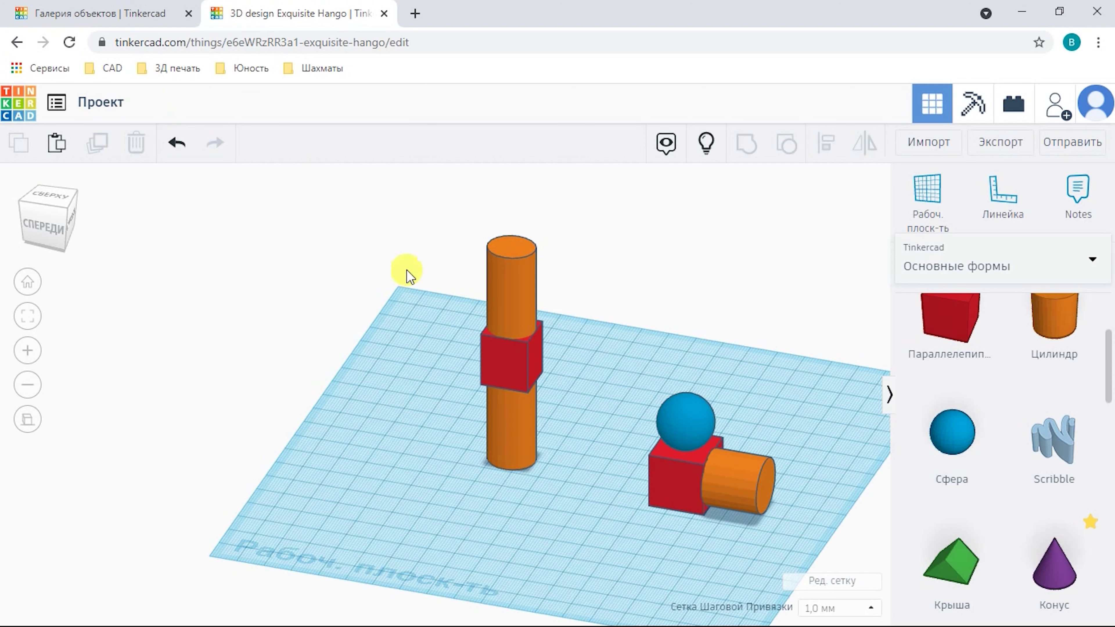
{"action": "scroll", "coordinate": [473, 334], "scroll_direction": "down", "scroll_amount": 2}
{"action": "right_click_drag", "start_coordinate": [619, 383], "coordinate": [525, 398]}
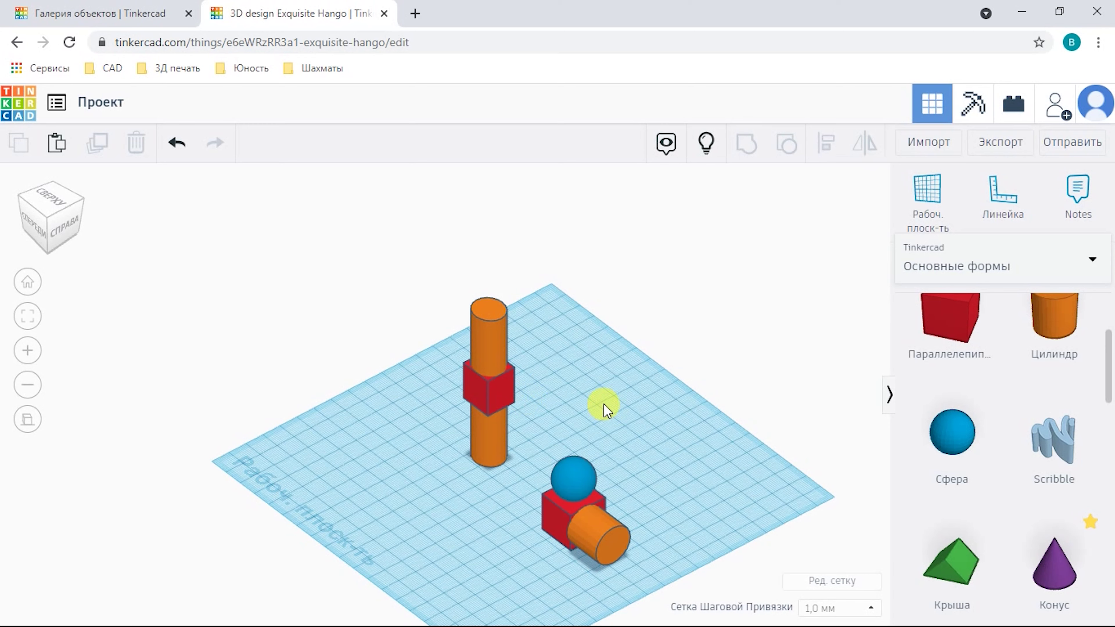
- Delete all the shapes on the workplane, including the sphere group and the stacked cylinder column
{"action": "mouse_move", "coordinate": [603, 417]}
{"action": "right_mouse_down"}
{"action": "mouse_move", "coordinate": [615, 384]}
{"action": "mouse_move", "coordinate": [627, 399]}
{"action": "mouse_move", "coordinate": [589, 422]}
{"action": "right_mouse_up"}
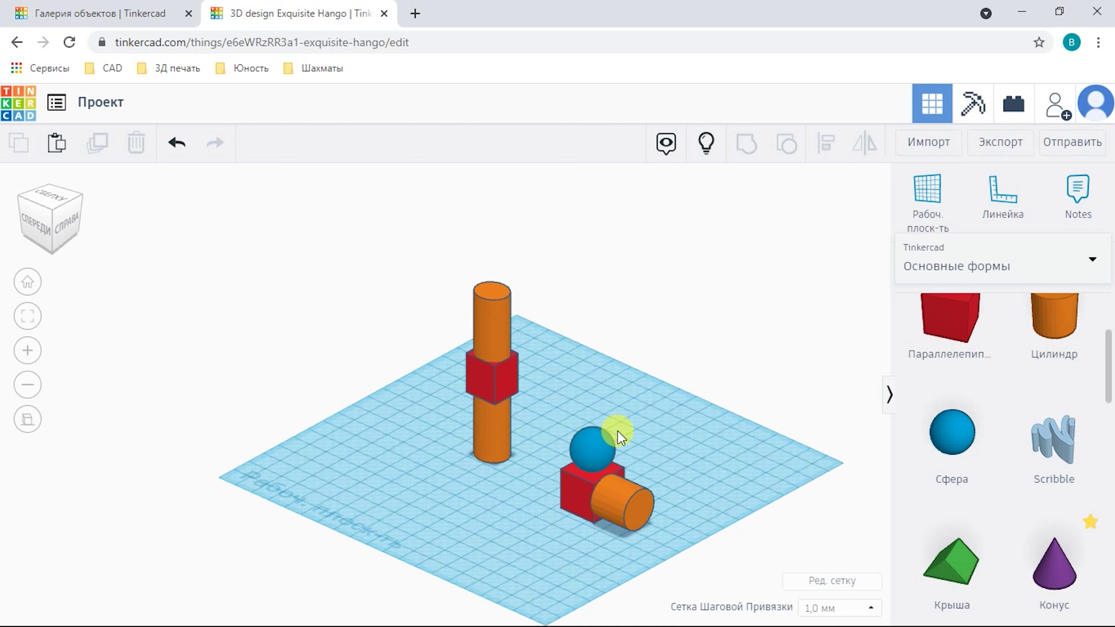
{"action": "left_click_drag", "start_coordinate": [531, 435], "coordinate": [669, 550]}
{"action": "key", "text": "Delete"}
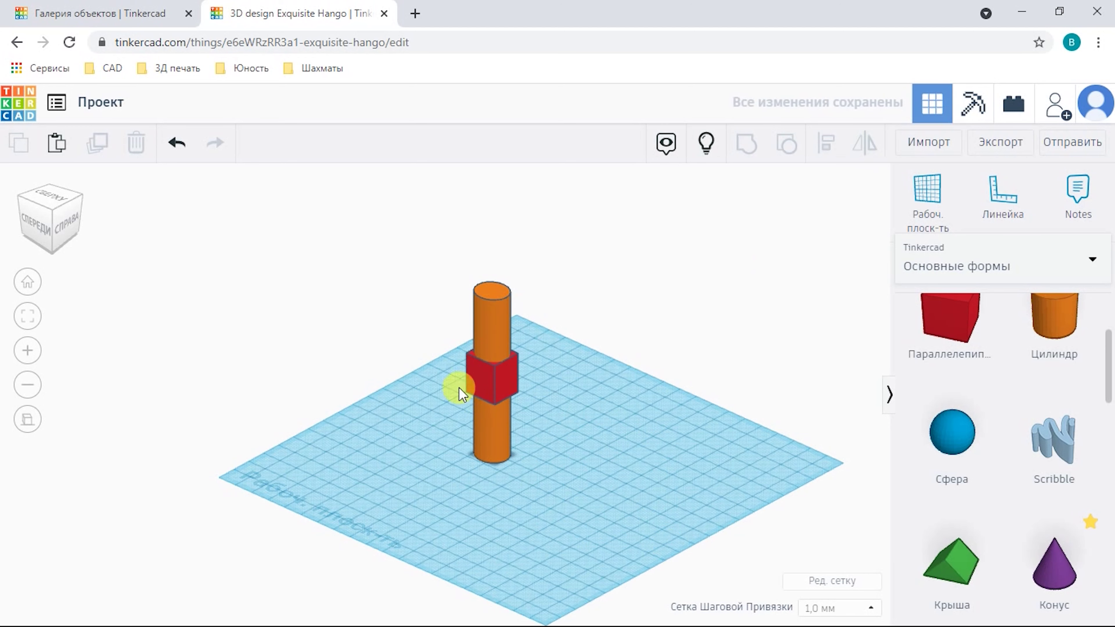
{"action": "left_click_drag", "start_coordinate": [530, 476], "coordinate": [567, 482]}
{"action": "key", "text": "Delete"}
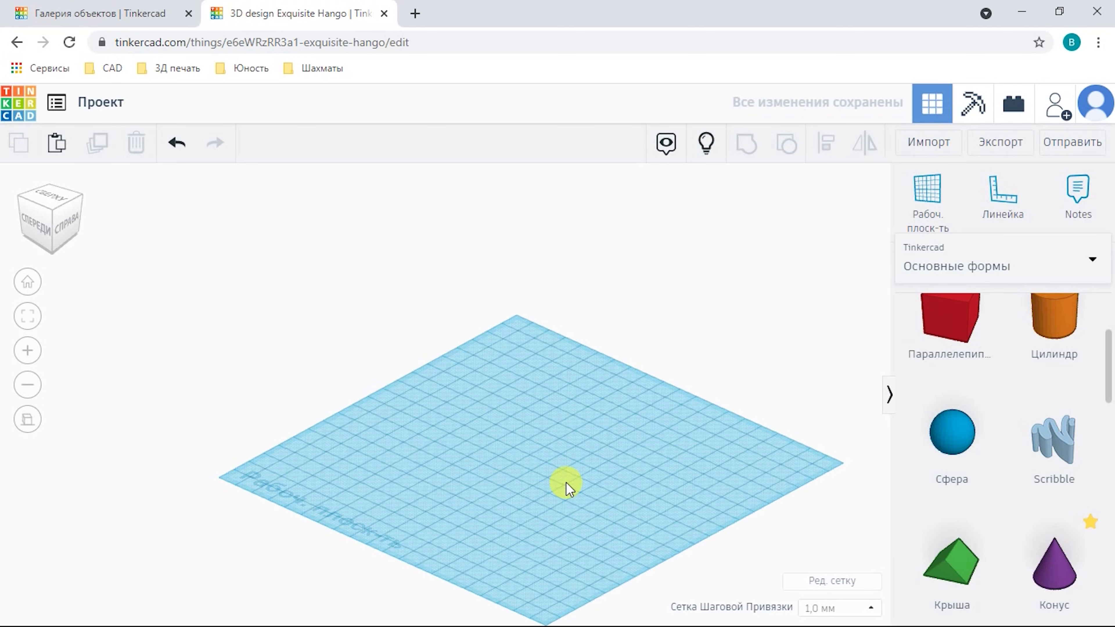
- Place a Scribble shape from the basic shapes library in the middle of the empty workplane
{"action": "right_click_drag", "start_coordinate": [478, 348], "coordinate": [100, 256]}
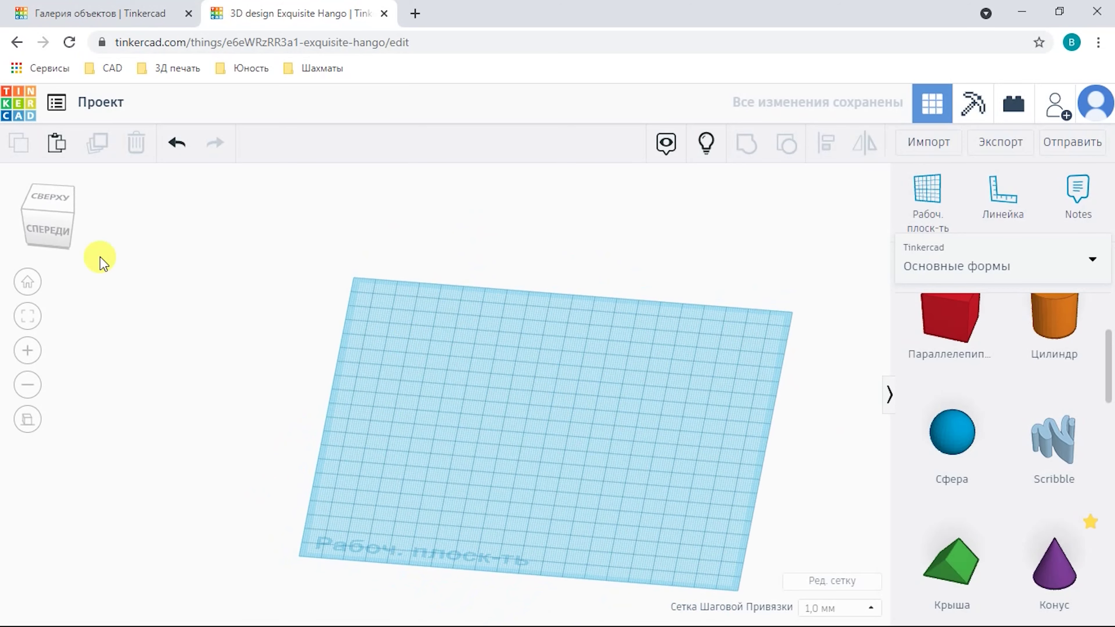
{"action": "left_click", "coordinate": [22, 286]}
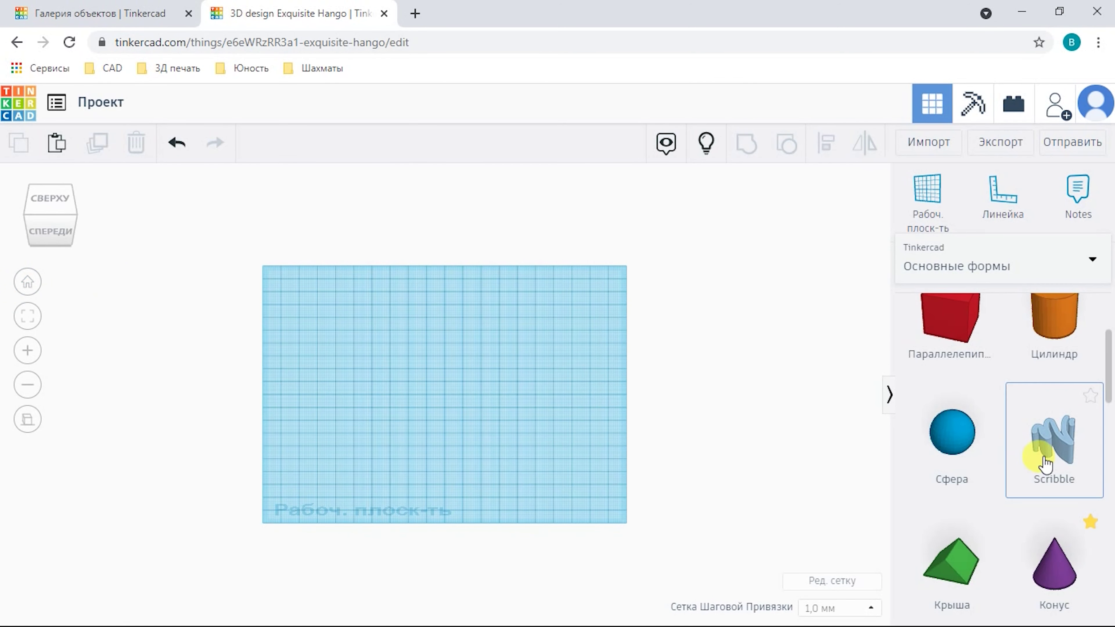
{"action": "scroll", "coordinate": [1052, 462], "scroll_direction": "down", "scroll_amount": 1}
{"action": "scroll", "coordinate": [1053, 461], "scroll_direction": "down", "scroll_amount": 3}
{"action": "scroll", "coordinate": [1053, 461], "scroll_direction": "down", "scroll_amount": 5}
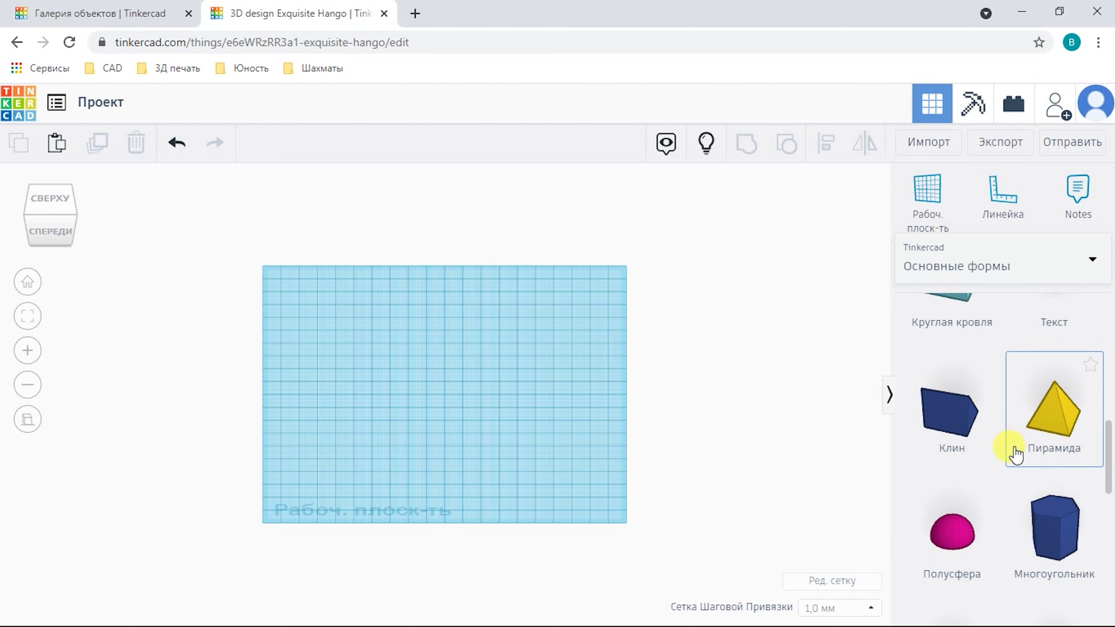
{"action": "scroll", "coordinate": [1013, 456], "scroll_direction": "up", "scroll_amount": 2}
{"action": "scroll", "coordinate": [1012, 456], "scroll_direction": "up", "scroll_amount": 2}
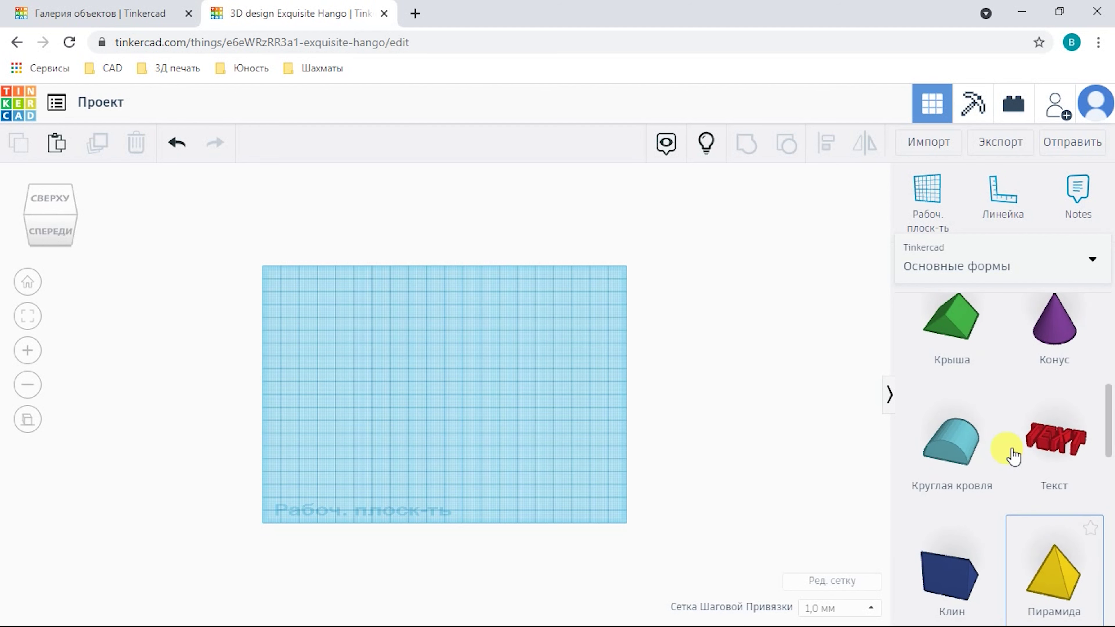
{"action": "scroll", "coordinate": [1044, 409], "scroll_direction": "up", "scroll_amount": 4}
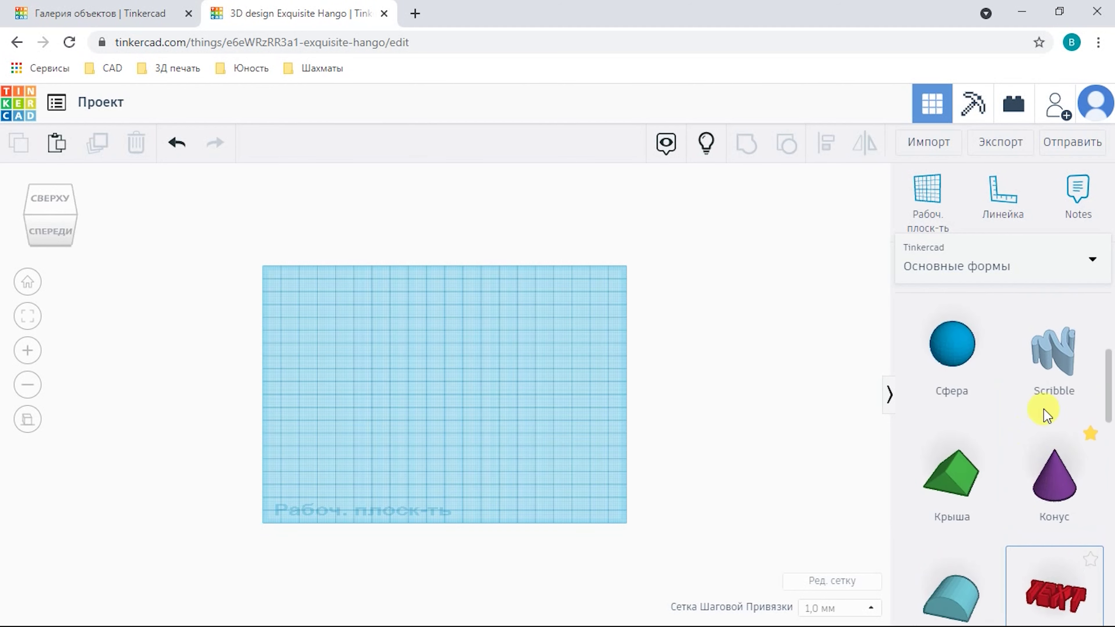
{"action": "mouse_move", "coordinate": [1040, 373]}
{"action": "left_mouse_down"}
{"action": "mouse_move", "coordinate": [645, 406]}
{"action": "mouse_move", "coordinate": [428, 374]}
{"action": "mouse_move", "coordinate": [448, 390]}
{"action": "left_mouse_up"}
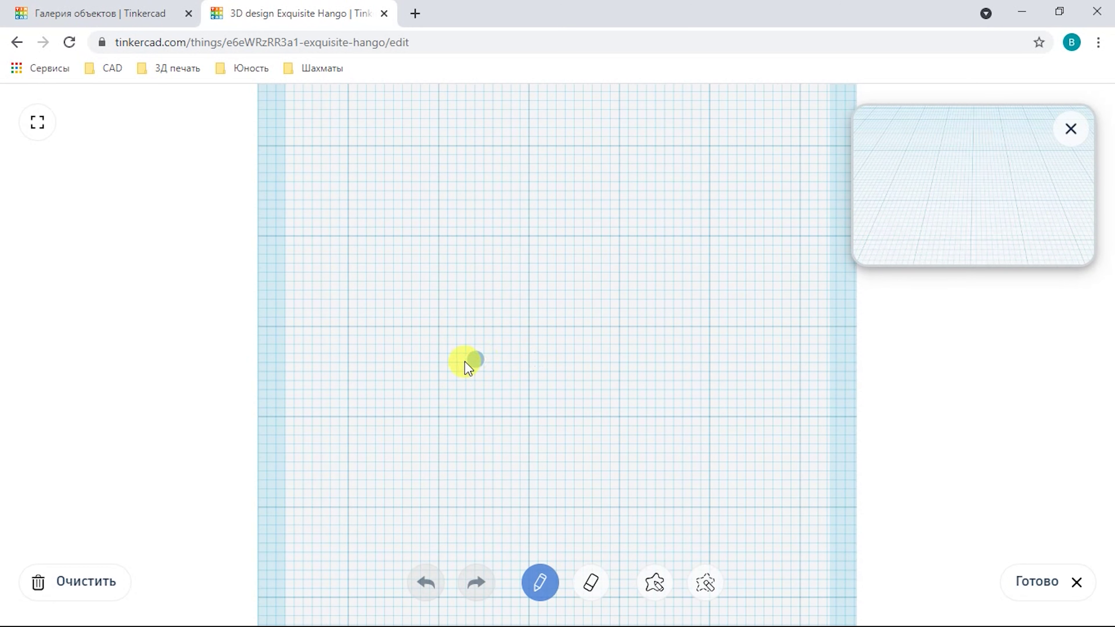
- Draw a freehand spiral with several loops across the scribble canvas and finish the drawing
{"action": "mouse_move", "coordinate": [412, 344]}
{"action": "left_mouse_down"}
{"action": "mouse_move", "coordinate": [480, 216]}
{"action": "mouse_move", "coordinate": [583, 204]}
{"action": "mouse_move", "coordinate": [703, 304]}
{"action": "mouse_move", "coordinate": [675, 422]}
{"action": "mouse_move", "coordinate": [528, 433]}
{"action": "mouse_move", "coordinate": [452, 391]}
{"action": "mouse_move", "coordinate": [431, 328]}
{"action": "mouse_move", "coordinate": [475, 284]}
{"action": "mouse_move", "coordinate": [570, 301]}
{"action": "mouse_move", "coordinate": [601, 366]}
{"action": "mouse_move", "coordinate": [529, 367]}
{"action": "mouse_move", "coordinate": [491, 345]}
{"action": "mouse_move", "coordinate": [501, 322]}
{"action": "mouse_move", "coordinate": [561, 340]}
{"action": "mouse_move", "coordinate": [539, 325]}
{"action": "mouse_move", "coordinate": [552, 252]}
{"action": "mouse_move", "coordinate": [642, 262]}
{"action": "mouse_move", "coordinate": [672, 335]}
{"action": "mouse_move", "coordinate": [651, 413]}
{"action": "mouse_move", "coordinate": [519, 473]}
{"action": "mouse_move", "coordinate": [414, 464]}
{"action": "mouse_move", "coordinate": [331, 295]}
{"action": "mouse_move", "coordinate": [398, 202]}
{"action": "mouse_move", "coordinate": [645, 195]}
{"action": "mouse_move", "coordinate": [784, 292]}
{"action": "mouse_move", "coordinate": [775, 431]}
{"action": "mouse_move", "coordinate": [698, 464]}
{"action": "left_mouse_up"}
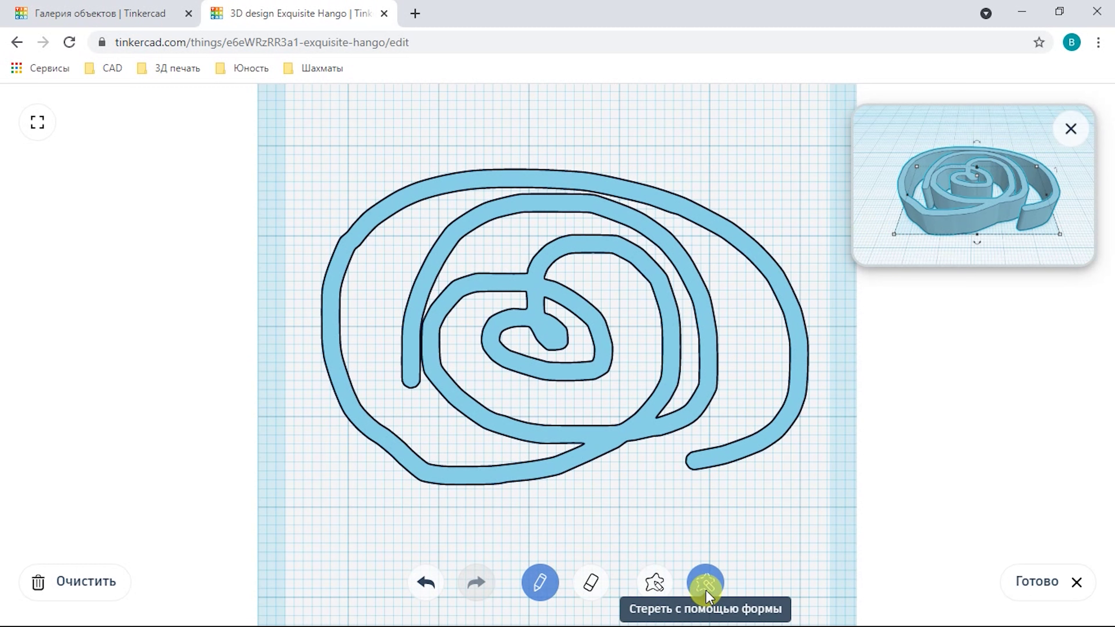
{"action": "left_click", "coordinate": [647, 588]}
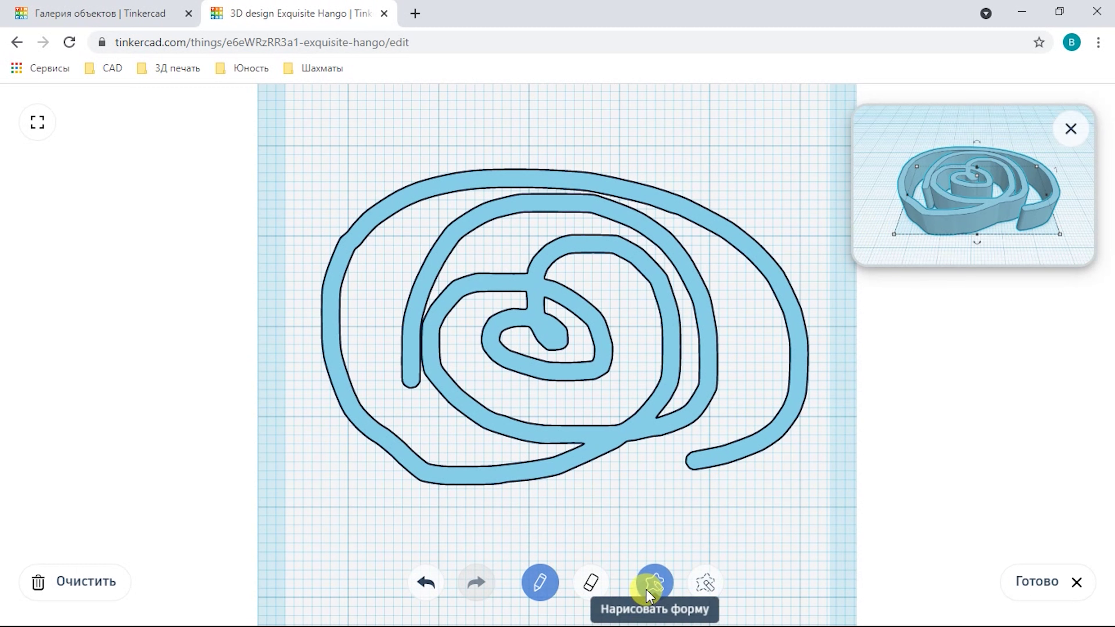
{"action": "left_click", "coordinate": [707, 588]}
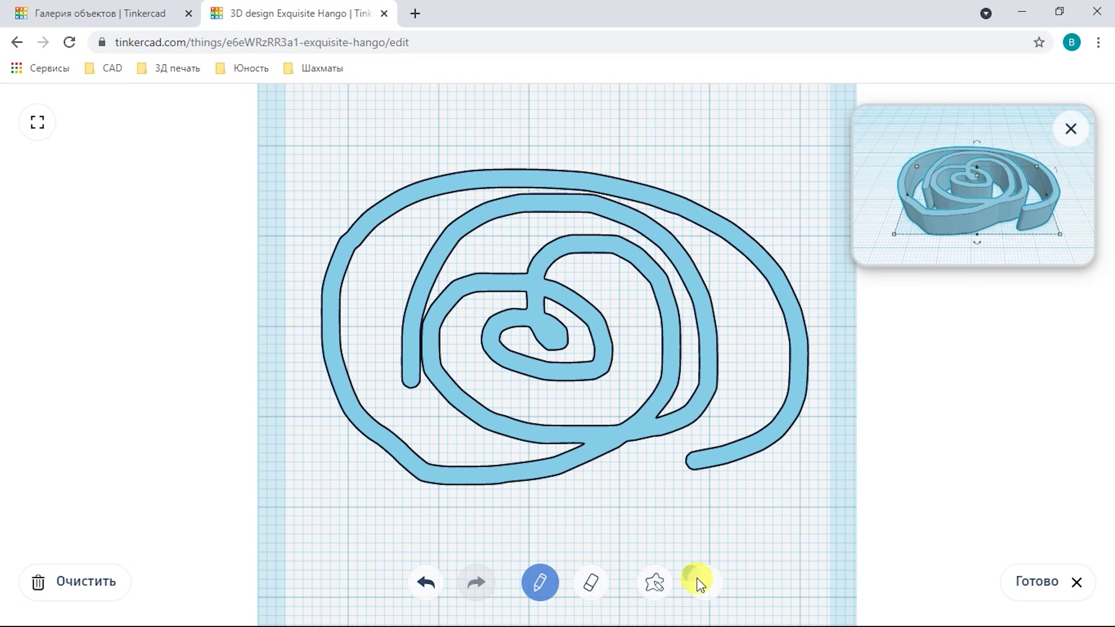
{"action": "left_click", "coordinate": [1037, 583]}
- Stretch the scribble spiral to a height of 28 mm and enlarge its base to about 57.72 by 38.69 mm
{"action": "left_click_drag", "start_coordinate": [444, 361], "coordinate": [445, 266]}
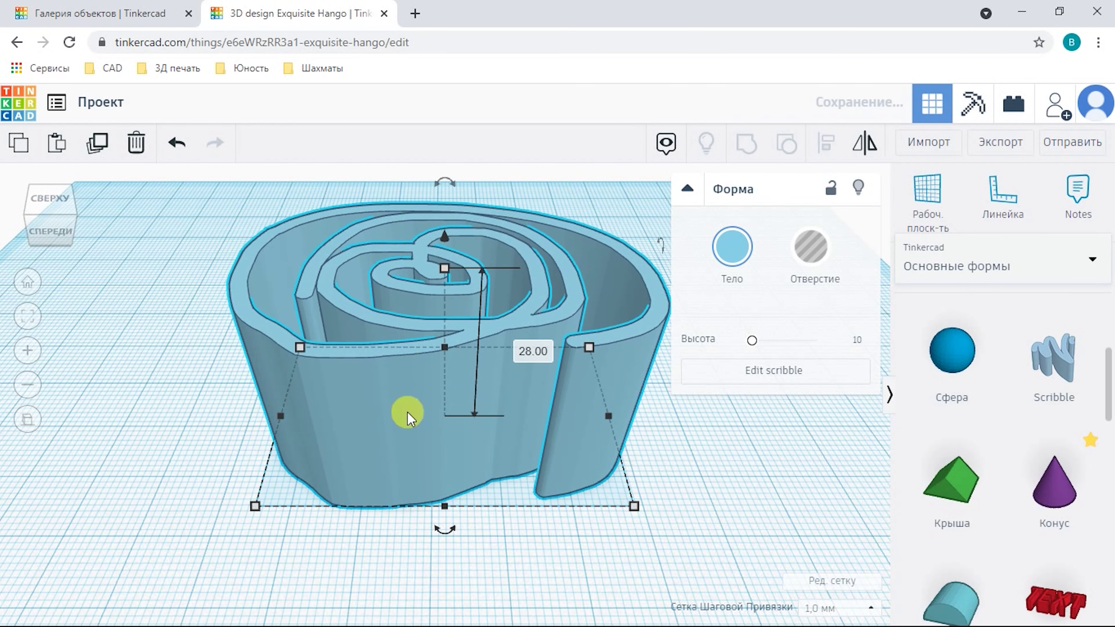
{"action": "left_click_drag", "start_coordinate": [255, 507], "coordinate": [250, 461]}
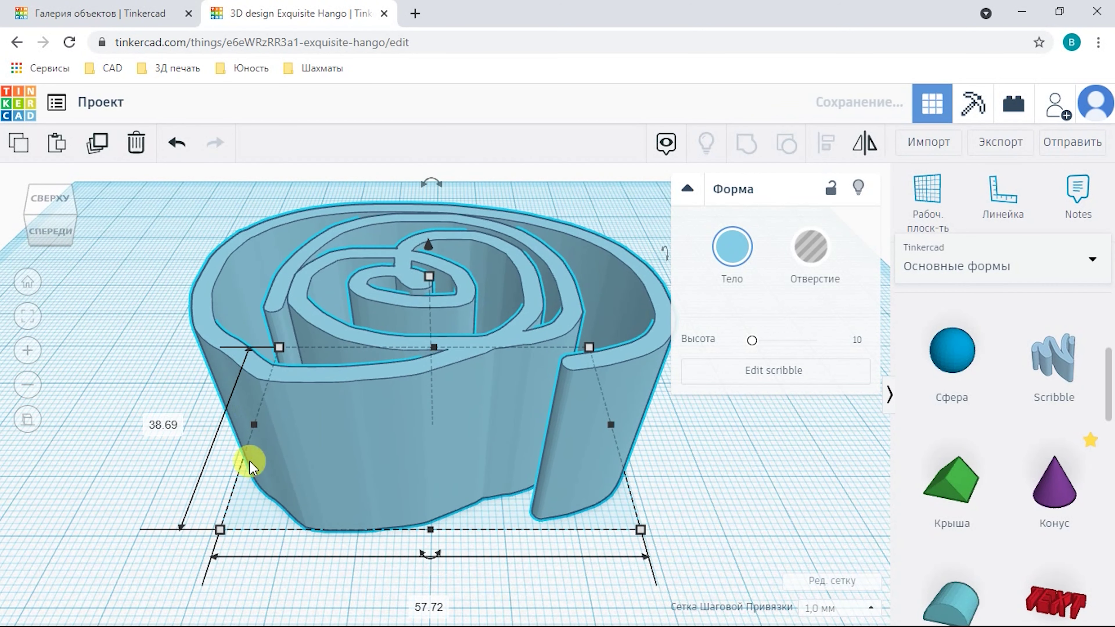
{"action": "scroll", "coordinate": [140, 350], "scroll_direction": "down", "scroll_amount": 5}
{"action": "right_click_drag", "start_coordinate": [308, 373], "coordinate": [533, 417]}
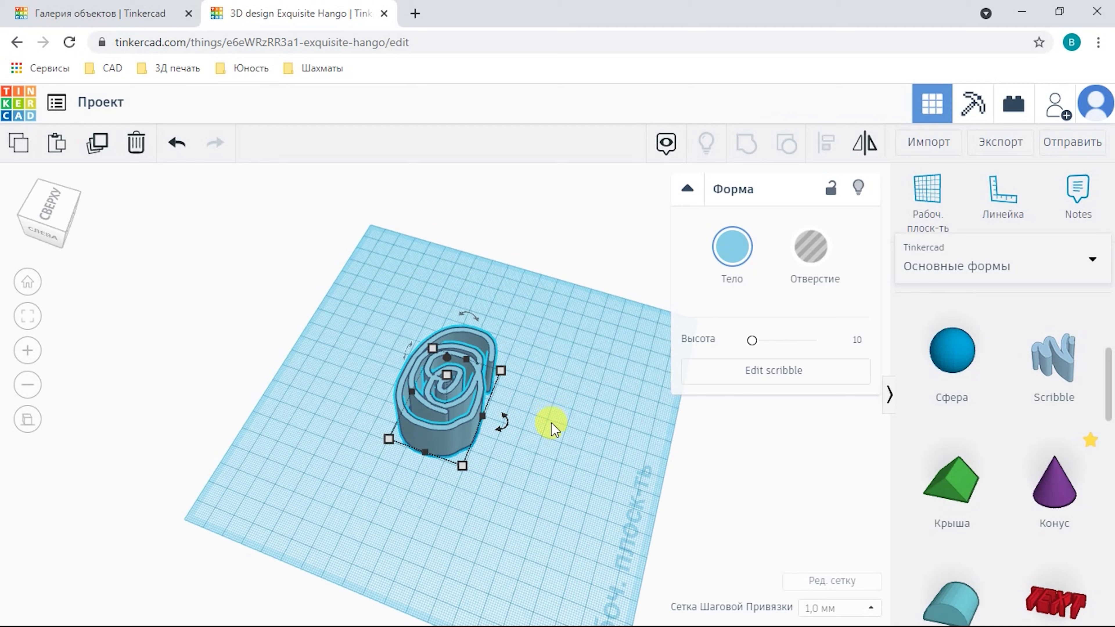
{"action": "left_click", "coordinate": [558, 398]}
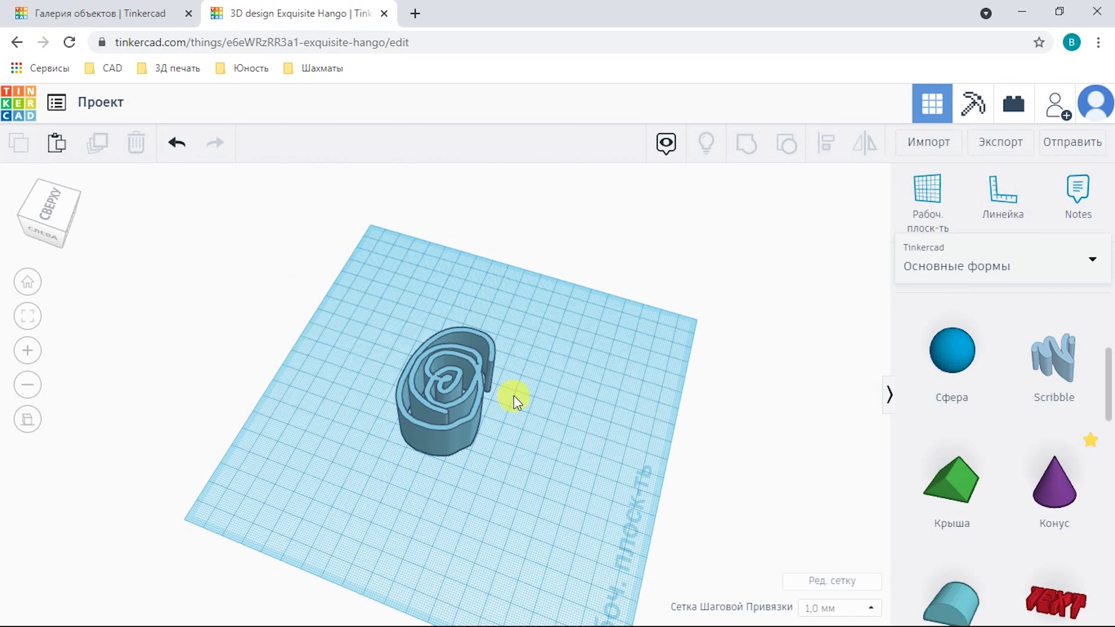
{"action": "right_click_drag", "start_coordinate": [533, 397], "coordinate": [519, 397]}
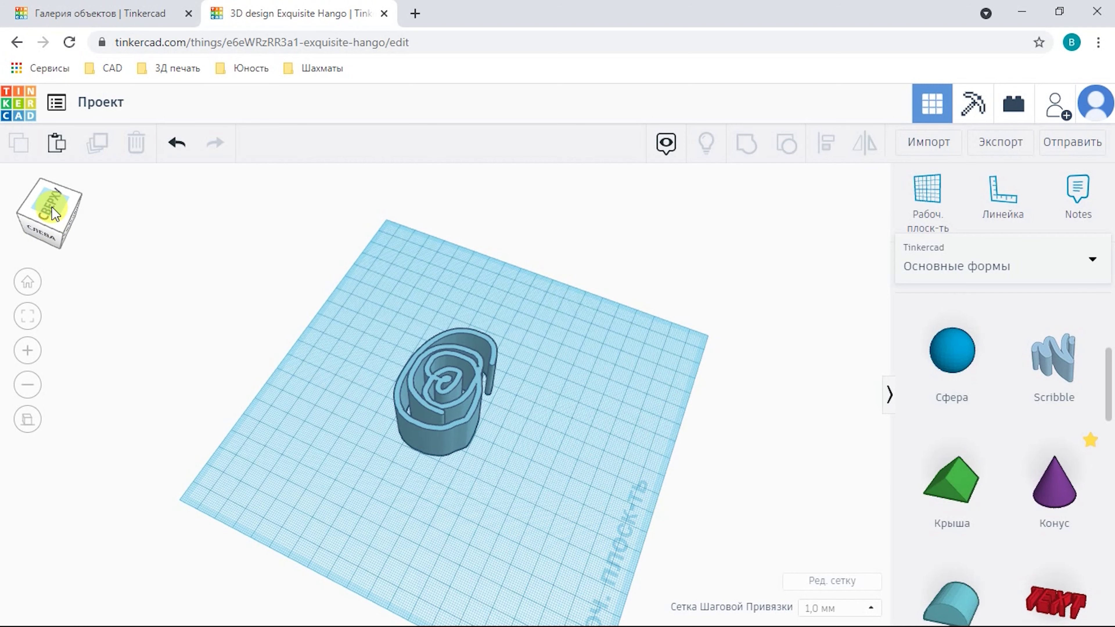
{"action": "left_click", "coordinate": [26, 286]}
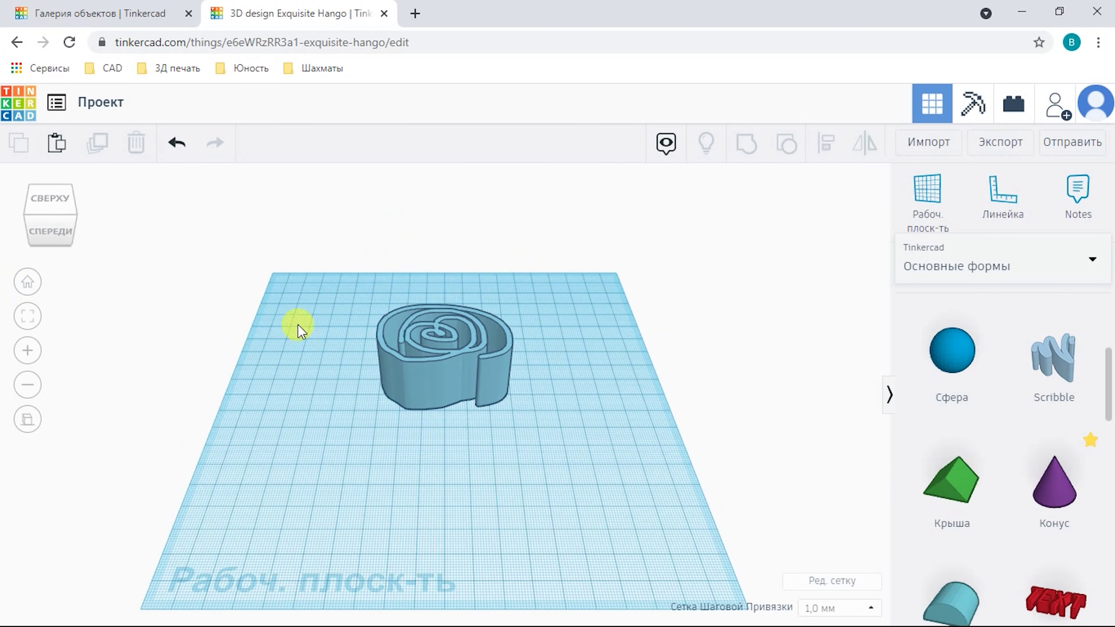
- Open the "Великолепный Лахди" project from the dashboard and examine its block figures from different angles
{"action": "left_click", "coordinate": [14, 113]}
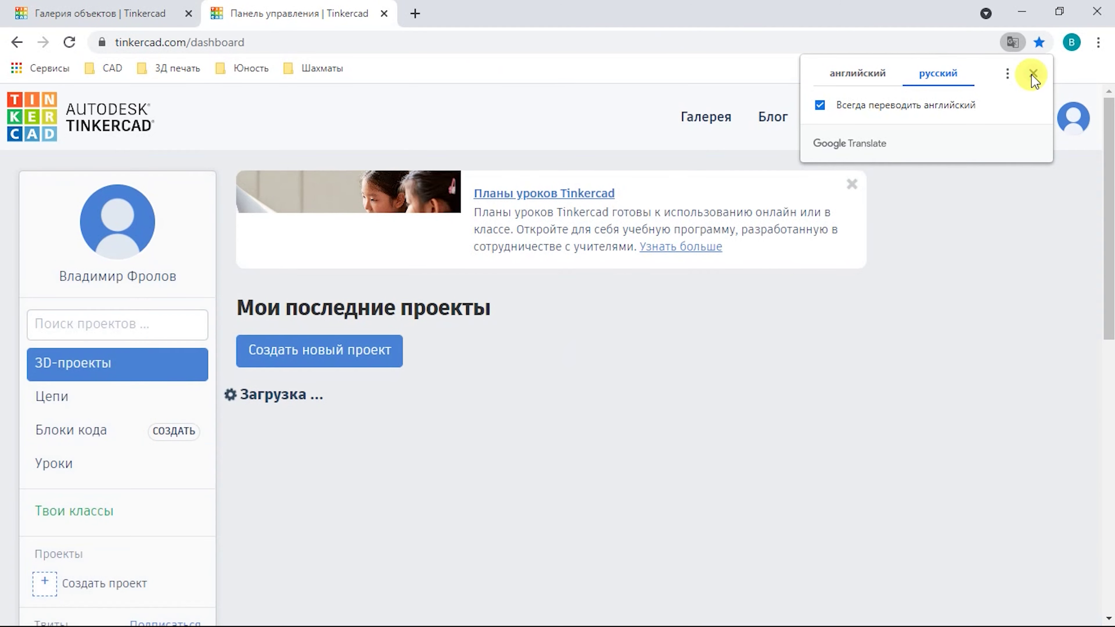
{"action": "left_click", "coordinate": [1033, 74]}
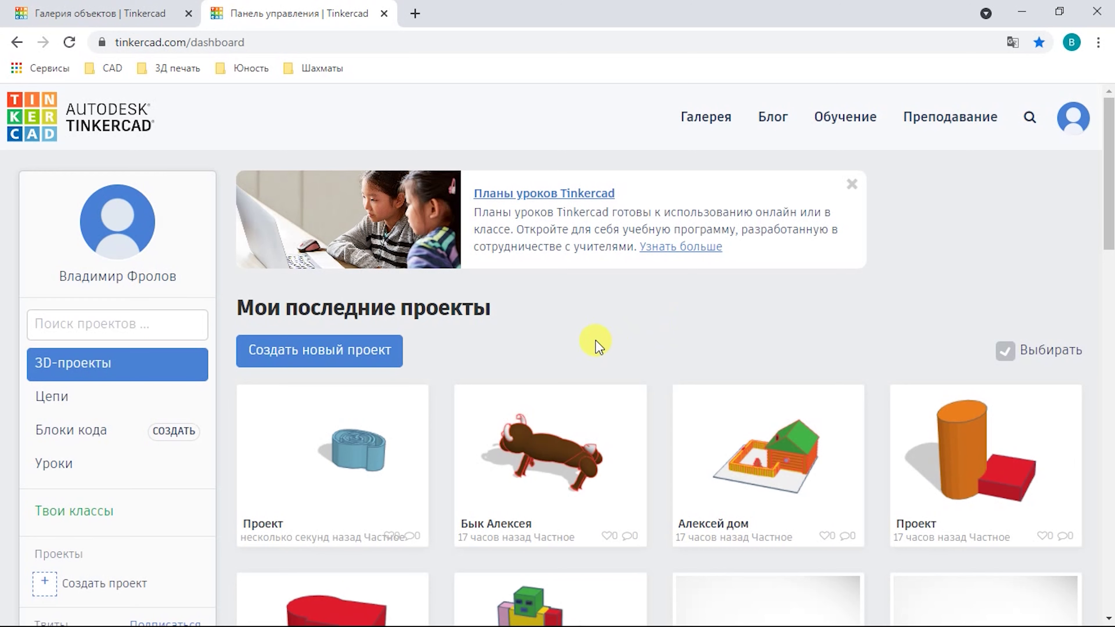
{"action": "mouse_move", "coordinate": [486, 406]}
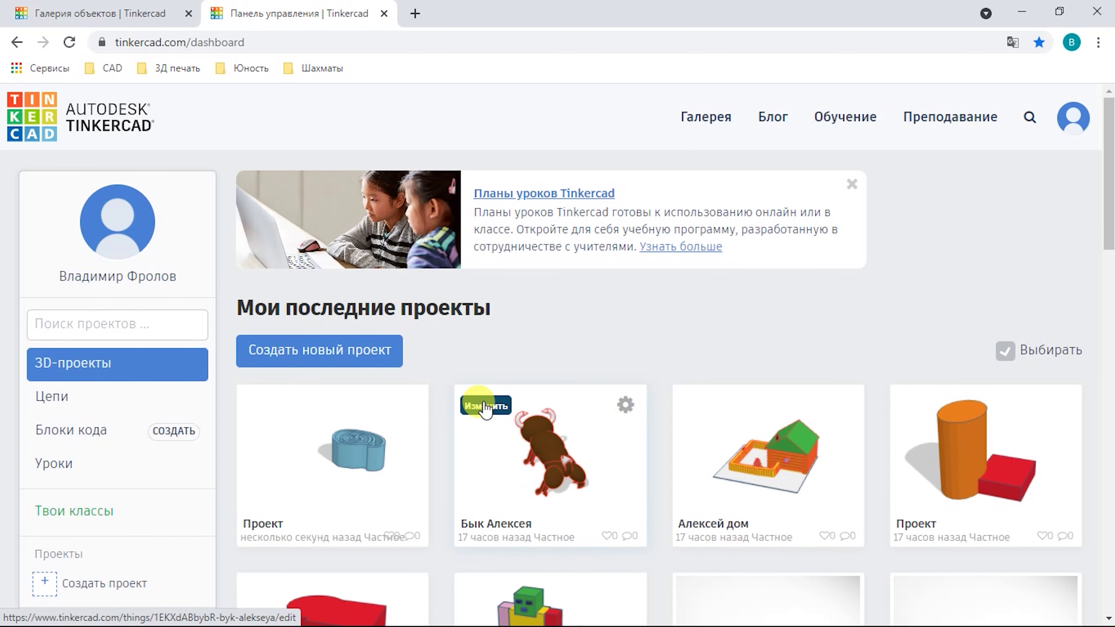
{"action": "scroll", "coordinate": [485, 409], "scroll_direction": "down", "scroll_amount": 3}
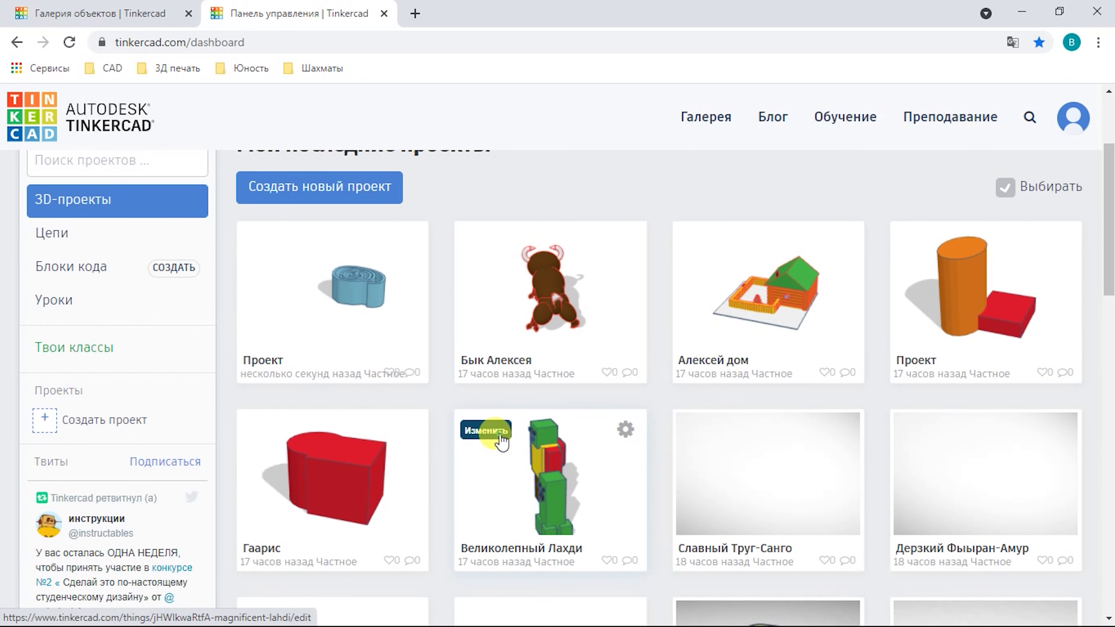
{"action": "left_click", "coordinate": [499, 436]}
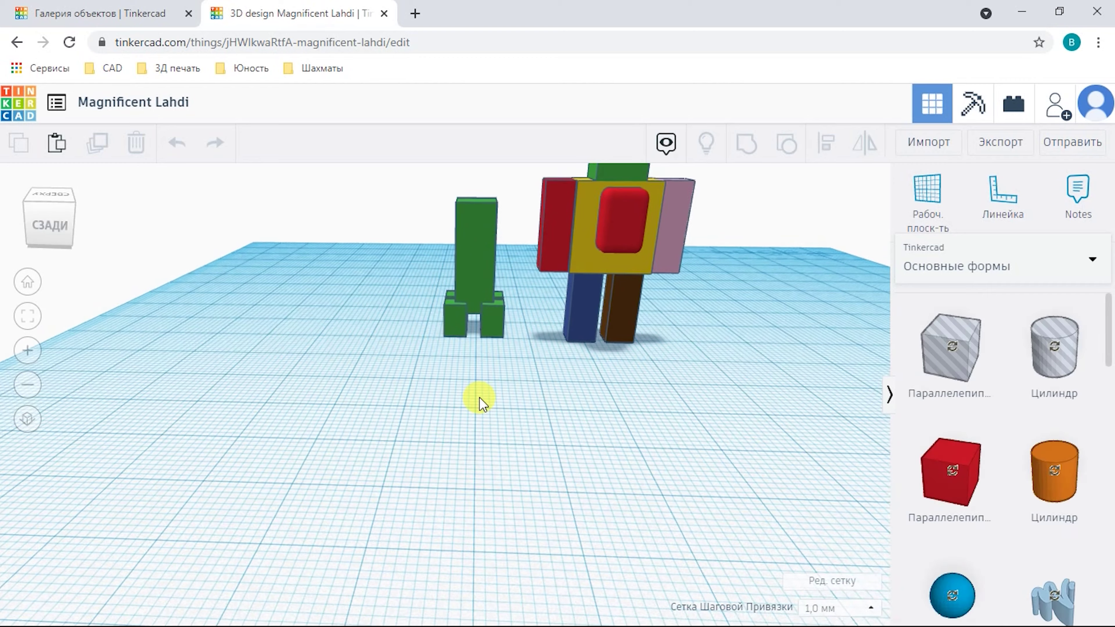
{"action": "right_click_drag", "start_coordinate": [478, 397], "coordinate": [196, 375]}
{"action": "left_click", "coordinate": [27, 283]}
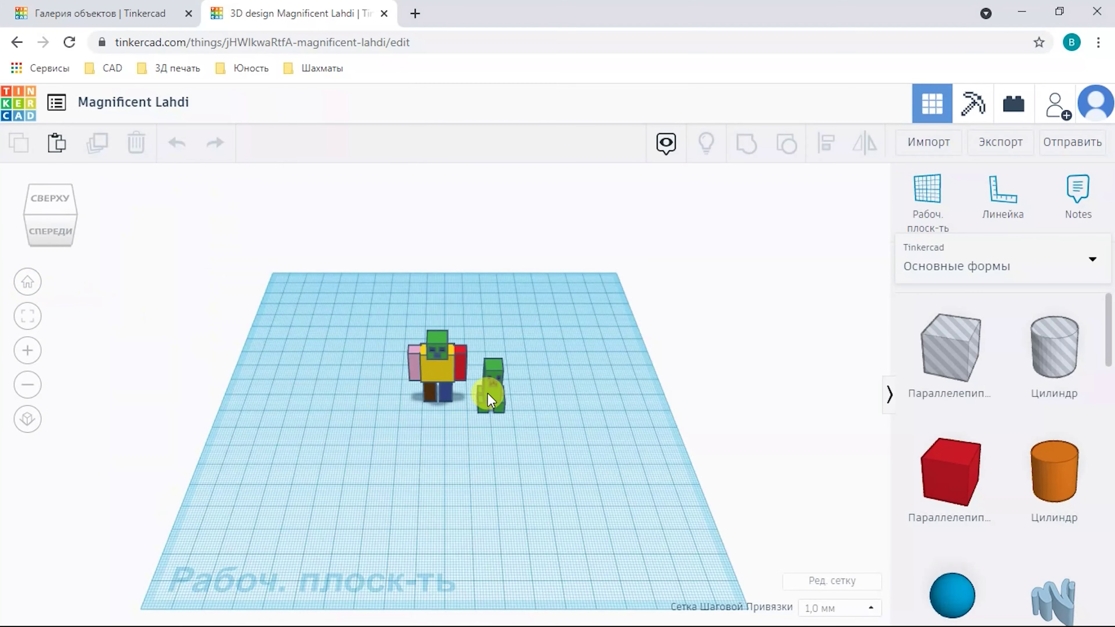
{"action": "right_click_drag", "start_coordinate": [489, 399], "coordinate": [435, 359]}
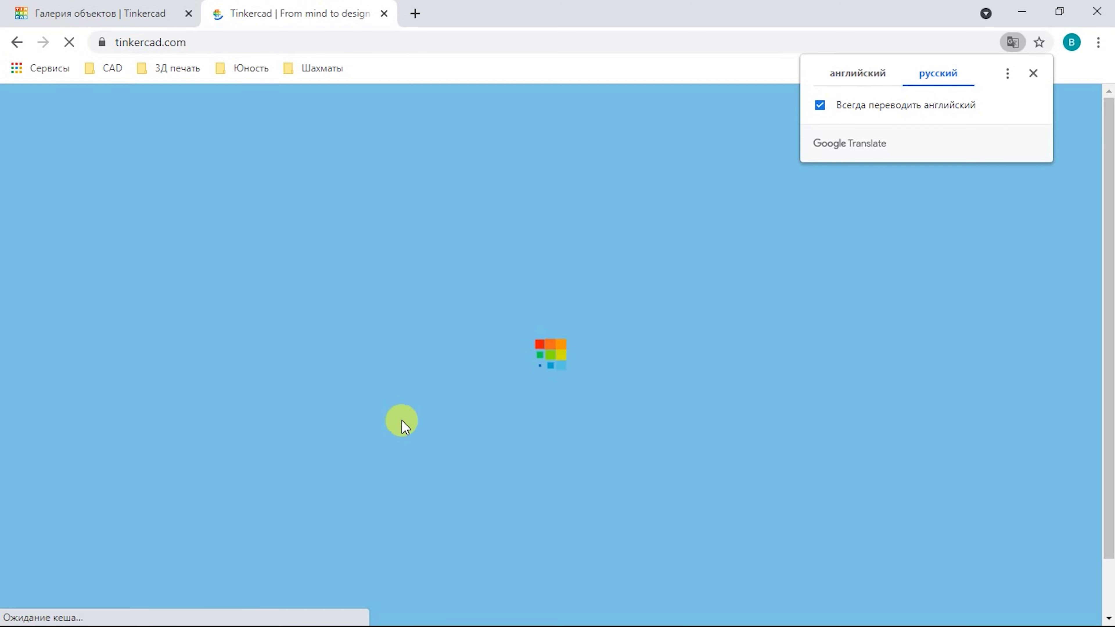
- Open the brown bull project from the dashboard and examine the bull model from different angles and distances
{"action": "left_click", "coordinate": [1033, 75]}
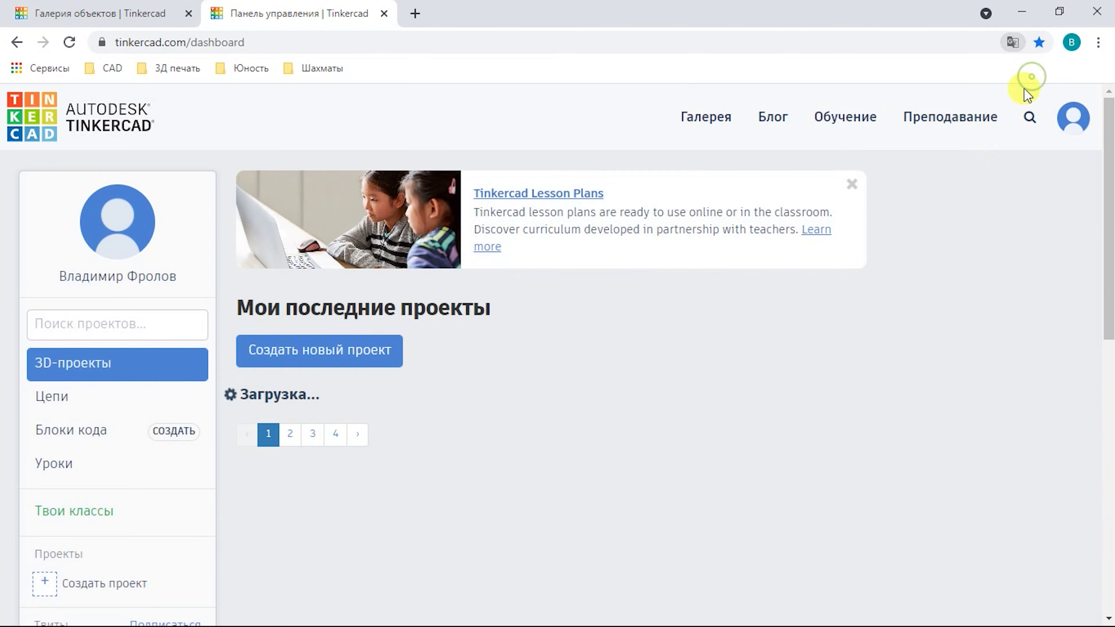
{"action": "mouse_move", "coordinate": [636, 428]}
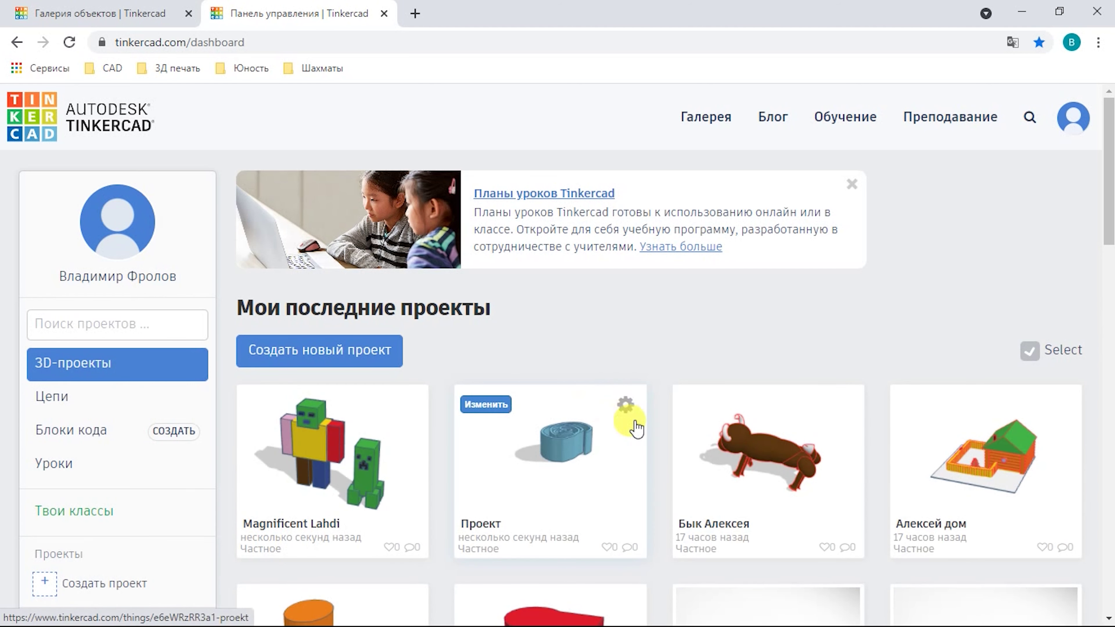
{"action": "left_click", "coordinate": [719, 411]}
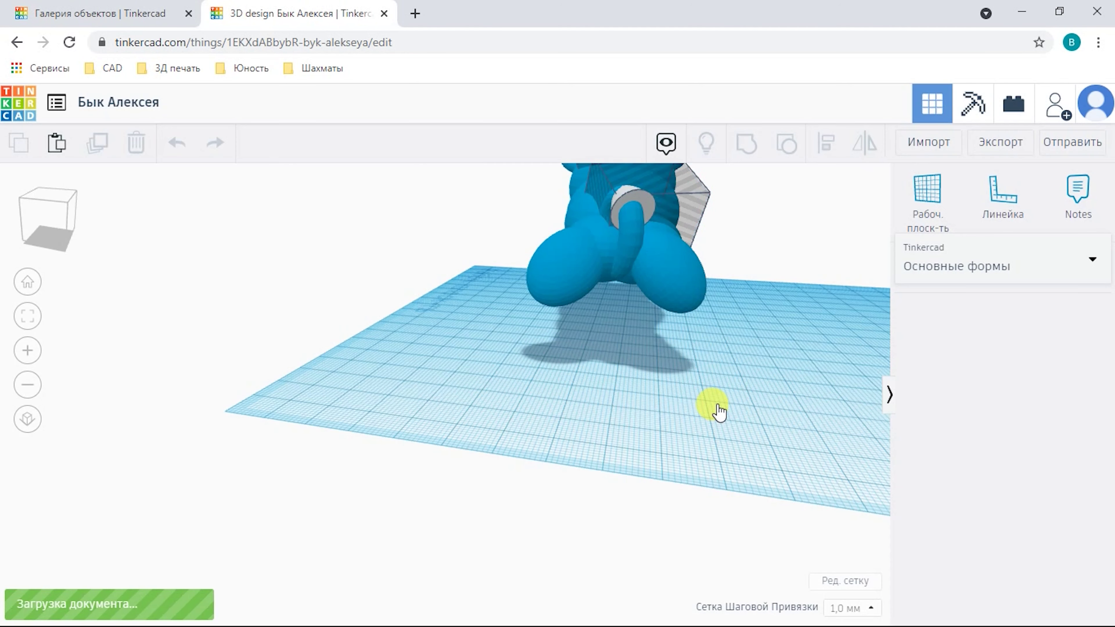
{"action": "right_click_drag", "start_coordinate": [713, 429], "coordinate": [87, 294]}
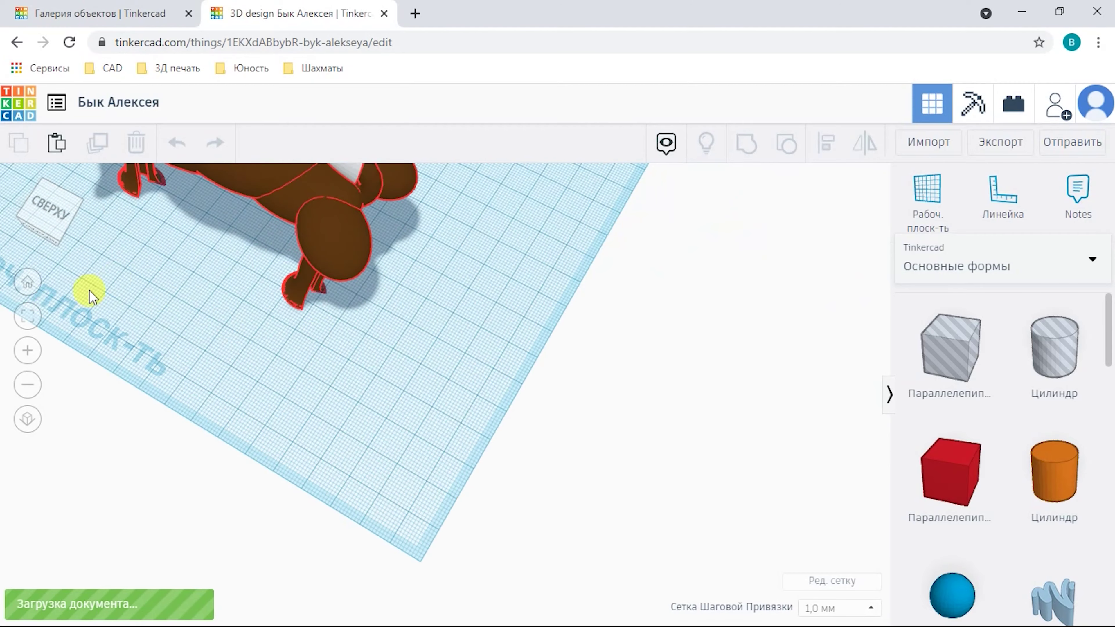
{"action": "left_click", "coordinate": [27, 316]}
{"action": "right_click_drag", "start_coordinate": [215, 416], "coordinate": [60, 289]}
{"action": "right_click_drag", "start_coordinate": [212, 400], "coordinate": [511, 432]}
{"action": "scroll", "coordinate": [473, 464], "scroll_direction": "up", "scroll_amount": 5}
{"action": "scroll", "coordinate": [584, 452], "scroll_direction": "down", "scroll_amount": 4}
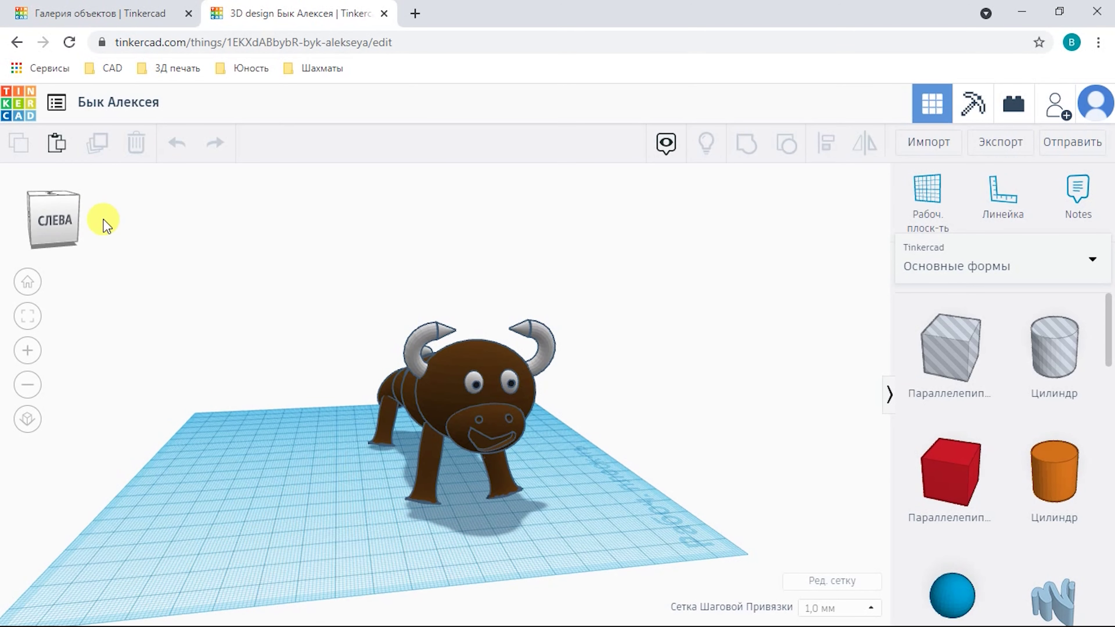
- Return from the bull project to the dashboard and dismiss the page translation popup
{"action": "left_click", "coordinate": [17, 116]}
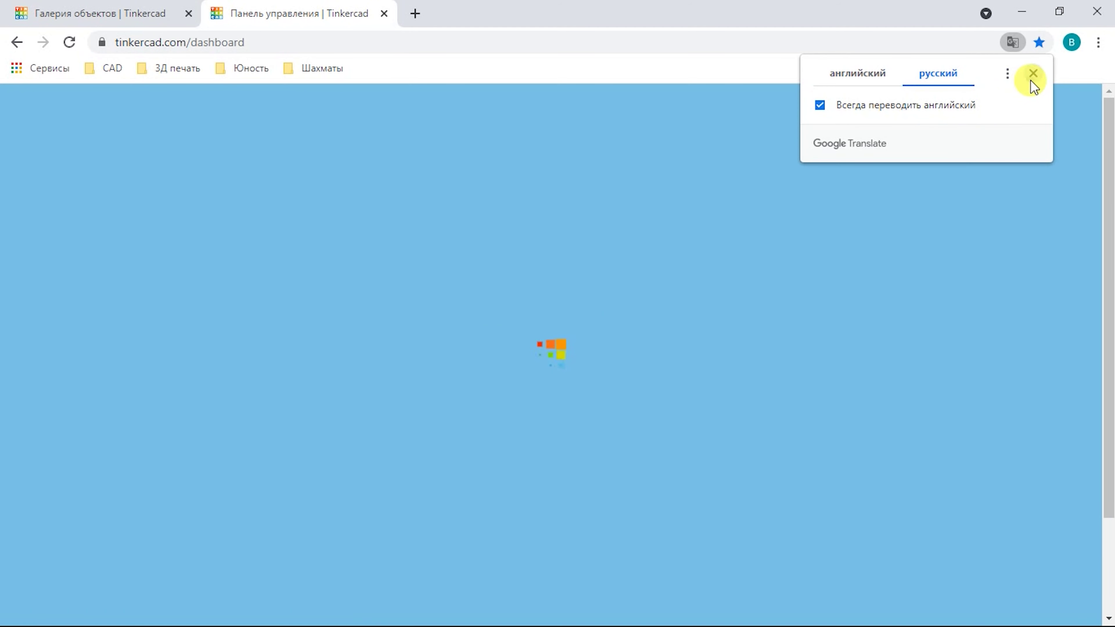
{"action": "left_click", "coordinate": [1031, 81]}
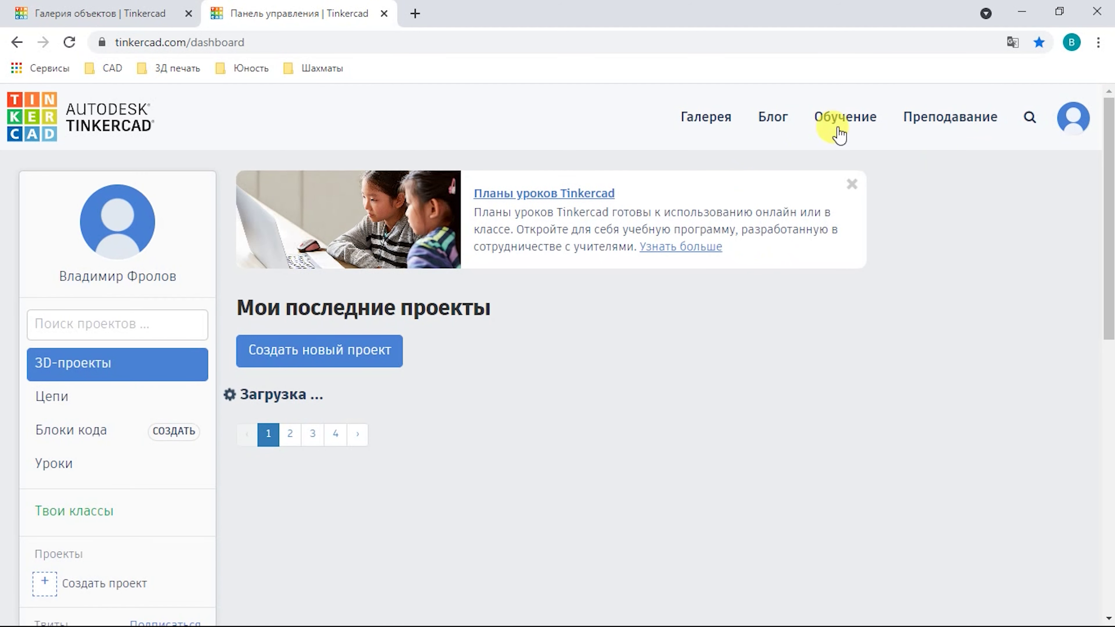